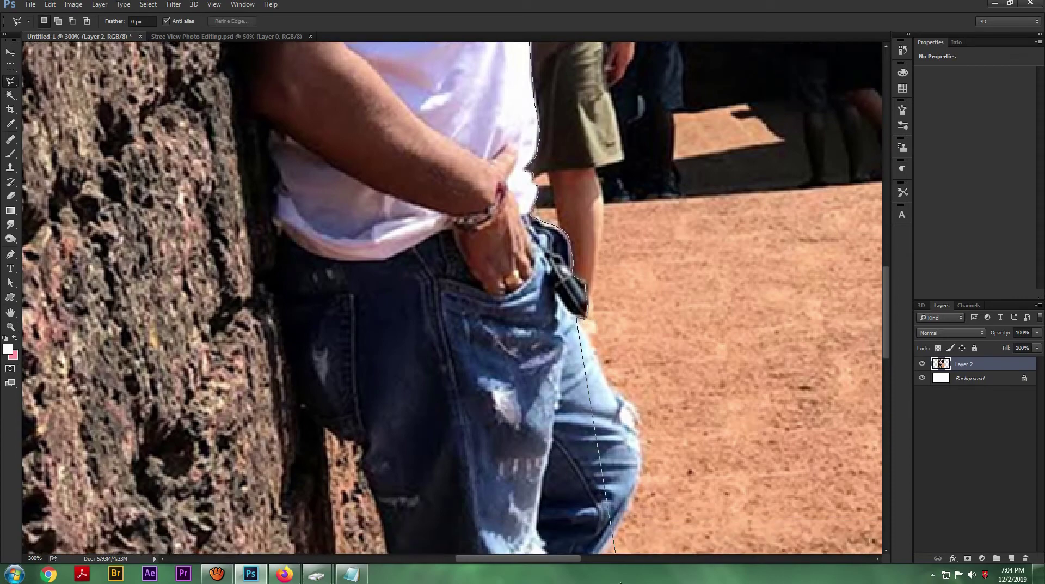
# Continue the Polygonal Lasso outline down the front of the man's jeans from the knee to the ankle cuff.
pyautogui.click(598, 457)
pyautogui.click(593, 472)
pyautogui.scroll(-3, 592, 472)
pyautogui.click(545, 376)
pyautogui.click(544, 384)
pyautogui.scroll(-2, 545, 384)
pyautogui.click(544, 303)
pyautogui.click(551, 370)
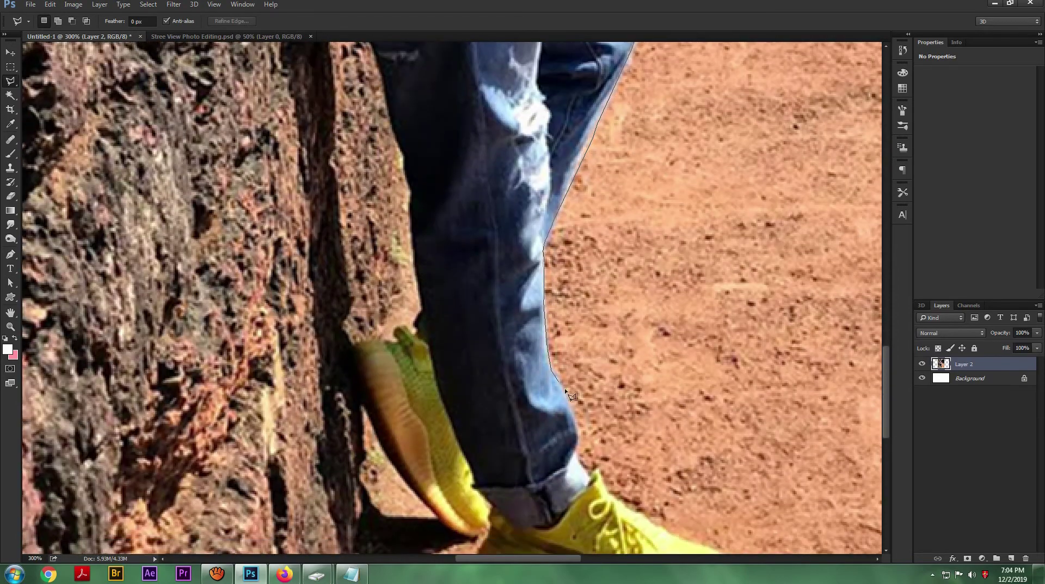
pyautogui.click(575, 454)
pyautogui.click(588, 472)
pyautogui.click(600, 470)
# Trace the lasso outline around the front yellow shoe, along its toe, sole and heel.
pyautogui.scroll(-5, 598, 551)
pyautogui.click(615, 206)
pyautogui.click(664, 238)
pyautogui.click(733, 265)
pyautogui.click(738, 283)
pyautogui.click(477, 283)
pyautogui.click(477, 263)
pyautogui.click(489, 243)
# Trace the lasso outline around the raised rear shoe, from its toe along the sole and over the heel.
pyautogui.click(468, 247)
pyautogui.click(448, 236)
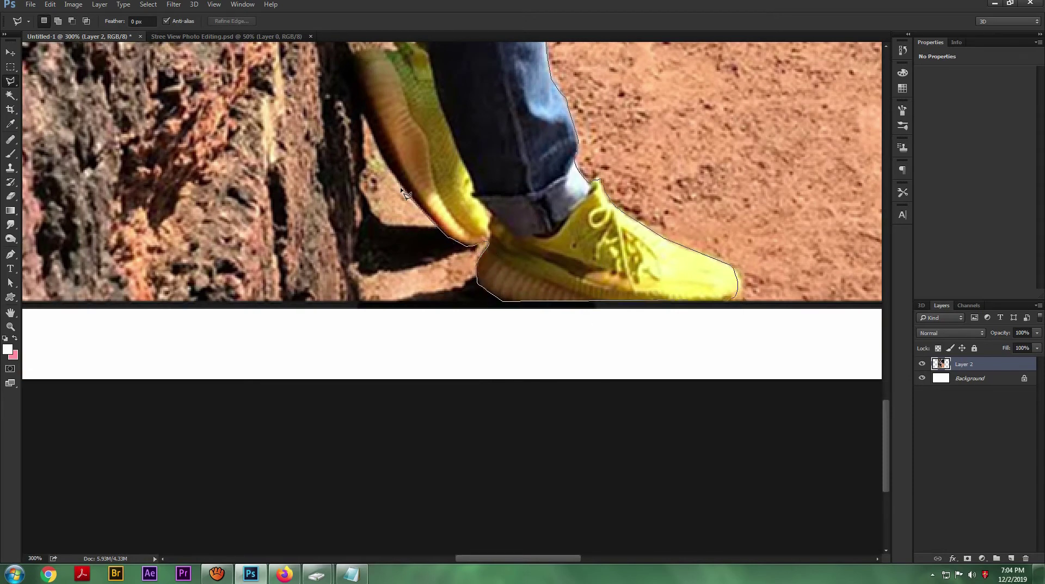
pyautogui.click(380, 153)
pyautogui.click(362, 113)
pyautogui.scroll(1, 355, 90)
pyautogui.click(351, 134)
pyautogui.click(350, 115)
pyautogui.click(354, 108)
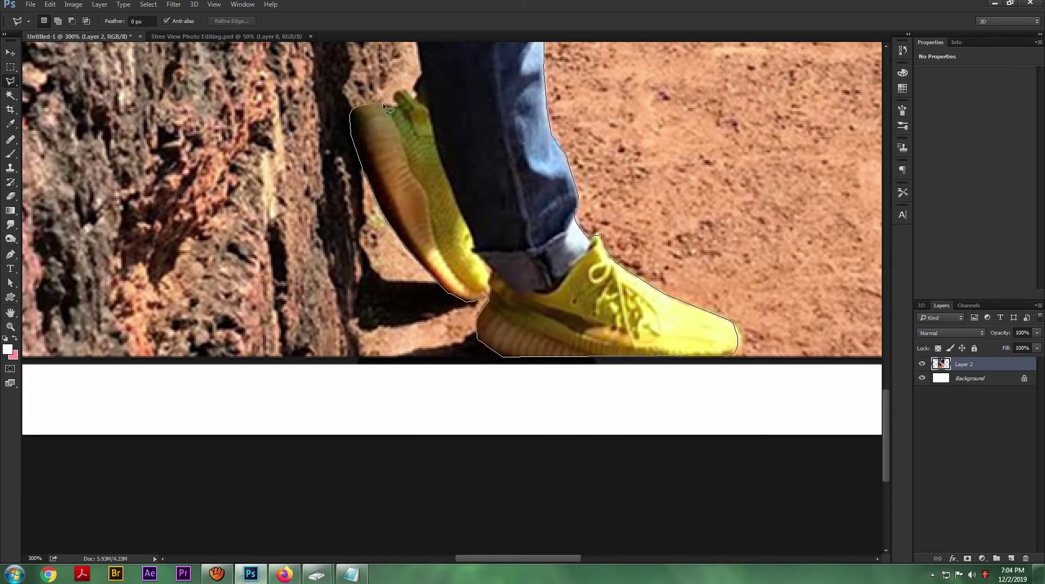
pyautogui.click(422, 75)
# Trace the lasso outline up the back of the jeans from the ankle to the seat and waist.
pyautogui.scroll(3, 423, 75)
pyautogui.click(414, 212)
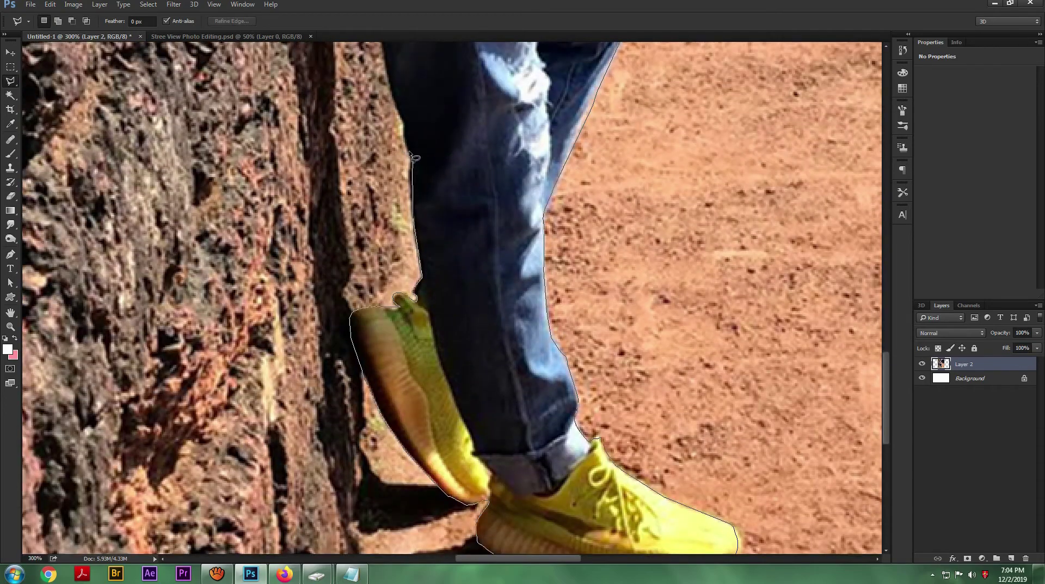
pyautogui.click(413, 150)
pyautogui.click(407, 135)
pyautogui.click(406, 114)
pyautogui.scroll(3, 402, 111)
pyautogui.scroll(2, 371, 155)
pyautogui.click(362, 251)
pyautogui.click(326, 240)
pyautogui.click(302, 210)
pyautogui.click(280, 60)
# Trace the lasso outline up the shirt's lower back, around the elbow and along the arm to the sleeve.
pyautogui.scroll(3, 278, 233)
pyautogui.click(277, 197)
pyautogui.click(268, 153)
pyautogui.scroll(2, 268, 152)
pyautogui.click(260, 258)
pyautogui.click(236, 239)
pyautogui.click(243, 87)
pyautogui.scroll(5, 243, 87)
pyautogui.click(239, 361)
pyautogui.click(233, 271)
# Trace the lasso outline over the shoulder and up the nape, closing the selection around the man.
pyautogui.click(252, 206)
pyautogui.click(272, 146)
pyautogui.click(292, 114)
pyautogui.scroll(2, 297, 117)
pyautogui.click(321, 191)
pyautogui.click(335, 170)
pyautogui.click(342, 134)
pyautogui.click(339, 104)
pyautogui.click(335, 101)
pyautogui.keyDown('alt'); pyautogui.click(337, 99); pyautogui.keyUp('alt')
pyautogui.click(367, 151)
pyautogui.moveTo(382, 209)
pyautogui.mouseDown()
pyautogui.moveTo(337, 100)
pyautogui.moveTo(327, 183)
pyautogui.moveTo(336, 98)
pyautogui.mouseUp()
pyautogui.hotkey('ctrl', 'z')
pyautogui.press('Escape')
# Add the missed slivers along the back of the neck and the T-shirt's chest edge to the selection.
pyautogui.keyDown('shift'); pyautogui.click(337, 120); pyautogui.keyUp('shift')
pyautogui.click(345, 173)
pyautogui.click(336, 179)
pyautogui.click(337, 100)
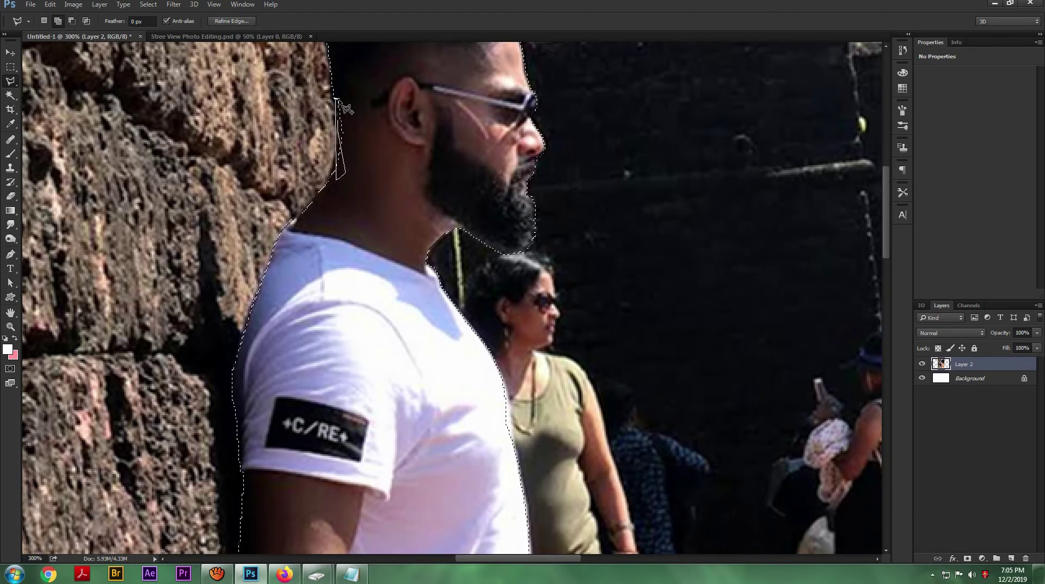
pyautogui.doubleClick(338, 107)
pyautogui.click(335, 99)
pyautogui.click(338, 115)
pyautogui.click(337, 147)
pyautogui.click(338, 163)
pyautogui.click(355, 166)
pyautogui.click(356, 117)
pyautogui.click(336, 99)
pyautogui.moveTo(507, 387); pyautogui.dragTo(455, 196)
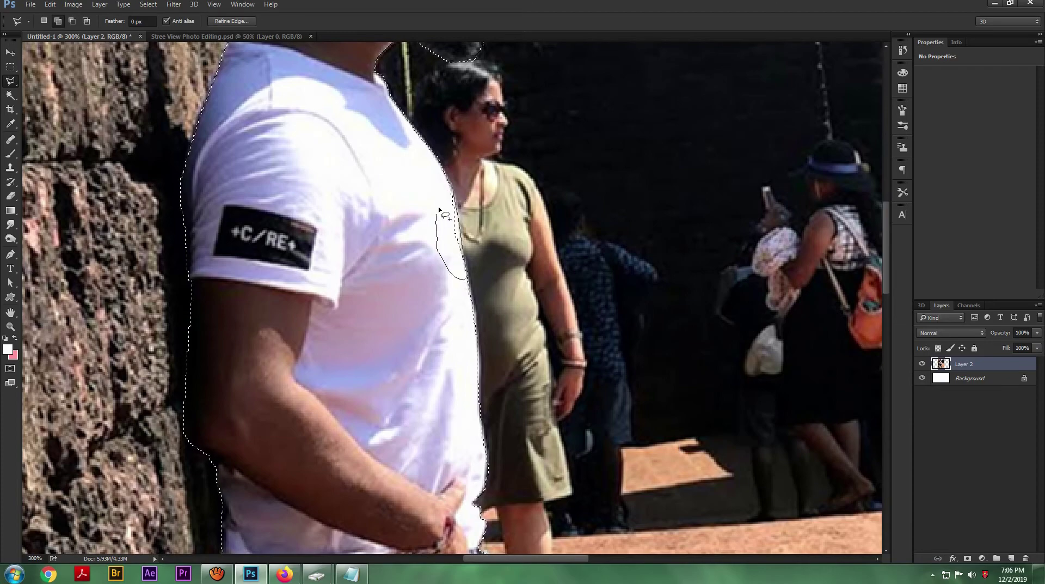
pyautogui.scroll(-15, 457, 231)
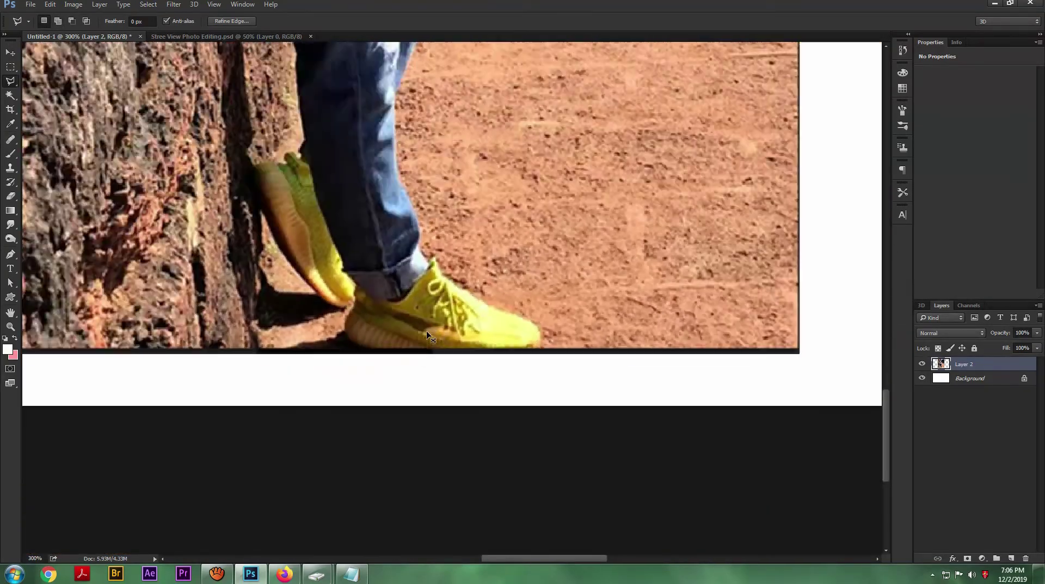
# Feather the selection and mask Layer 2 with it so only the man is shown.
pyautogui.hotkey('ctrl', '0')
pyautogui.rightClick(430, 205)
pyautogui.click(467, 234)
pyautogui.press('Return')
pyautogui.click(966, 558)
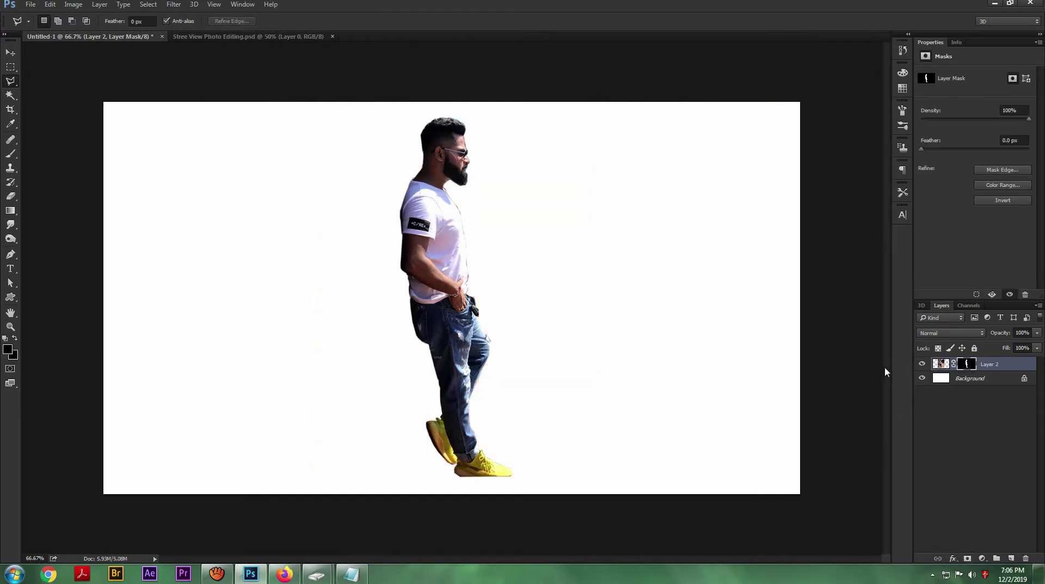
# Hide the Background layer and check the cut-out's edges from the head down to the shoes.
pyautogui.click(922, 378)
pyautogui.hotkey('ctrl', '+')
pyautogui.hotkey('ctrl', '+')
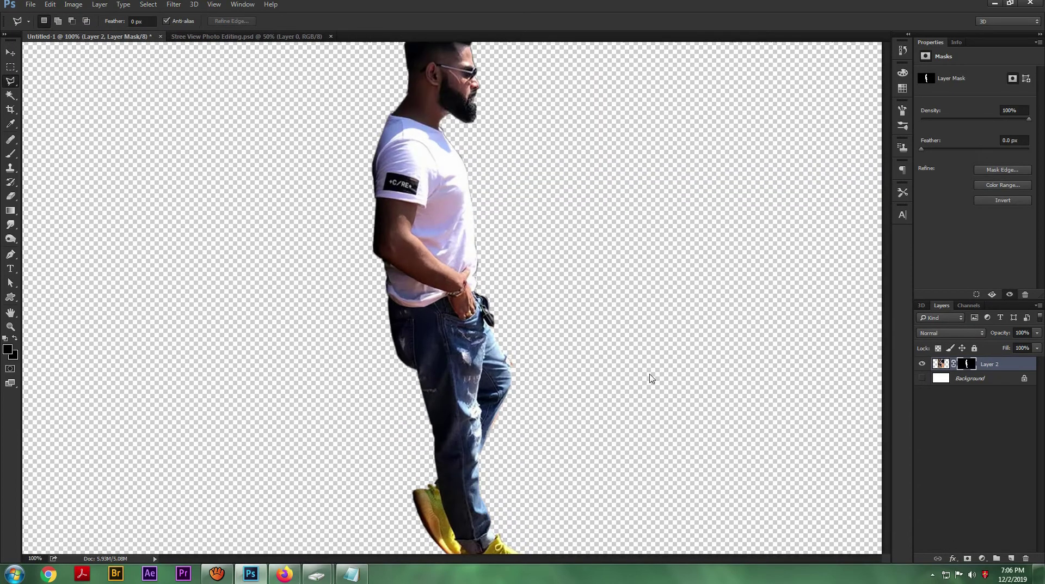
pyautogui.scroll(10, 541, 221)
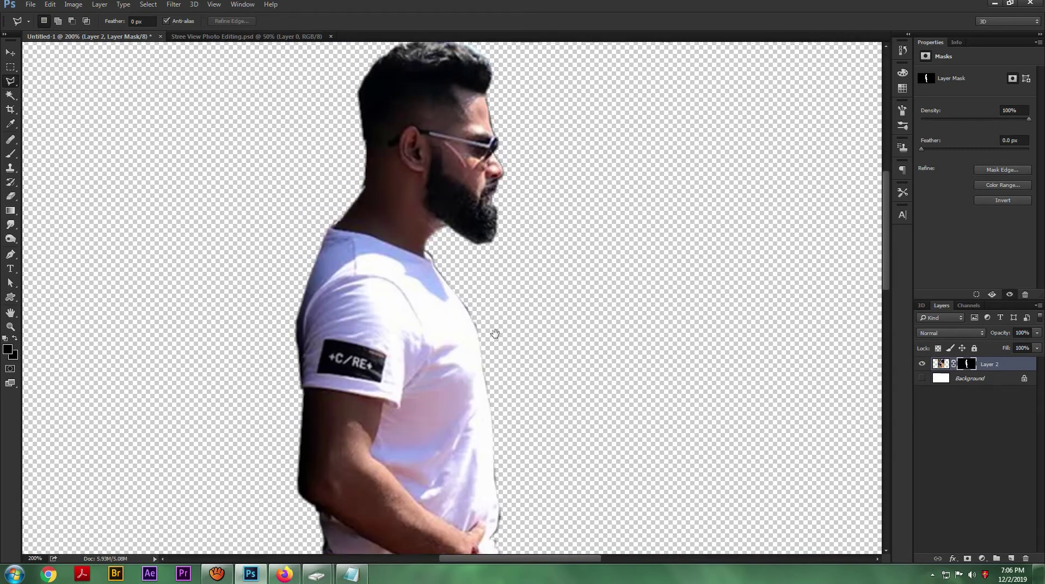
pyautogui.scroll(-10, 495, 296)
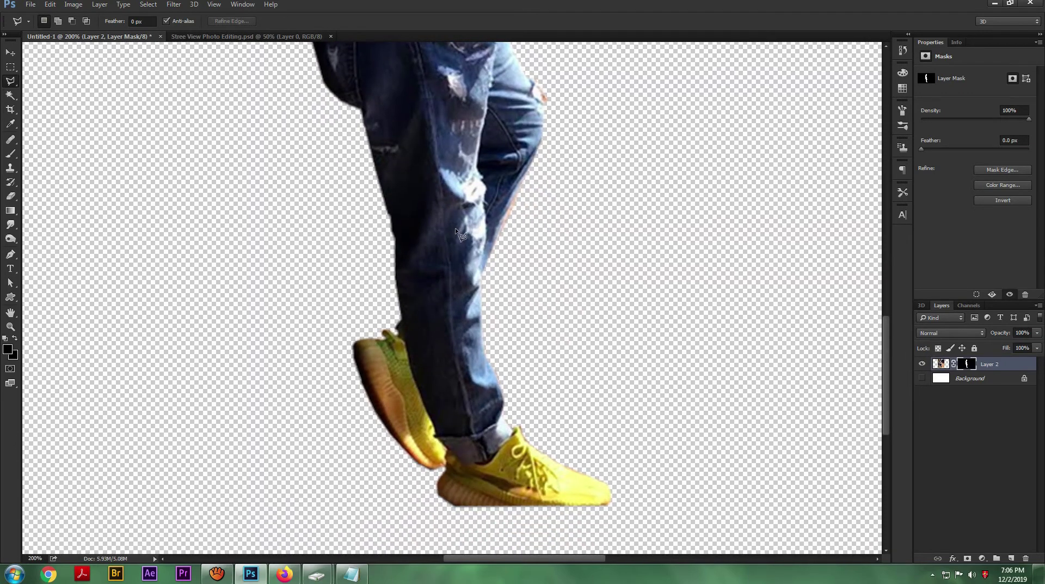
pyautogui.scroll(-4, 461, 234)
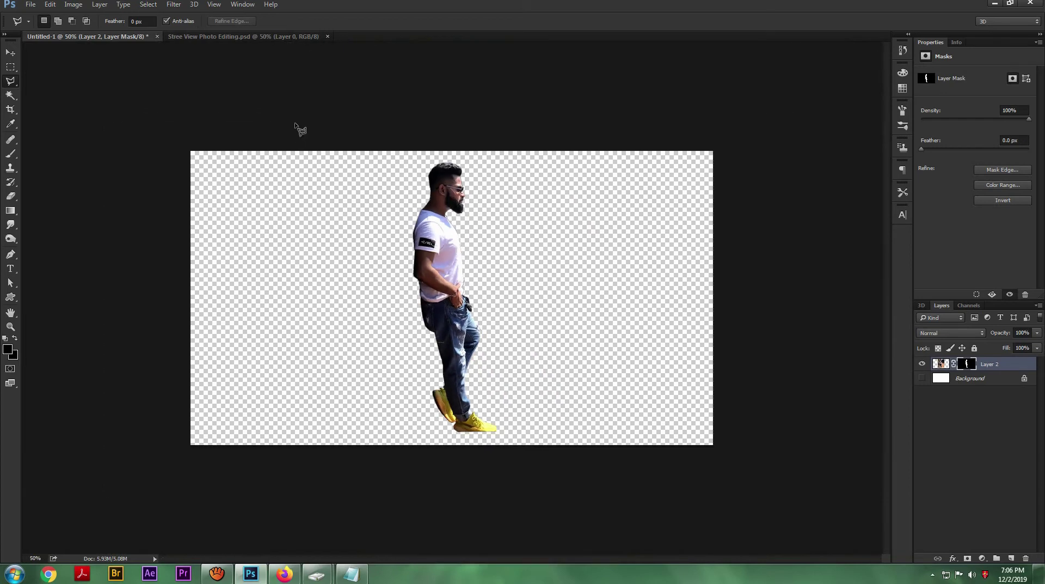
pyautogui.click(922, 365)
pyautogui.click(923, 364)
# Copy the masked man layer from Untitled-1 into Stree View Photo Editing.psd and minimize the source document.
pyautogui.moveTo(124, 36); pyautogui.dragTo(33, 181)
pyautogui.moveTo(1003, 367); pyautogui.dragTo(369, 298)
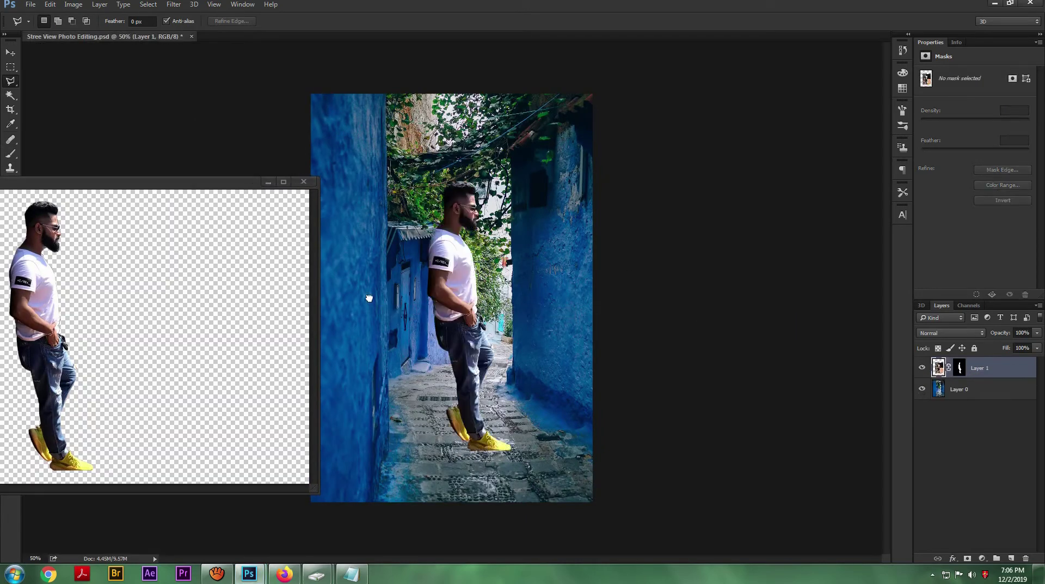
pyautogui.click(268, 182)
# Enlarge the man with Free Transform and place him leaning against the blue wall, shoes at the image's lower edge.
pyautogui.hotkey('ctrl', 't')
pyautogui.moveTo(459, 250); pyautogui.dragTo(401, 310)
pyautogui.moveTo(504, 225); pyautogui.dragTo(532, 186)
pyautogui.moveTo(468, 293)
pyautogui.mouseDown()
pyautogui.moveTo(467, 262)
pyautogui.moveTo(467, 302)
pyautogui.moveTo(465, 279)
pyautogui.mouseUp()
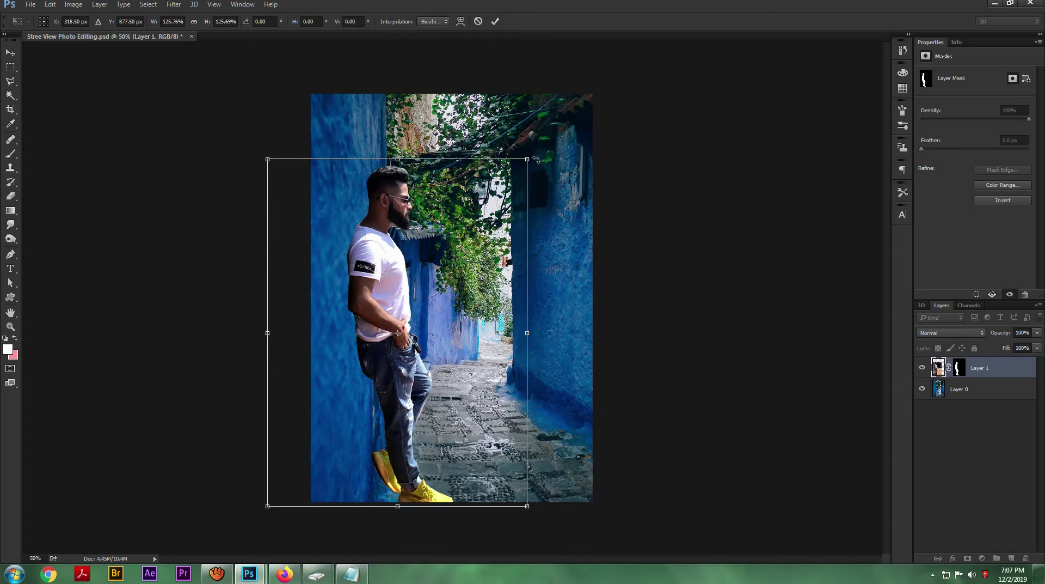
pyautogui.moveTo(531, 156); pyautogui.dragTo(525, 162)
pyautogui.moveTo(488, 291); pyautogui.dragTo(489, 283)
pyautogui.press('Return')
# Compare the alley composite with and without the man's layer and at different magnifications.
pyautogui.scroll(-3, 472, 276)
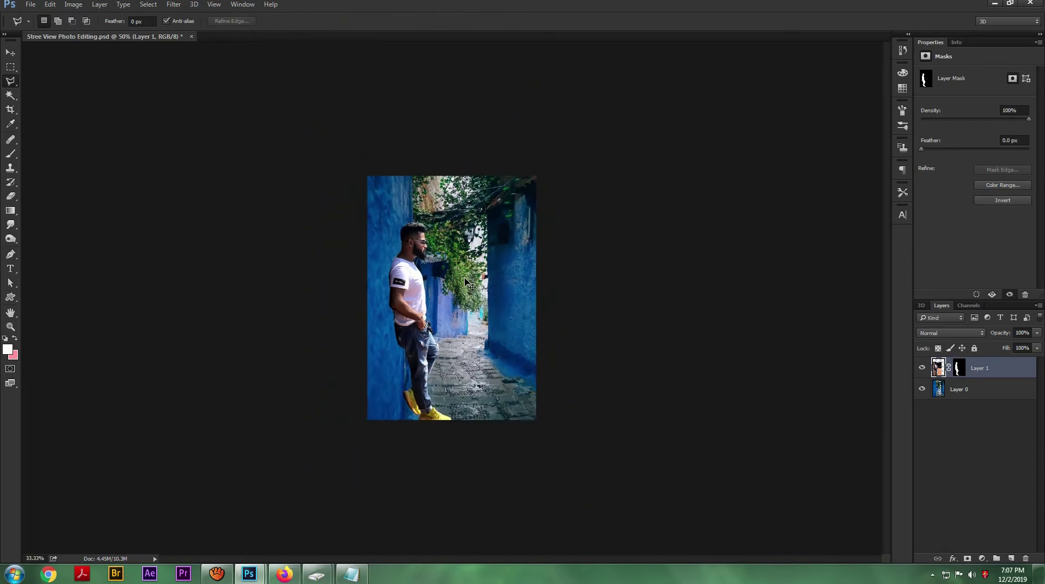
pyautogui.scroll(3, 475, 281)
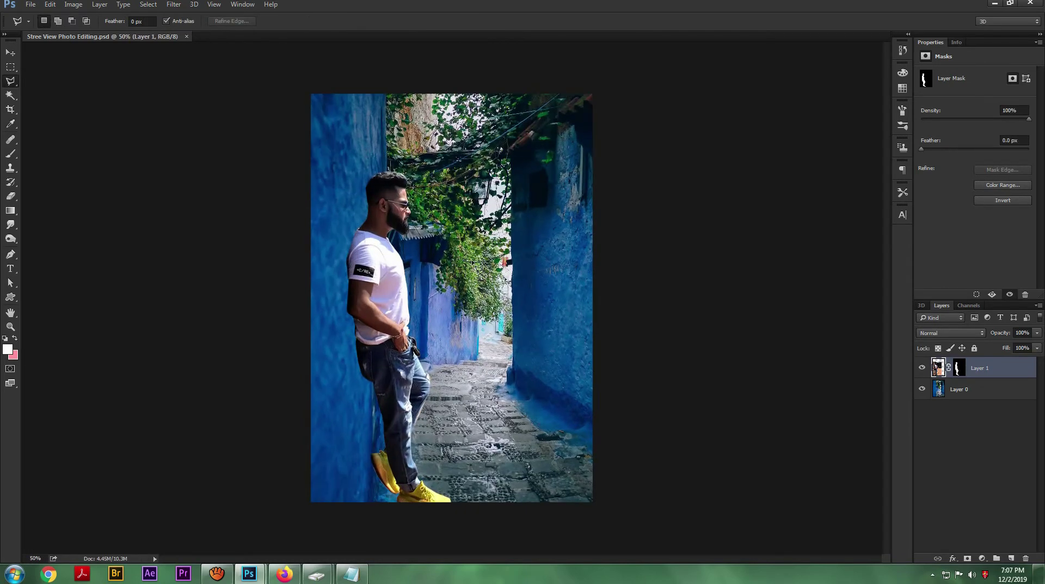
pyautogui.click(922, 368)
pyautogui.click(922, 368)
pyautogui.click(960, 389)
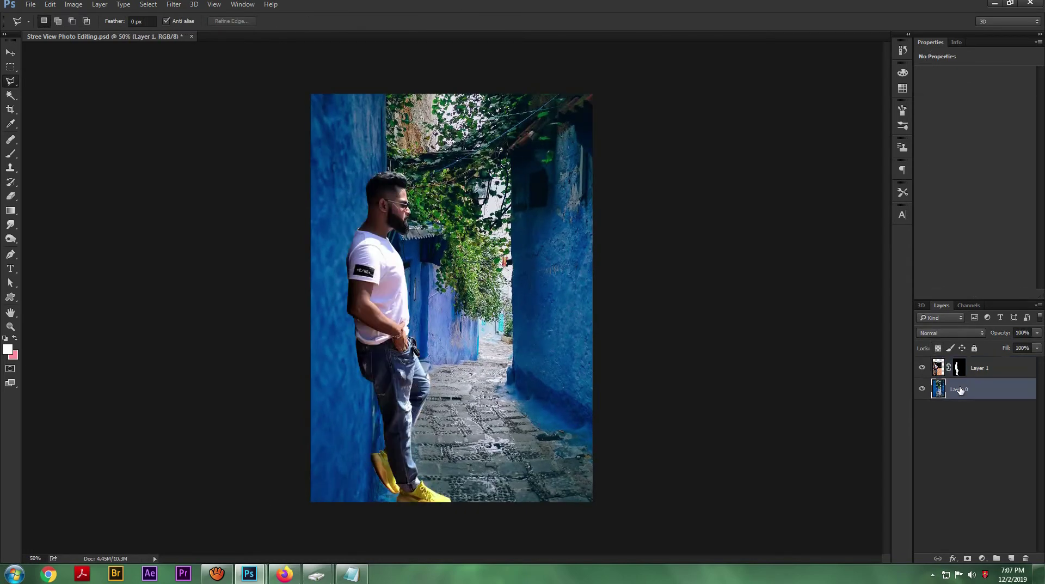
pyautogui.hotkey('ctrl', '-')
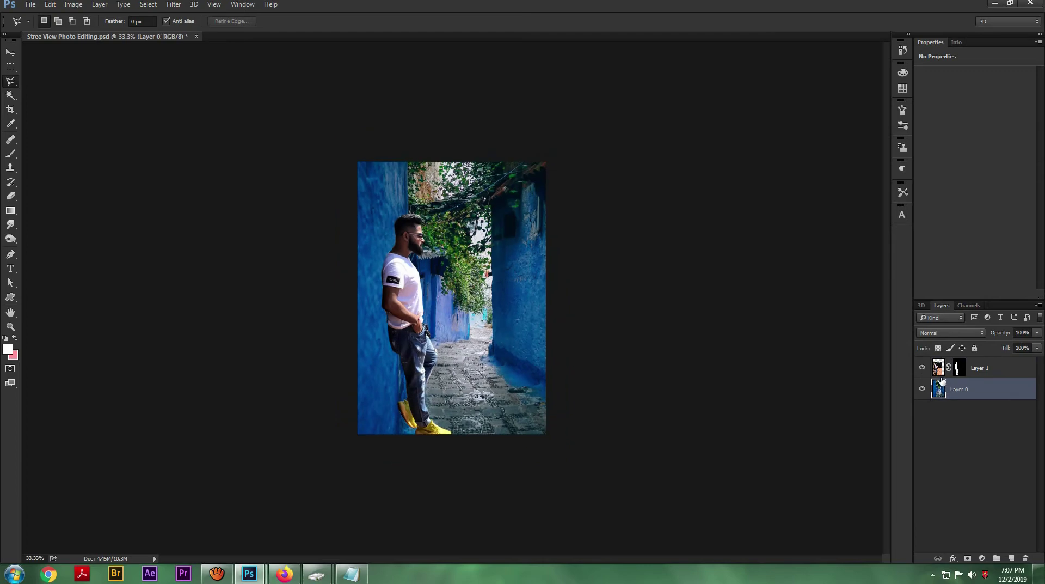
pyautogui.hotkey('ctrl', '+')
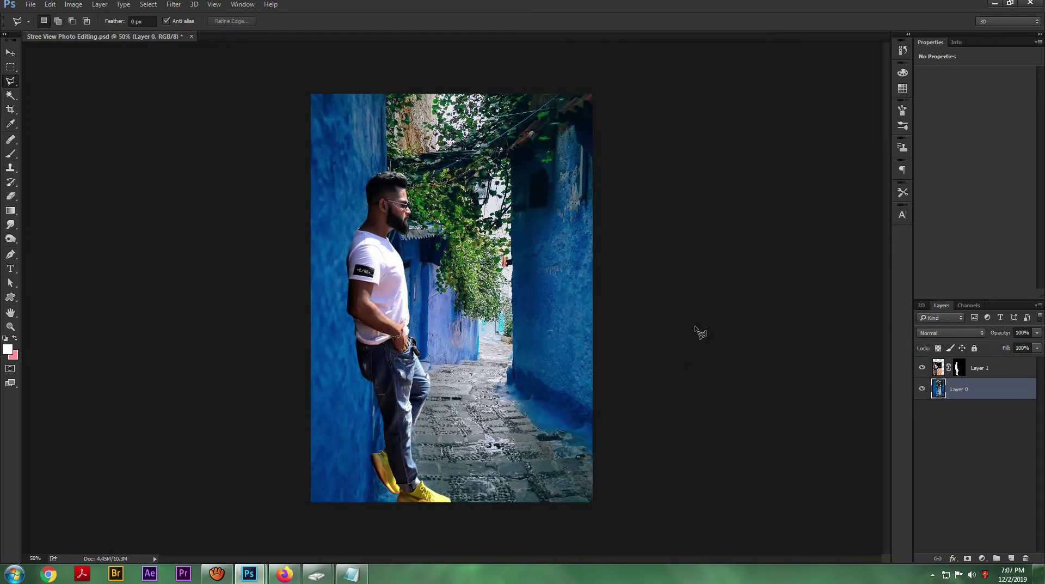
# Apply the layer mask of Layer 1 permanently to the man's image.
pyautogui.click(980, 367)
pyautogui.click(960, 372)
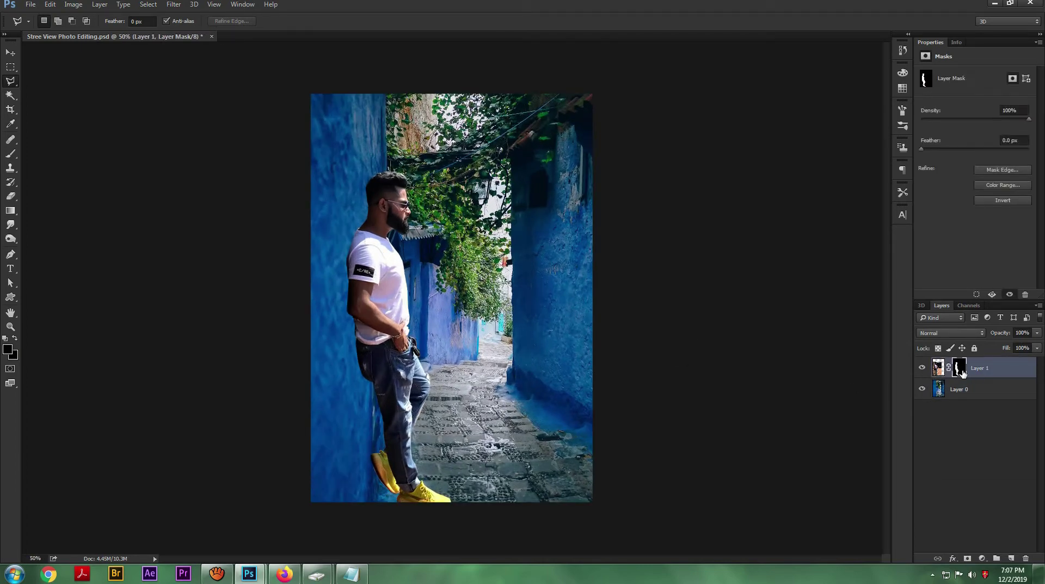
pyautogui.rightClick(960, 370)
pyautogui.click(1001, 370)
pyautogui.rightClick(960, 366)
pyautogui.click(1011, 362)
pyautogui.click(941, 370)
pyautogui.click(965, 369)
pyautogui.rightClick(964, 369)
pyautogui.click(951, 475)
pyautogui.click(938, 368)
pyautogui.rightClick(938, 368)
pyautogui.click(975, 385)
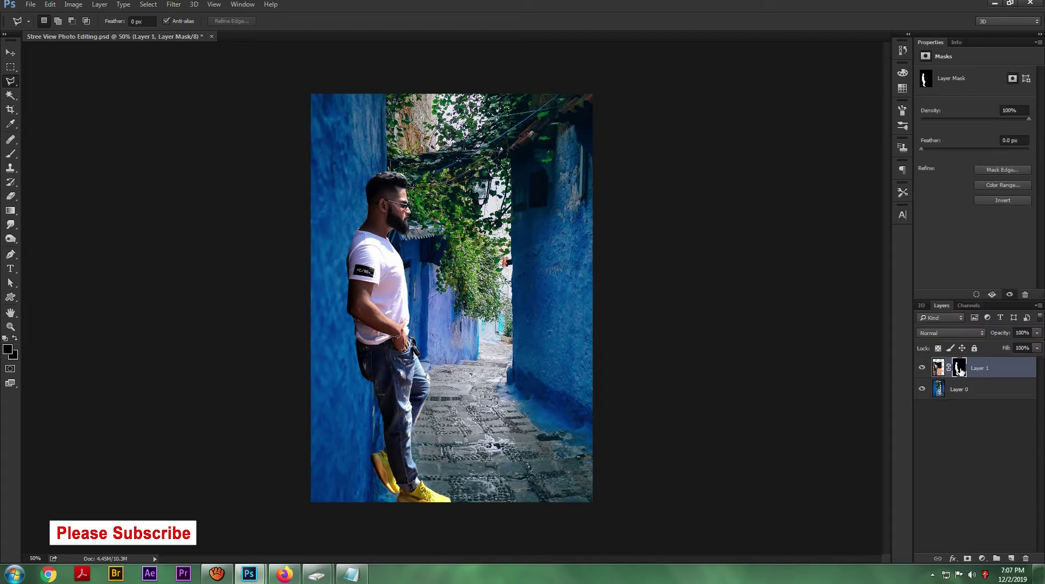
pyautogui.rightClick(960, 369)
pyautogui.click(962, 402)
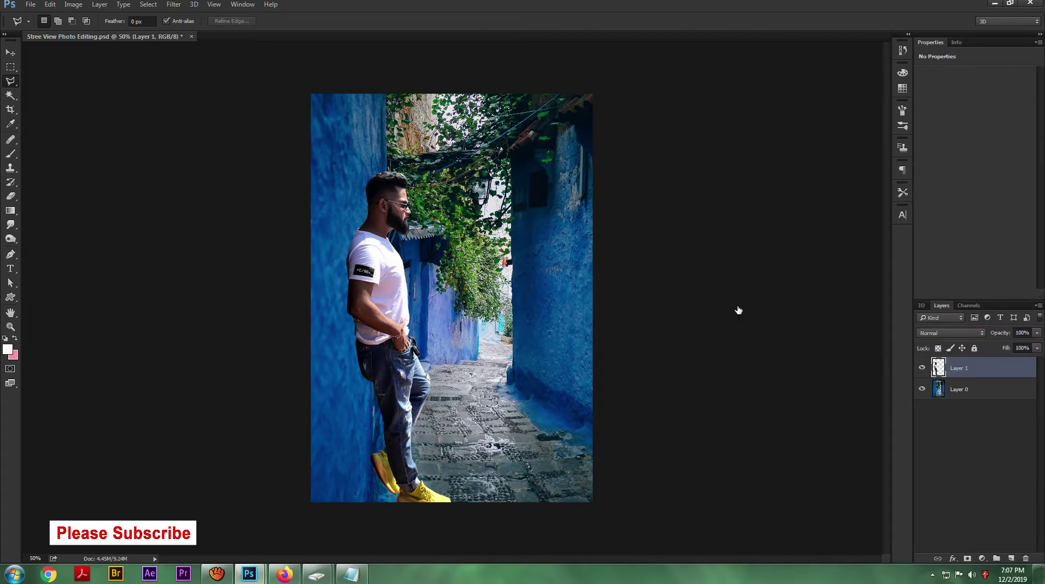
# Lock Layer 1's transparent pixels and prepare the Smudge tool with a small brush at 32% strength.
pyautogui.hotkey('ctrl', '+')
pyautogui.hotkey('ctrl', '+')
pyautogui.moveTo(408, 76); pyautogui.dragTo(452, 218)
pyautogui.hotkey('ctrl', '+')
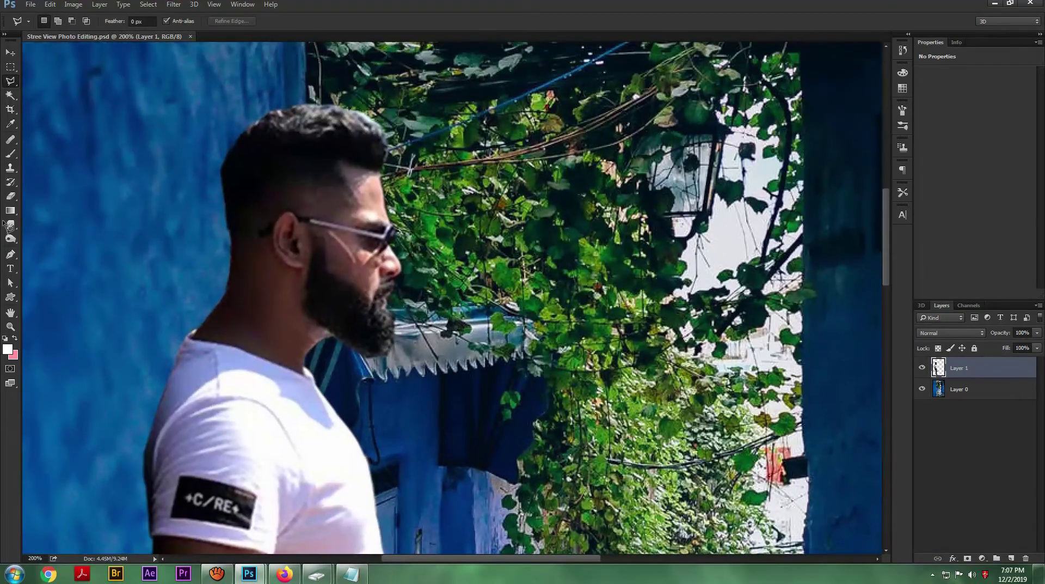
pyautogui.click(10, 224)
pyautogui.click(44, 244)
pyautogui.press('[')
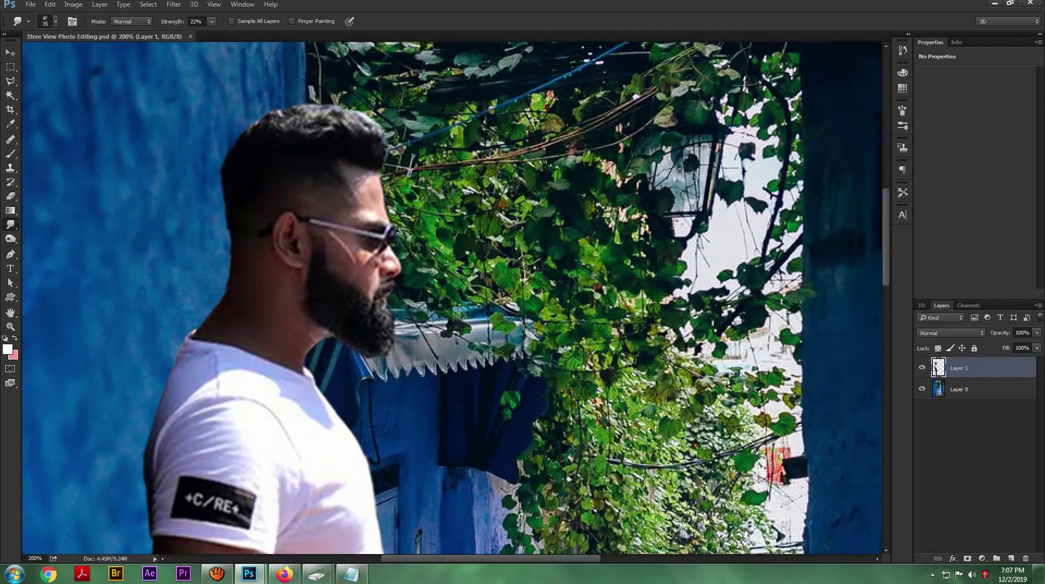
pyautogui.press('/')
pyautogui.moveTo(167, 21); pyautogui.dragTo(222, 68)
# Smooth the skin on the man's face and neck with the Smudge tool at 32% strength.
pyautogui.hotkey('ctrl', '+')
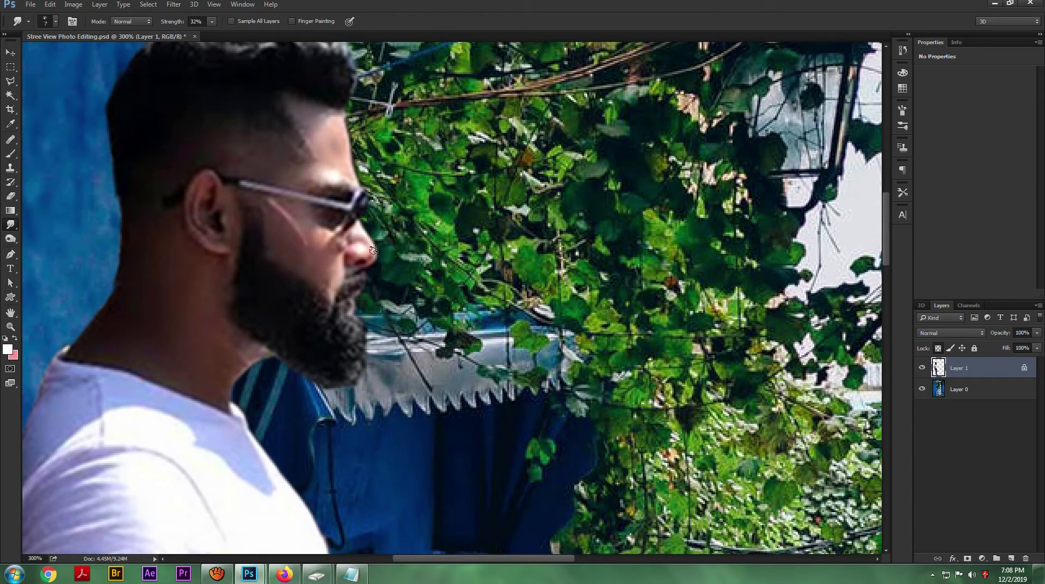
pyautogui.moveTo(276, 227); pyautogui.dragTo(361, 244)
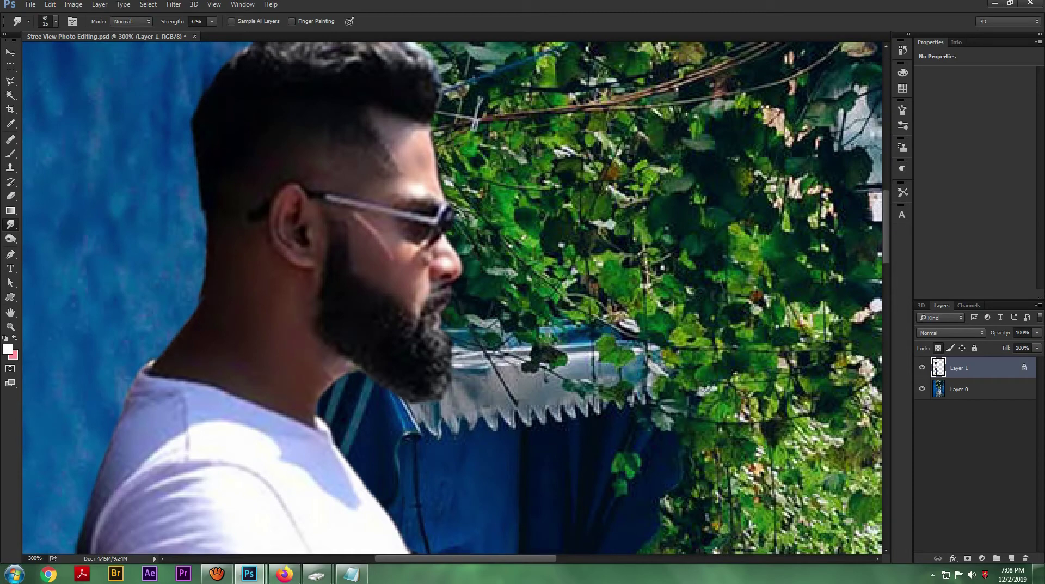
pyautogui.scroll(-3, 225, 267)
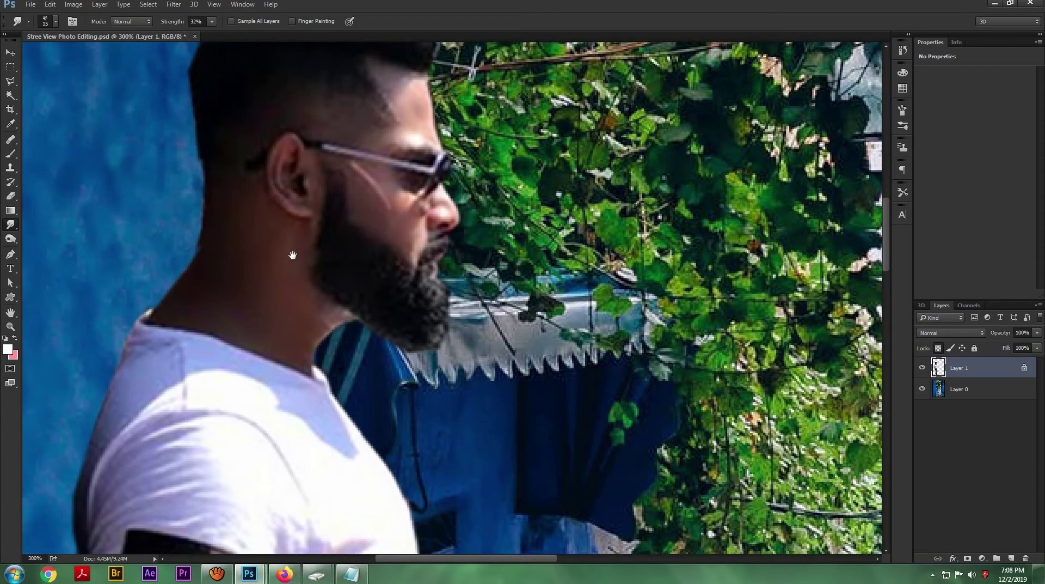
pyautogui.scroll(-3, 305, 357)
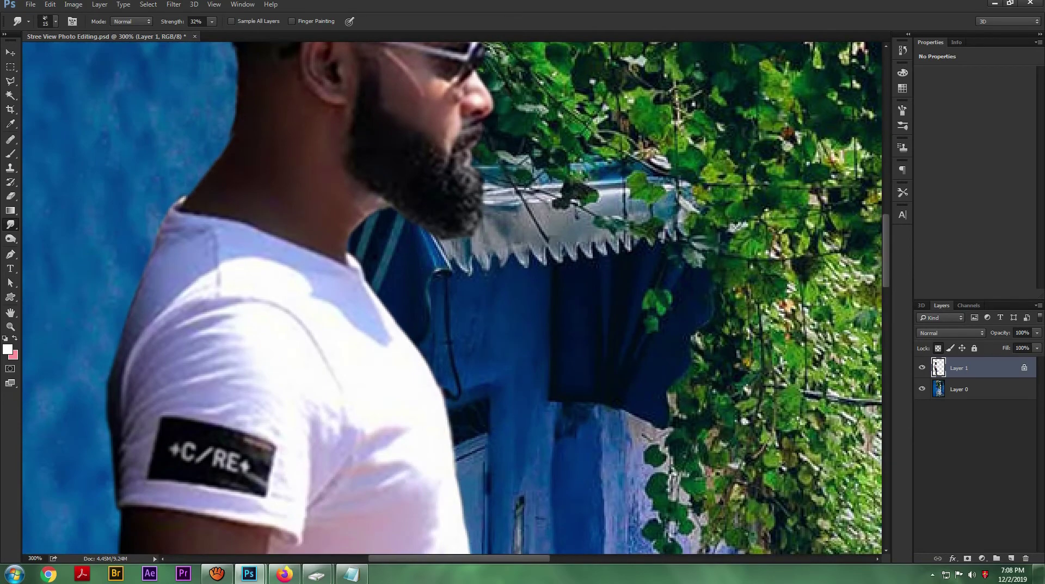
pyautogui.scroll(-6, 253, 170)
pyautogui.scroll(3, 281, 170)
# Raise the Smudge strength to 38% and refine the skin around the face with a smaller brush.
pyautogui.hotkey('ctrl', '0')
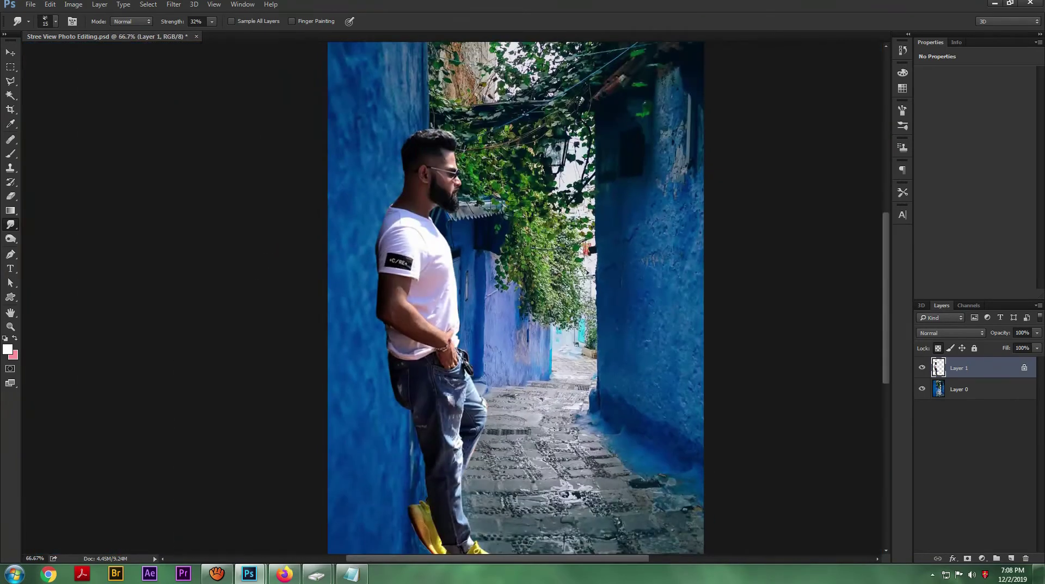
pyautogui.hotkey('ctrl', '+')
pyautogui.hotkey('ctrl', '+')
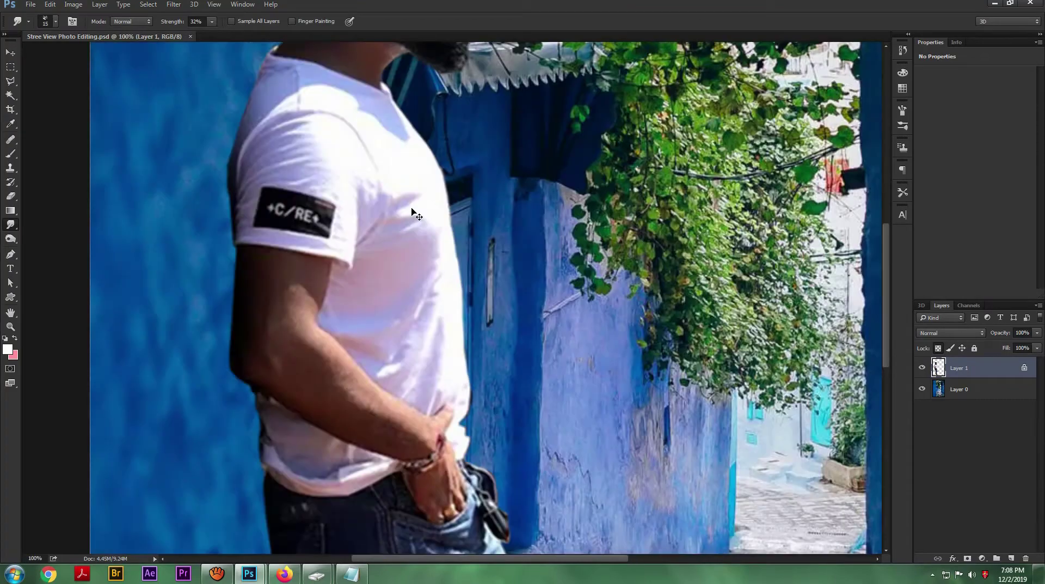
pyautogui.moveTo(408, 214); pyautogui.dragTo(349, 371)
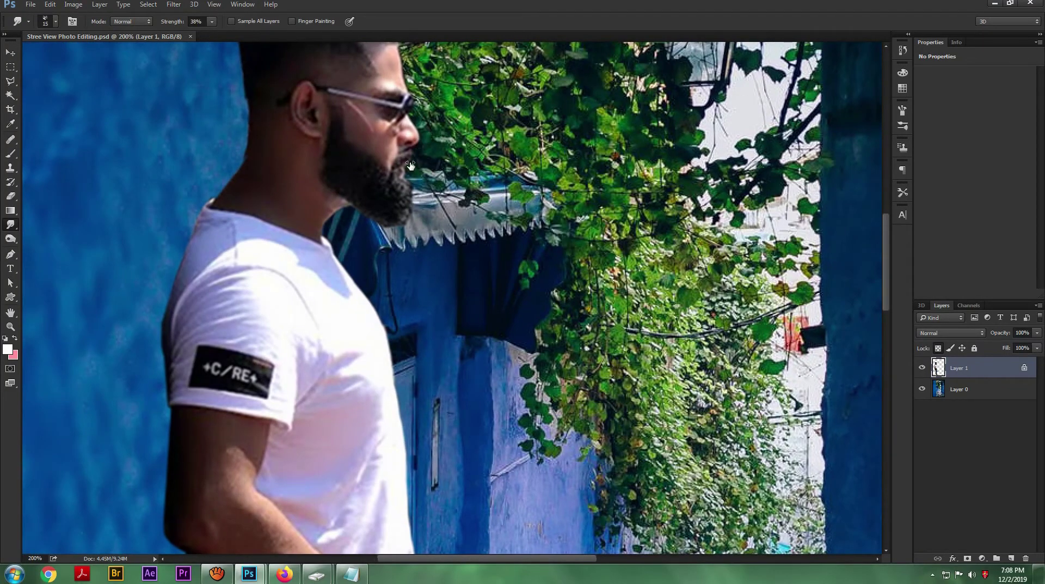
pyautogui.moveTo(418, 143); pyautogui.dragTo(401, 183)
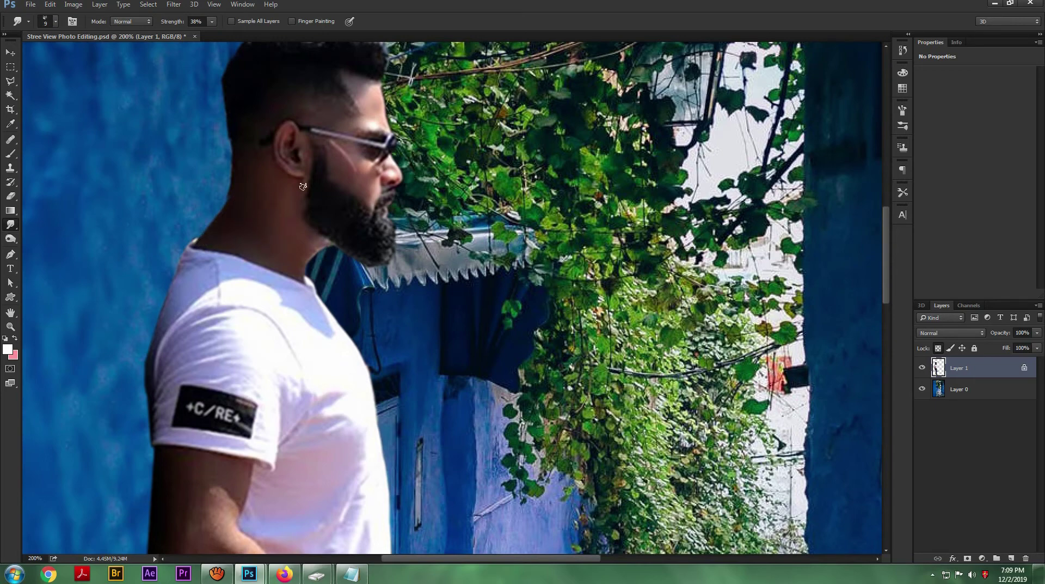
# Apply the Reduce Noise filter to the man's layer.
pyautogui.scroll(-10, 303, 186)
pyautogui.hotkey('ctrl', '-')
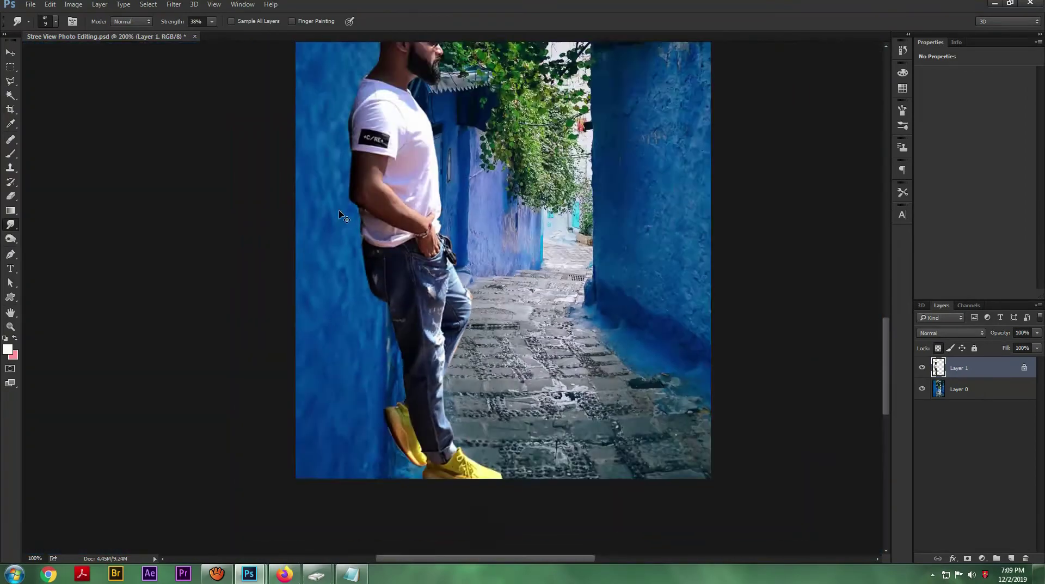
pyautogui.hotkey('ctrl', '-')
pyautogui.hotkey('ctrl', '-')
pyautogui.click(174, 4)
pyautogui.moveTo(293, 147)
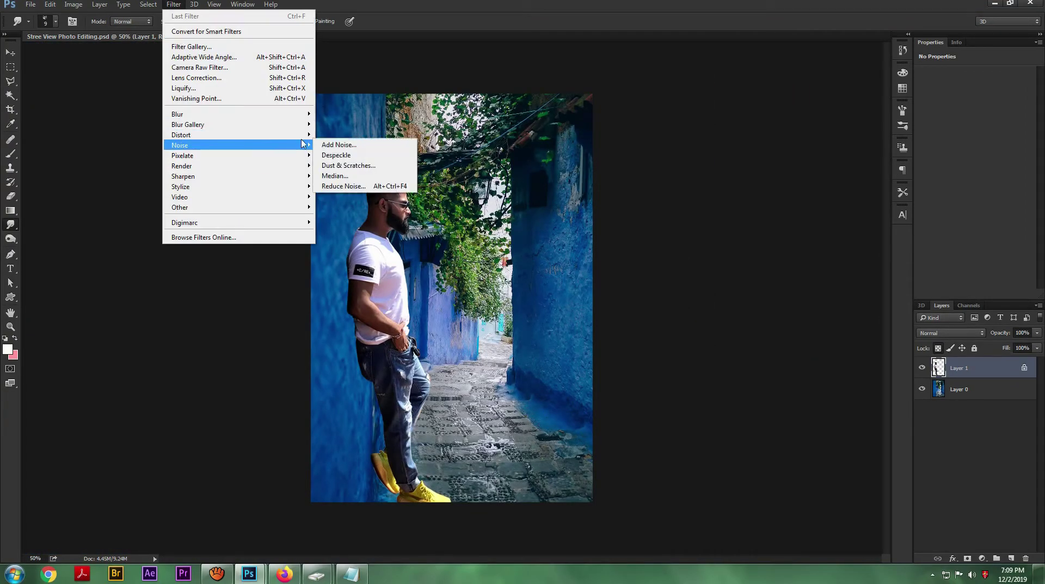
pyautogui.click(343, 186)
pyautogui.click(800, 110)
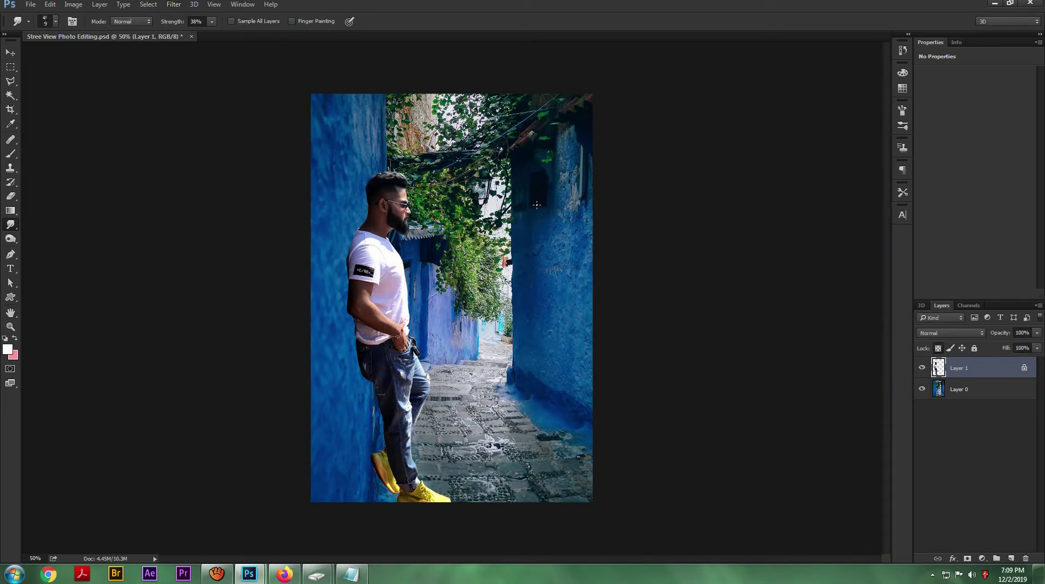
# Apply the Surface Blur filter to the man's layer and inspect his face up close.
pyautogui.click(174, 5)
pyautogui.moveTo(186, 112)
pyautogui.click(335, 219)
pyautogui.press('Return')
pyautogui.hotkey('ctrl', '+')
pyautogui.hotkey('ctrl', '+')
pyautogui.hotkey('ctrl', '+')
pyautogui.moveTo(390, 164); pyautogui.dragTo(499, 226)
pyautogui.hotkey('ctrl', '-')
pyautogui.hotkey('ctrl', '-')
pyautogui.hotkey('ctrl', '-')
# Apply the Smart Sharpen filter to the man's layer.
pyautogui.click(173, 5)
pyautogui.moveTo(245, 176)
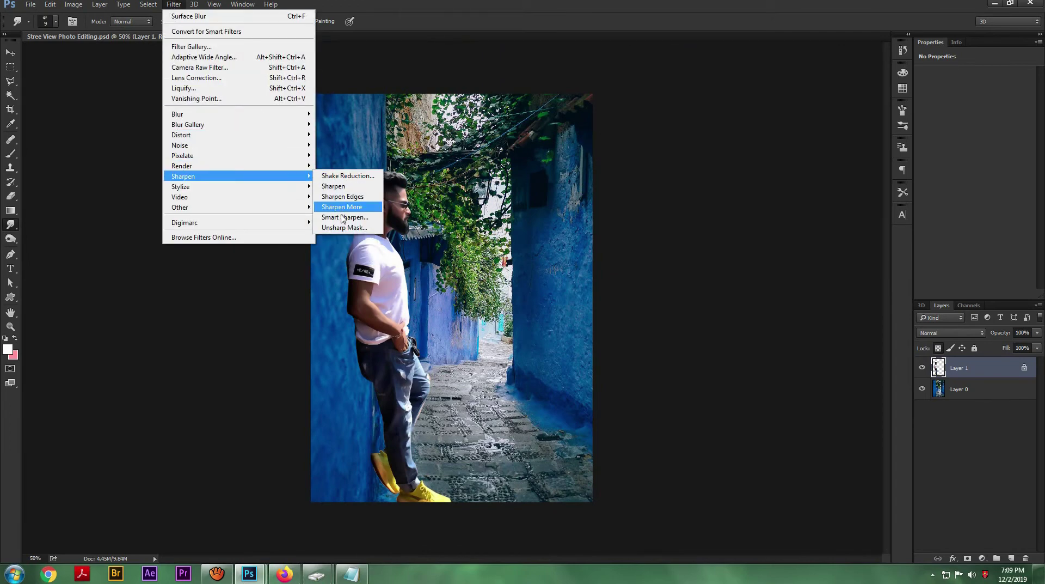
pyautogui.click(344, 217)
pyautogui.click(688, 154)
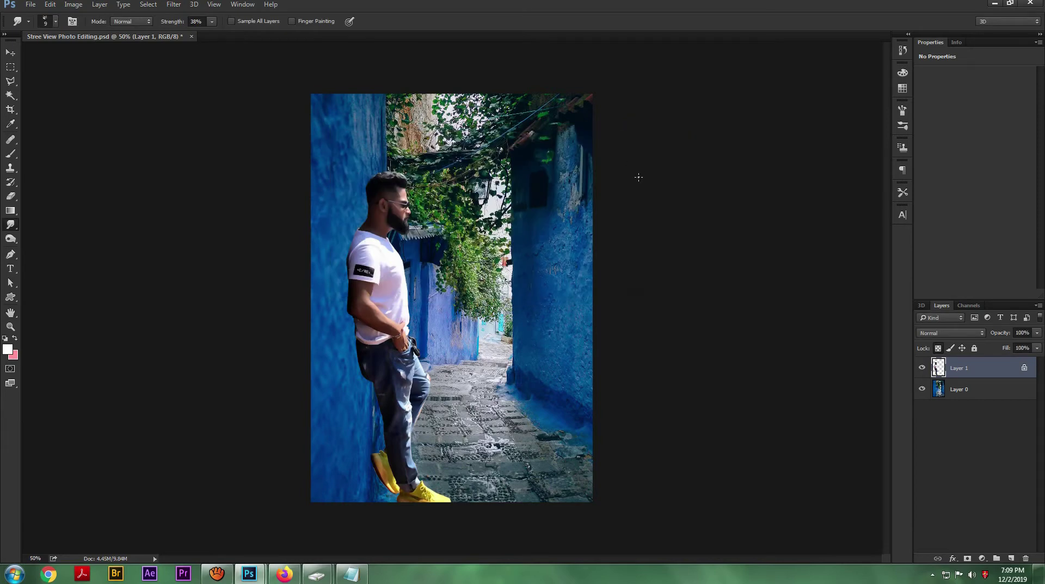
# Adjust the man's layer with Levels, setting the white input to 229 and the midtones to about 0.96.
pyautogui.hotkey('ctrl', 'l')
pyautogui.moveTo(953, 228); pyautogui.dragTo(880, 229)
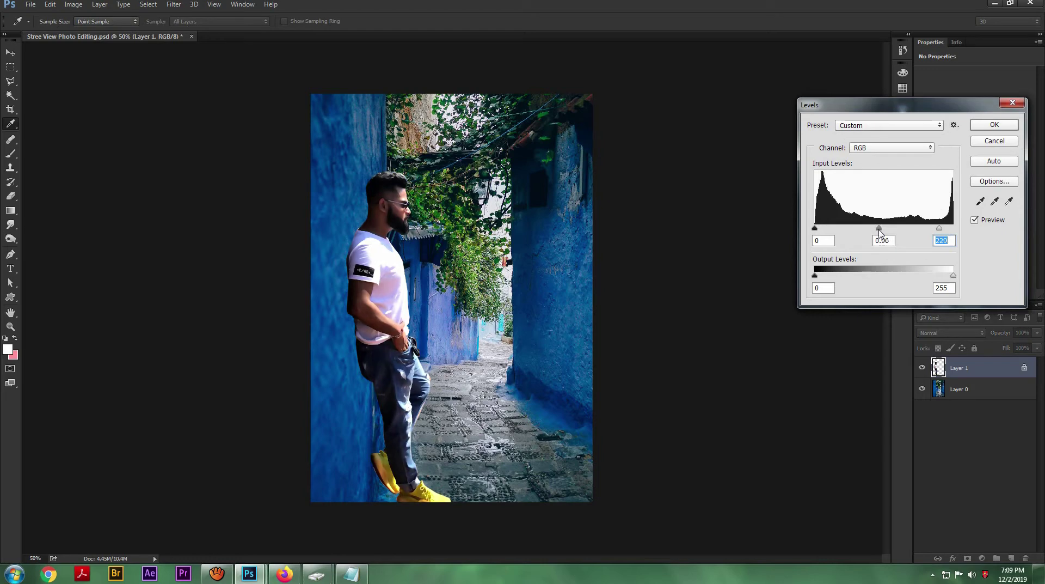
pyautogui.click(994, 125)
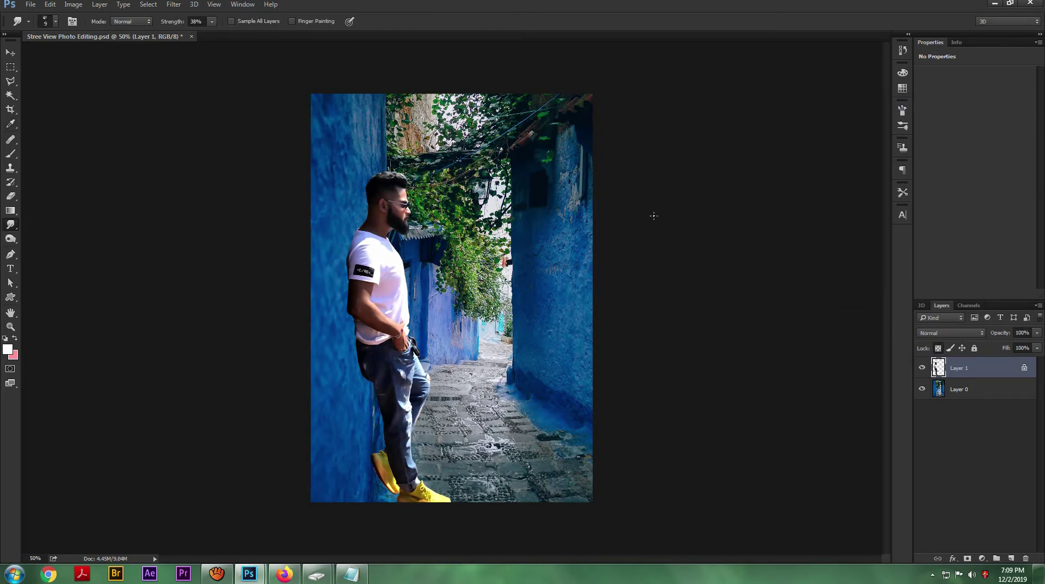
# Shift the man's midtones with Color Balance to -31 cyan/red and +15 yellow/blue.
pyautogui.hotkey('ctrl', 'b')
pyautogui.moveTo(902, 205)
pyautogui.mouseDown()
pyautogui.moveTo(891, 180)
pyautogui.moveTo(914, 208)
pyautogui.mouseUp()
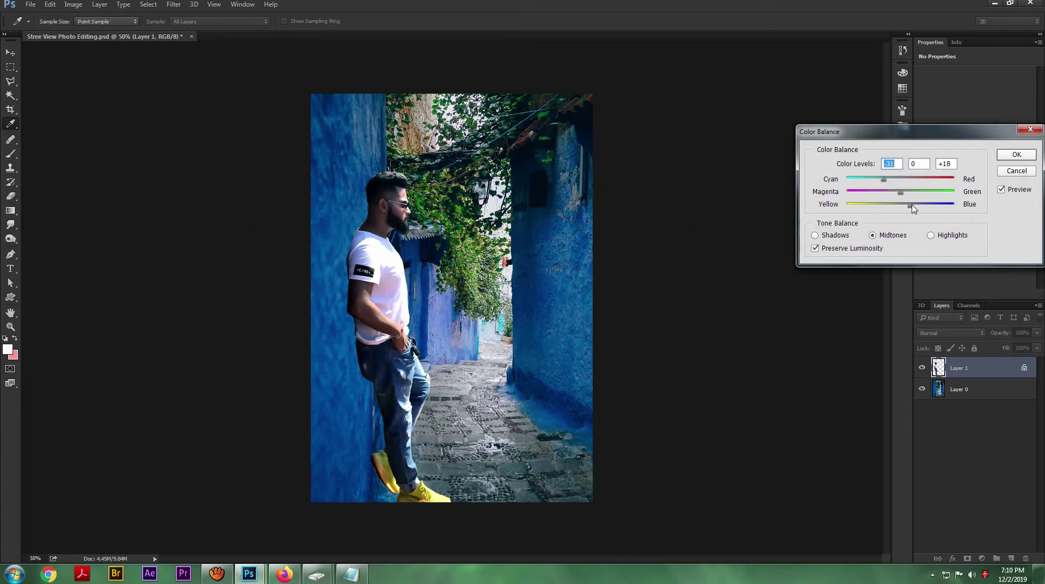
pyautogui.click(909, 207)
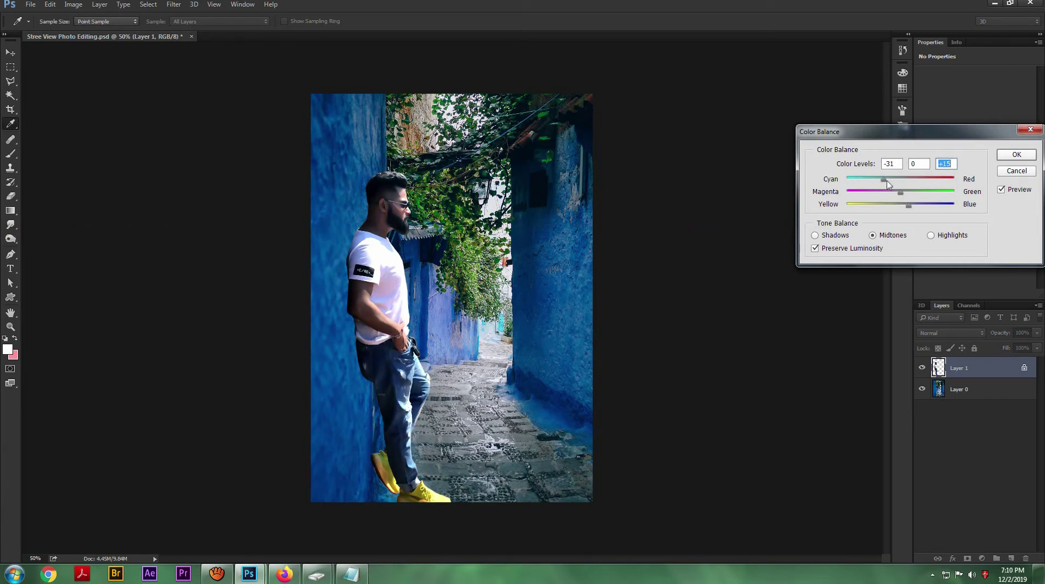
pyautogui.click(1017, 154)
# Examine the overall composite and compare the alley scene with and without the man's layer.
pyautogui.hotkey('ctrl', '-')
pyautogui.hotkey('ctrl', '-')
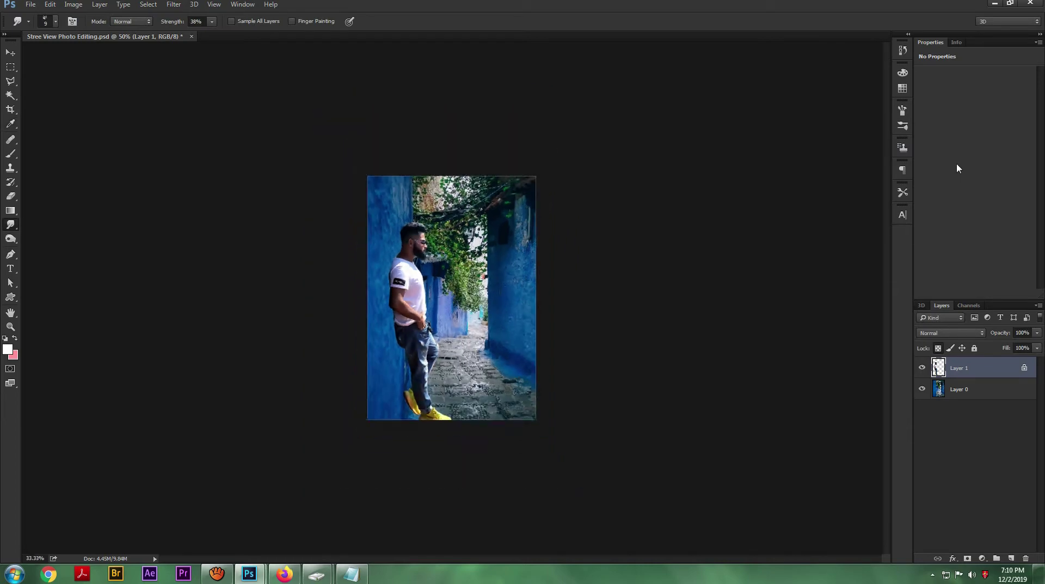
pyautogui.hotkey('ctrl', '+')
pyautogui.hotkey('ctrl', '+')
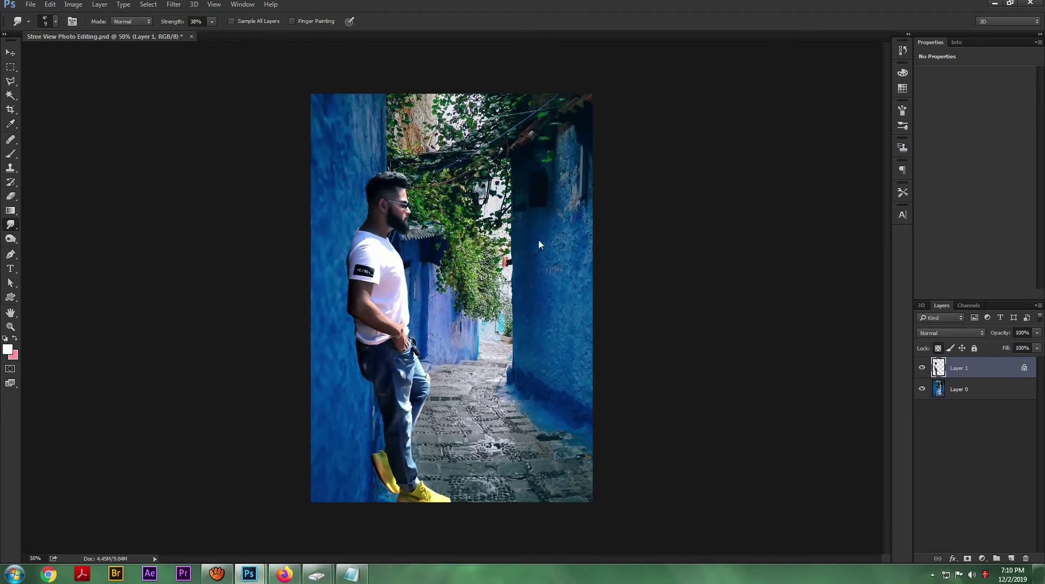
pyautogui.click(923, 367)
pyautogui.click(923, 368)
pyautogui.click(923, 368)
pyautogui.click(923, 368)
# Scale the man down to about 93.5% width and 93.4% height and reposition him against the blue wall.
pyautogui.hotkey('ctrl', '-')
pyautogui.hotkey('ctrl', '-')
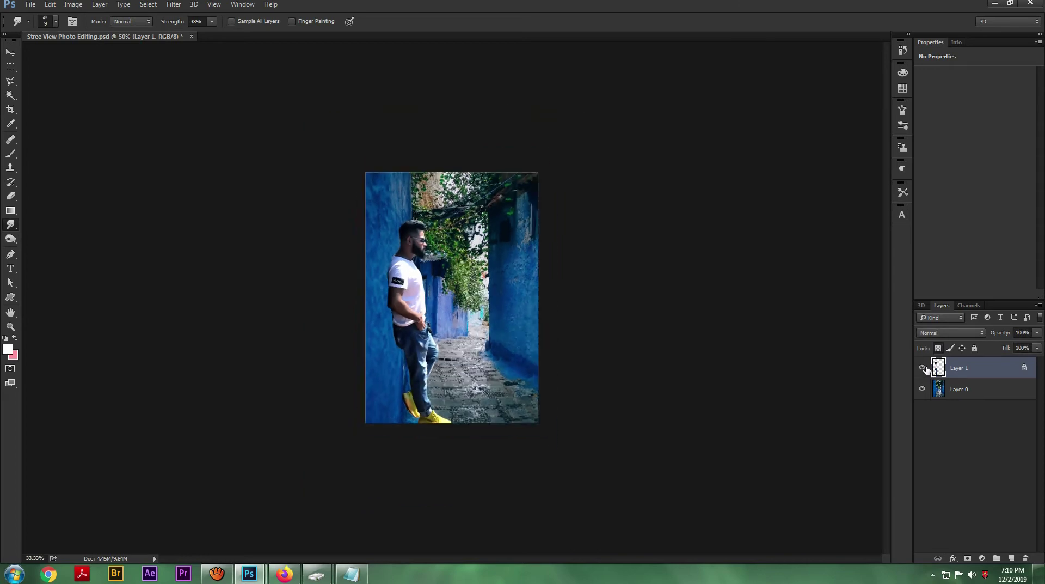
pyautogui.hotkey('ctrl', 't')
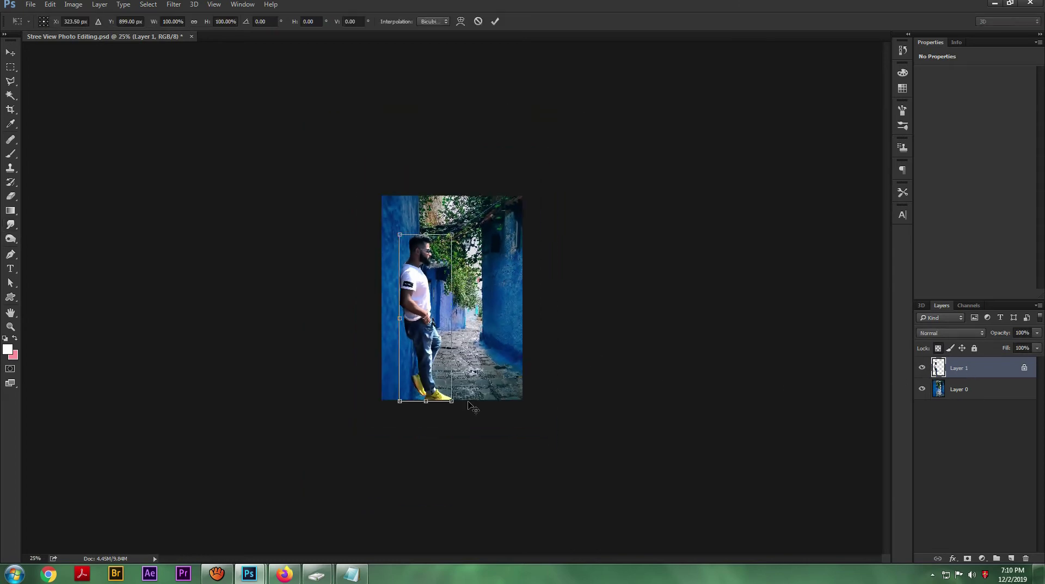
pyautogui.moveTo(453, 401)
pyautogui.mouseDown()
pyautogui.moveTo(455, 428)
pyautogui.moveTo(449, 392)
pyautogui.mouseUp()
pyautogui.moveTo(400, 235); pyautogui.dragTo(394, 234)
pyautogui.press('Return')
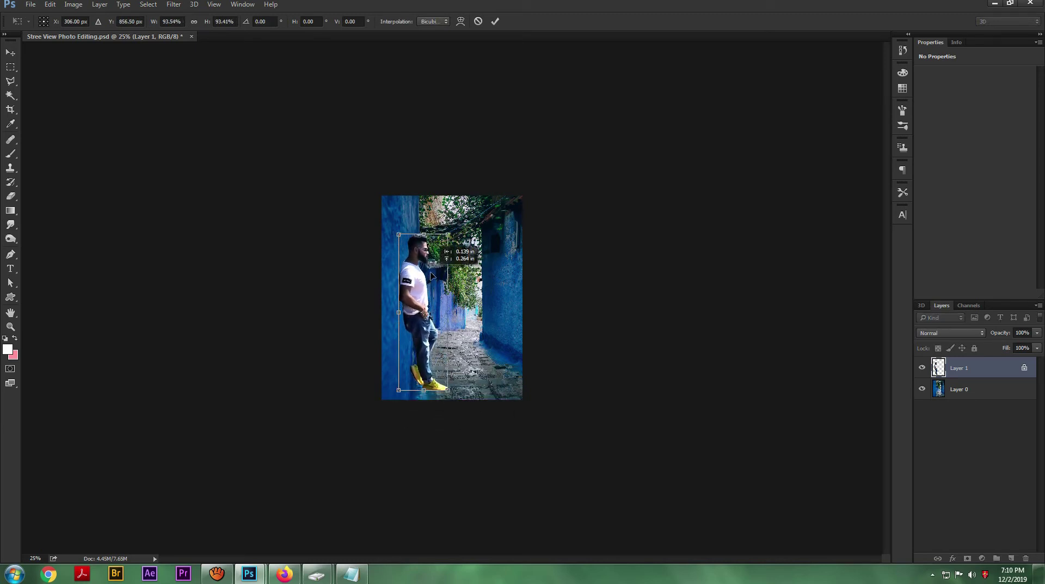
# Unlock Layer 1's transparent pixels and lasso a thin strip along the underside of the front yellow shoe.
pyautogui.press('r')
pyautogui.hotkey('ctrl', '+')
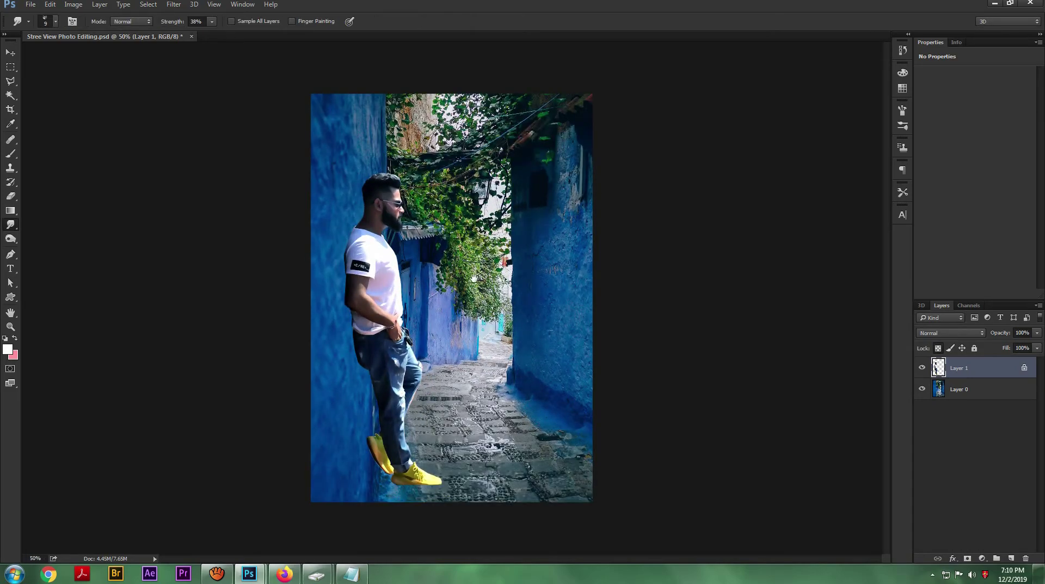
pyautogui.hotkey('ctrl', '+')
pyautogui.hotkey('ctrl', '+')
pyautogui.hotkey('ctrl', '+')
pyautogui.moveTo(381, 501); pyautogui.dragTo(560, 229)
pyautogui.moveTo(709, 340); pyautogui.dragTo(578, 196)
pyautogui.press('l')
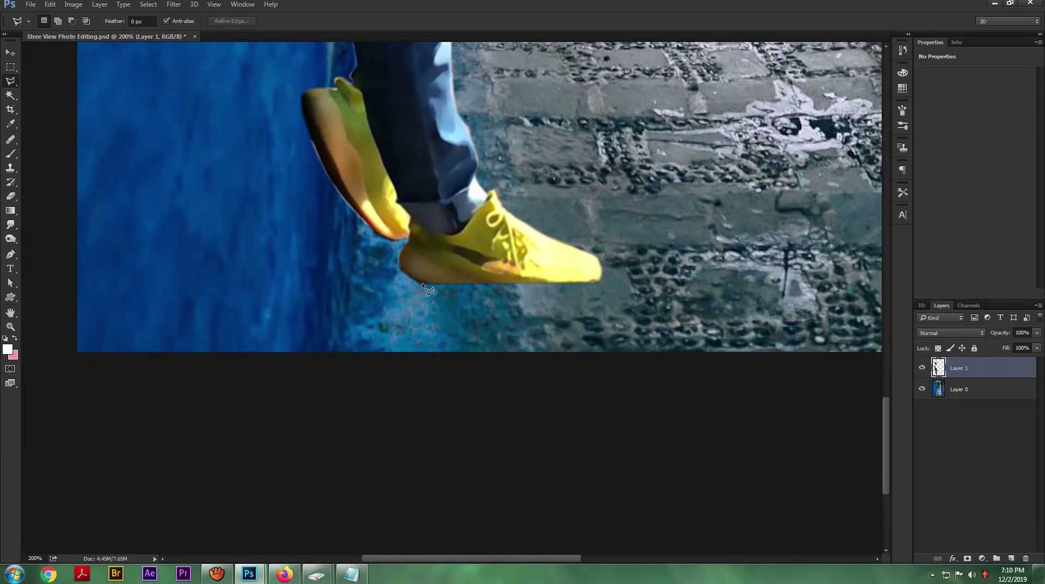
pyautogui.click(425, 283)
pyautogui.click(508, 291)
pyautogui.click(548, 290)
pyautogui.click(599, 282)
pyautogui.click(509, 280)
pyautogui.click(437, 271)
pyautogui.click(422, 279)
pyautogui.click(424, 284)
# Clone the shoe's sole texture into the selected strip to extend the sole downward, and remove the selection.
pyautogui.press('s')
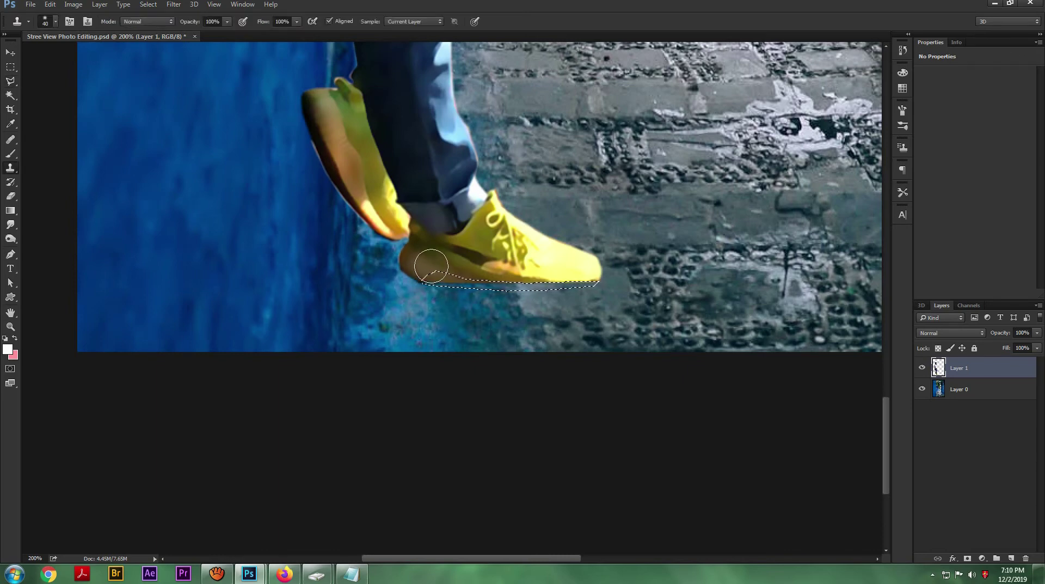
pyautogui.keyDown('alt'); pyautogui.click(422, 269); pyautogui.keyUp('alt')
pyautogui.moveTo(437, 285); pyautogui.dragTo(580, 286)
pyautogui.keyDown('alt'); pyautogui.click(421, 267); pyautogui.keyUp('alt')
pyautogui.moveTo(580, 286); pyautogui.dragTo(592, 284)
pyautogui.keyDown('alt'); pyautogui.click(440, 279); pyautogui.keyUp('alt')
pyautogui.moveTo(524, 282); pyautogui.dragTo(593, 283)
pyautogui.hotkey('ctrl', 'd')
# Refine the rebuilt sole of the front shoe with the Clone Stamp tool using a 15 px brush.
pyautogui.press('[')
pyautogui.press('[')
pyautogui.press('[')
pyautogui.press('r')
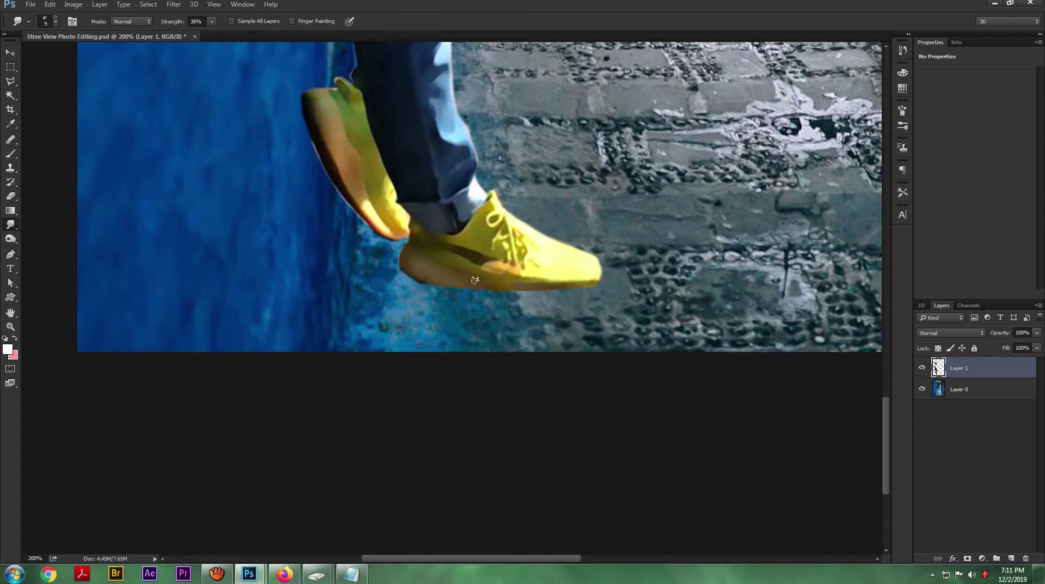
pyautogui.press('s')
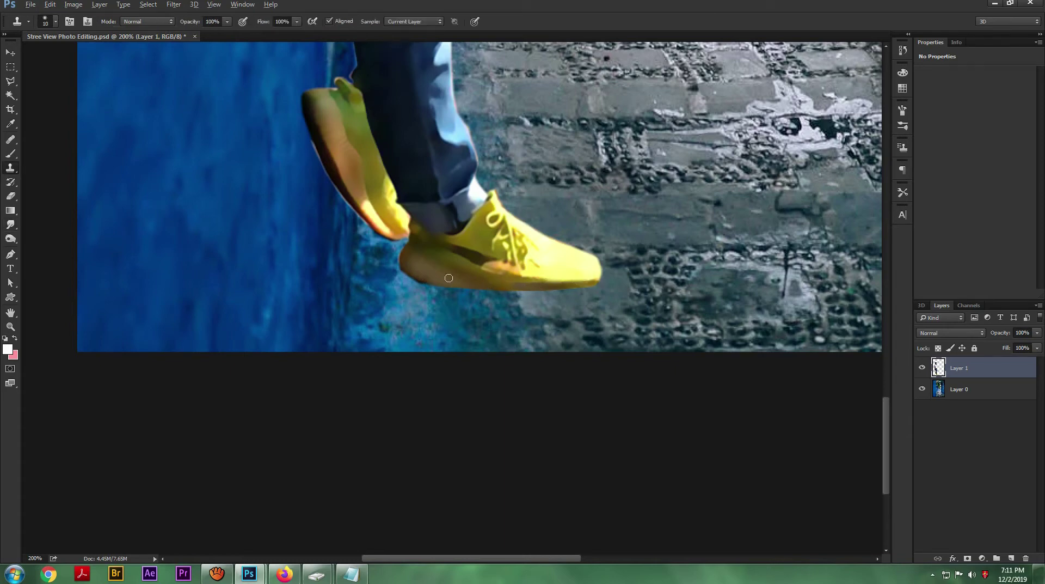
pyautogui.press(']')
pyautogui.press('alt')
pyautogui.keyDown('alt'); pyautogui.click(467, 285); pyautogui.keyUp('alt')
pyautogui.moveTo(516, 288)
pyautogui.mouseDown()
pyautogui.moveTo(592, 285)
pyautogui.moveTo(555, 289)
pyautogui.moveTo(586, 286)
pyautogui.mouseUp()
pyautogui.keyDown('alt'); pyautogui.click(509, 288); pyautogui.keyUp('alt')
pyautogui.keyDown('alt'); pyautogui.click(438, 275); pyautogui.keyUp('alt')
pyautogui.moveTo(430, 281); pyautogui.dragTo(480, 289)
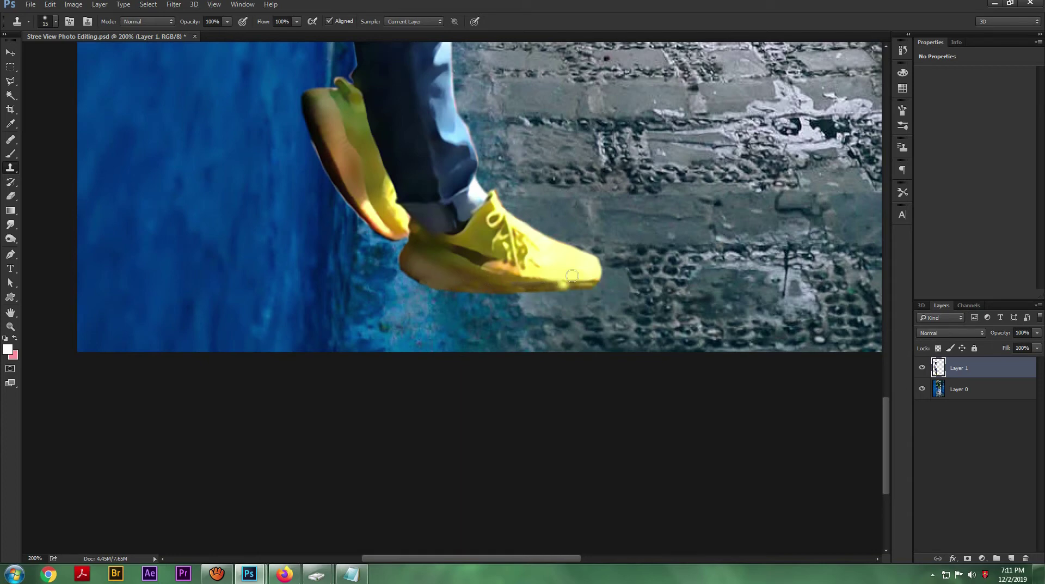
pyautogui.press('r')
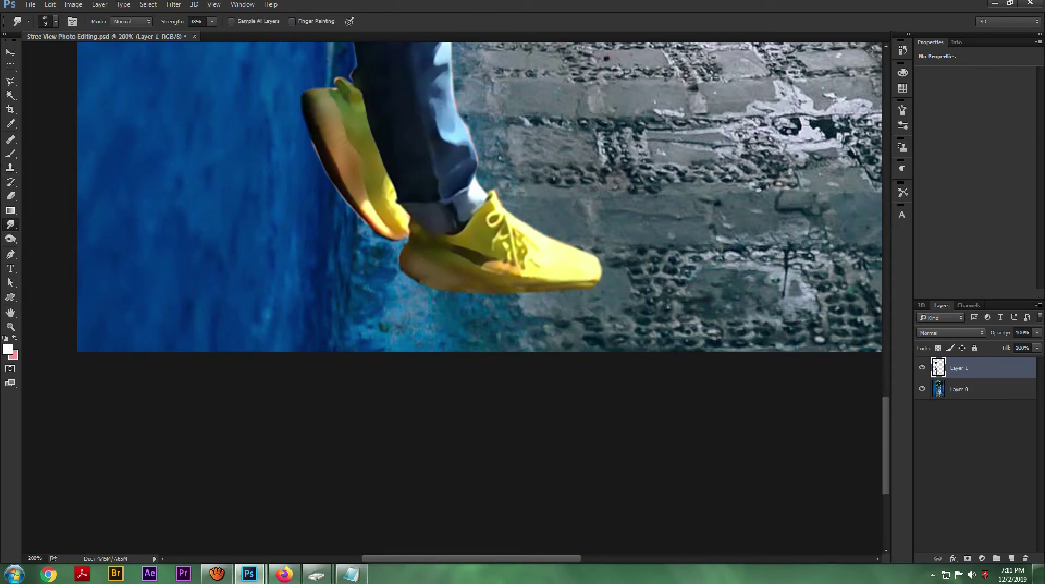
pyautogui.hotkey('ctrl', '0')
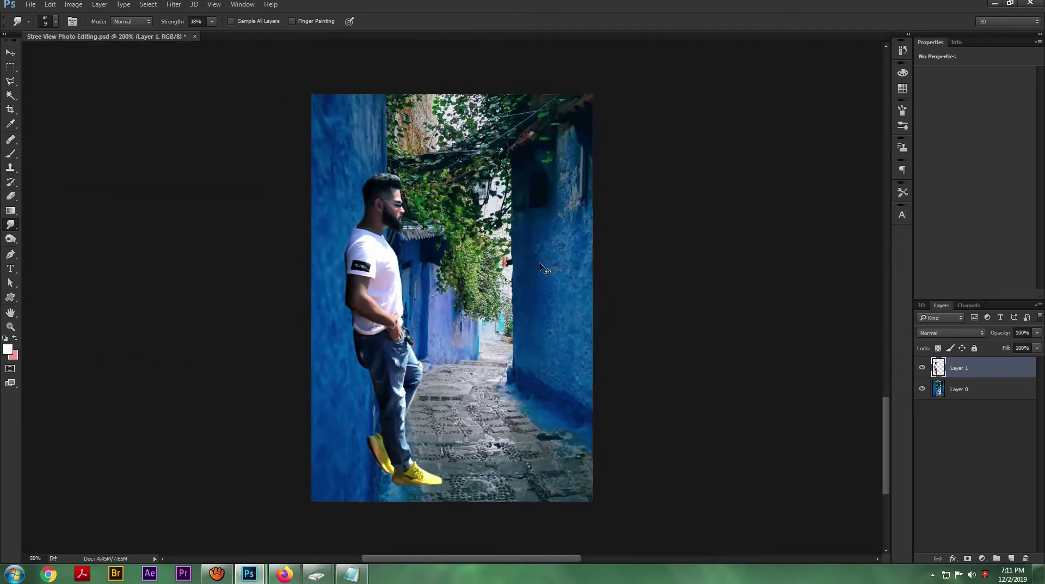
# Darken the background Layer 0 with Levels, using midtones 0.92 and white input 254, and compare it without the man.
pyautogui.click(988, 388)
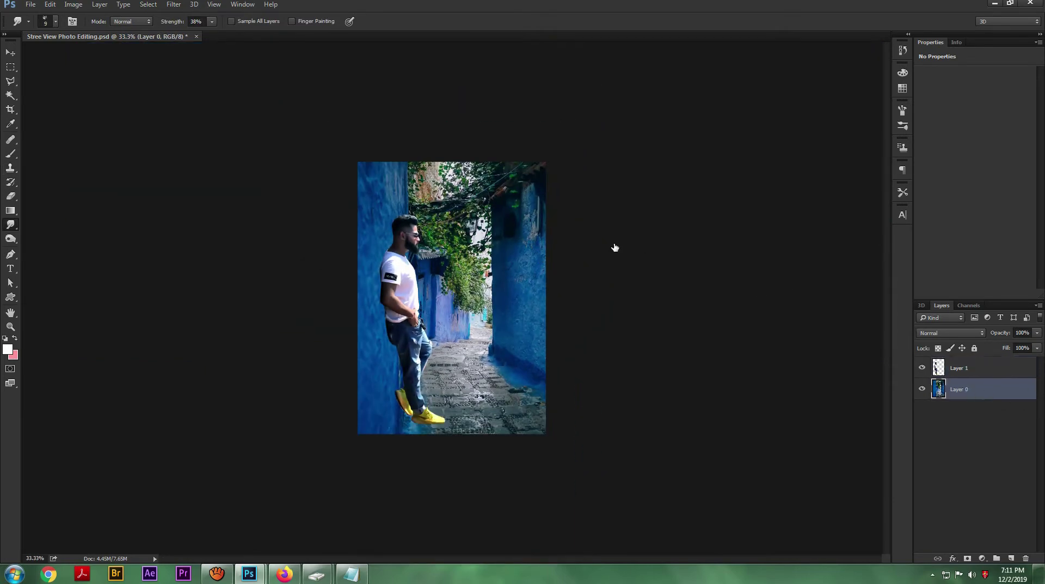
pyautogui.hotkey('ctrl', 'l')
pyautogui.moveTo(884, 228); pyautogui.dragTo(888, 229)
pyautogui.moveTo(954, 228); pyautogui.dragTo(953, 228)
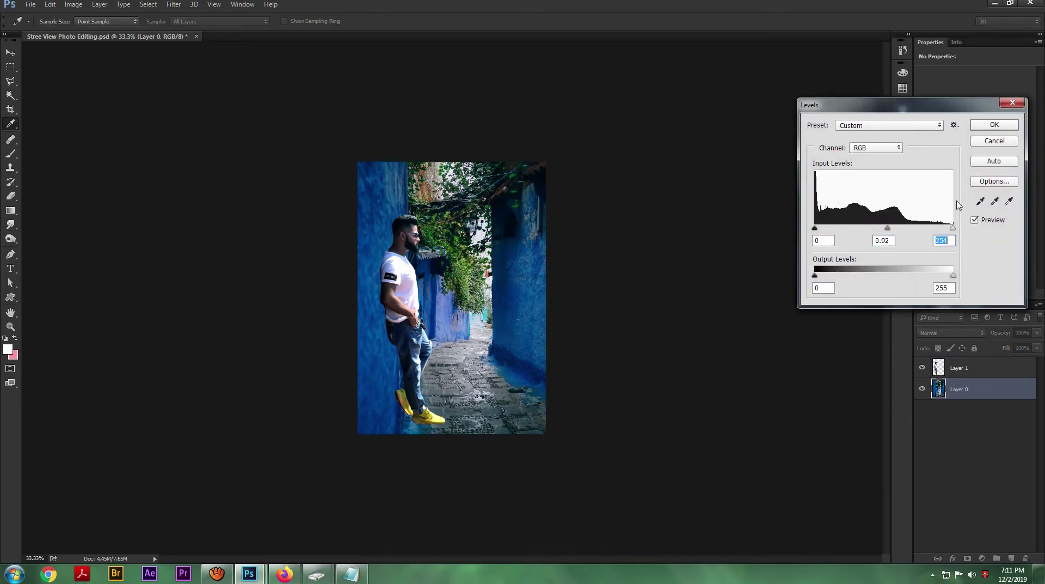
pyautogui.click(978, 129)
pyautogui.hotkey('ctrl', '+')
pyautogui.hotkey('ctrl', '+')
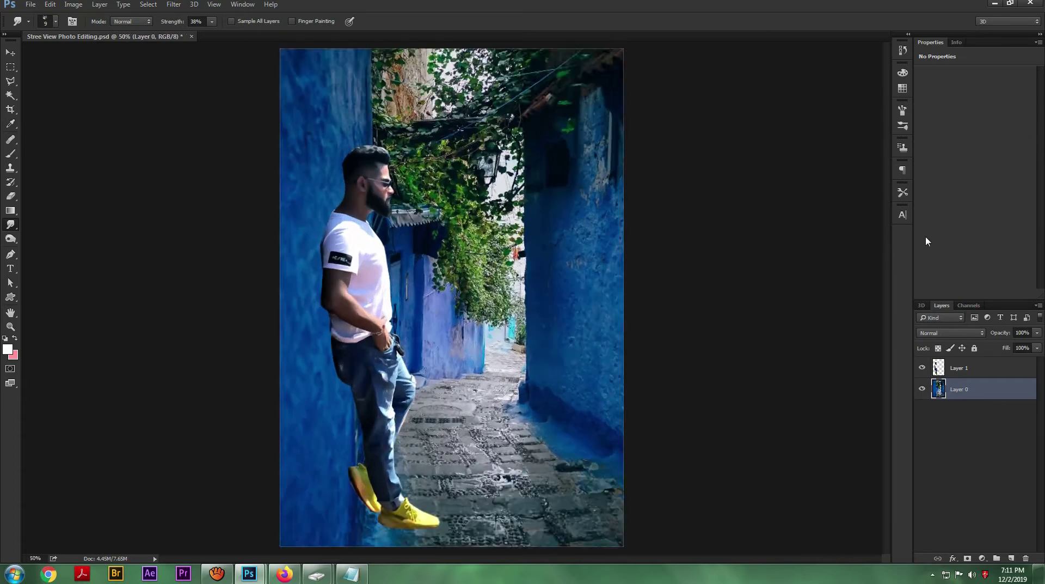
pyautogui.click(922, 368)
pyautogui.click(923, 367)
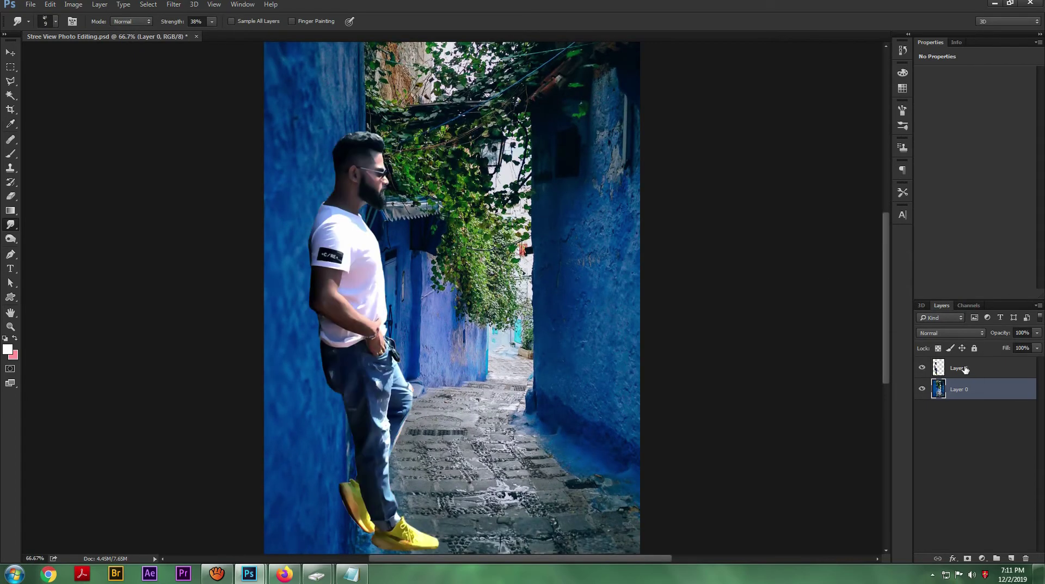
# Duplicate Layer 1 and place the copy directly beneath the original.
pyautogui.click(964, 370)
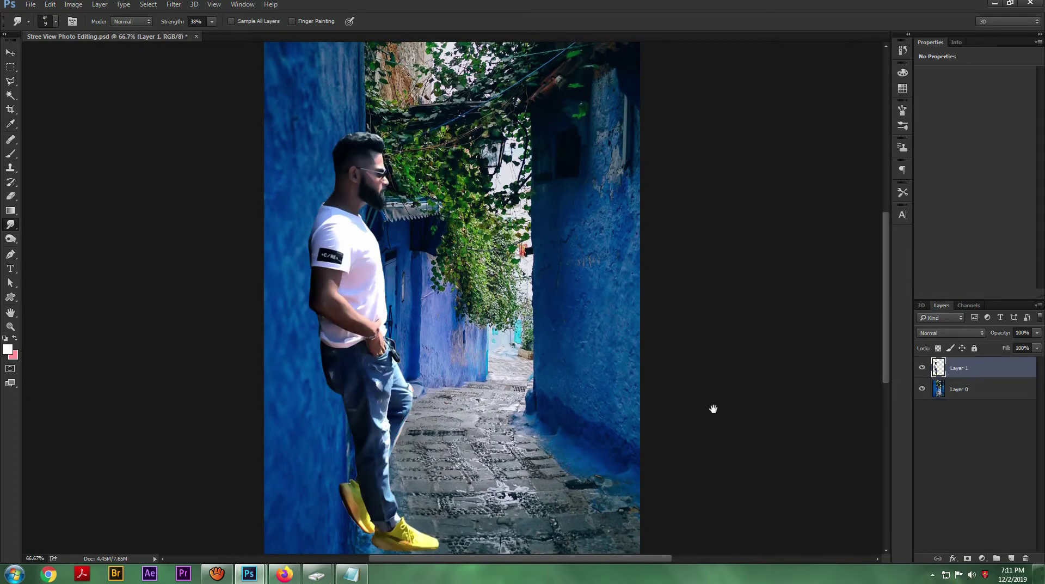
pyautogui.moveTo(712, 410); pyautogui.dragTo(733, 382)
pyautogui.hotkey('ctrl', 'j')
pyautogui.moveTo(978, 370); pyautogui.dragTo(965, 392)
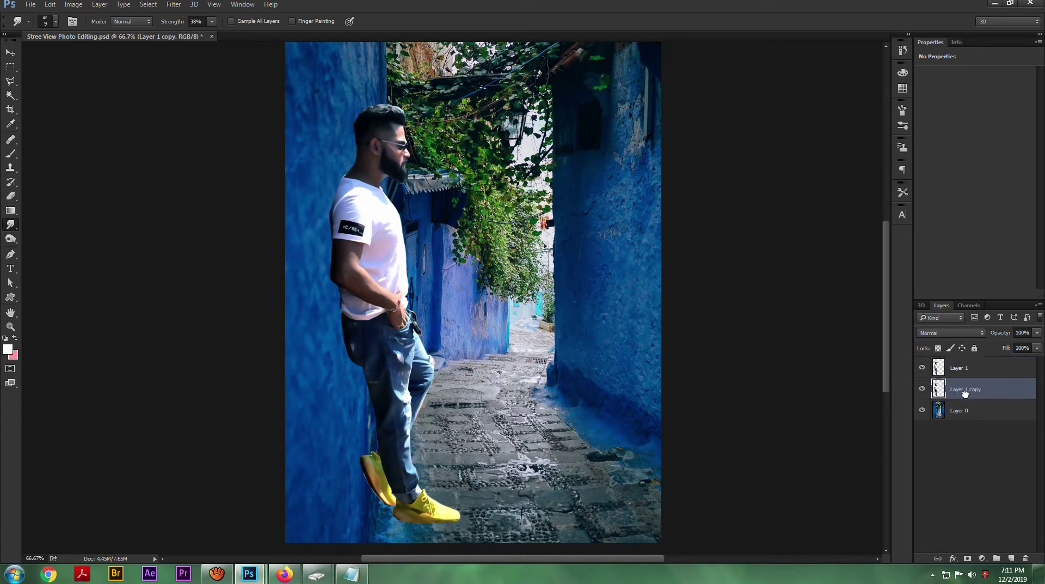
# Turn the man's copy black with a Levels white output of 0 and offset it about 0.25 in left and down.
pyautogui.hotkey('ctrl', 'l')
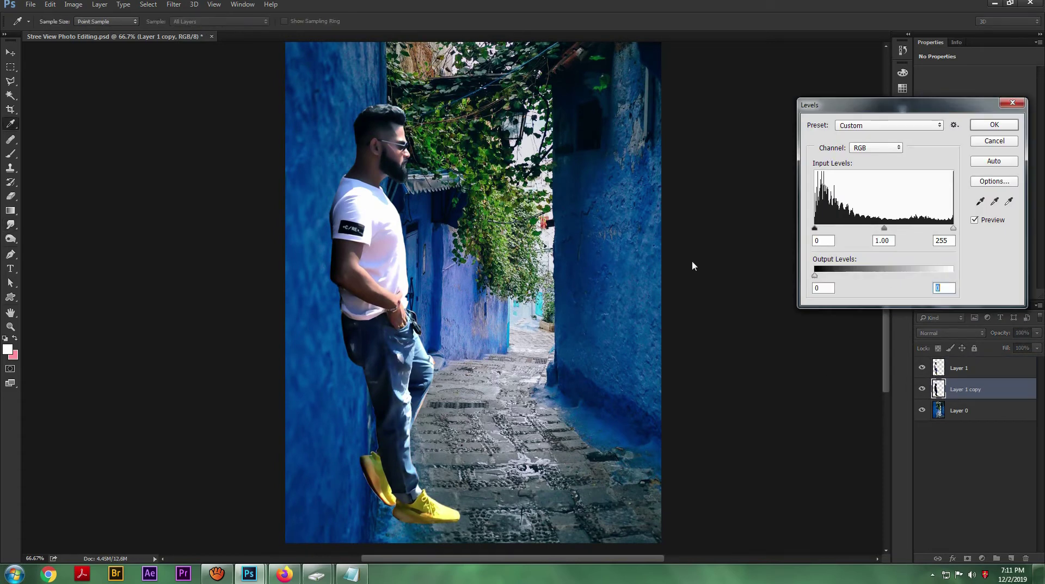
pyautogui.click(986, 140)
pyautogui.hotkey('ctrl', 't')
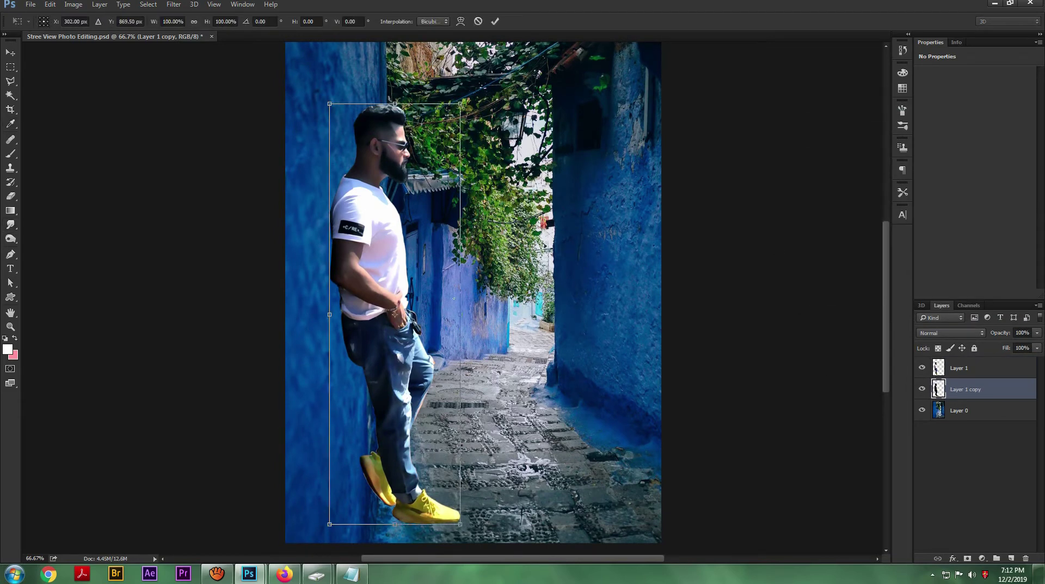
pyautogui.moveTo(412, 296); pyautogui.dragTo(409, 297)
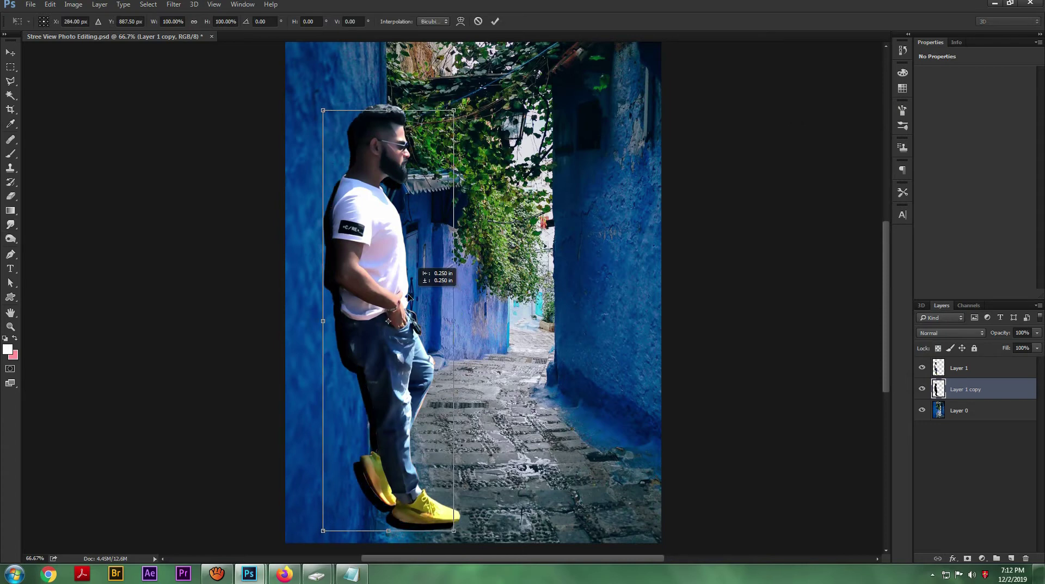
pyautogui.click(496, 22)
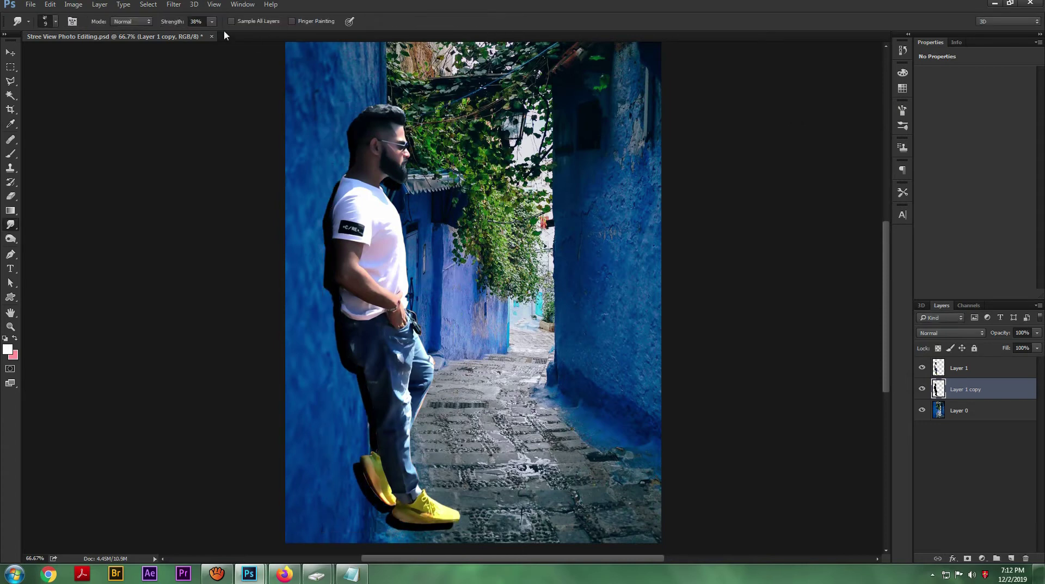
# Soften the black shadow copy with Motion Blur at a 53° angle and lower its layer opacity.
pyautogui.click(174, 4)
pyautogui.moveTo(288, 114)
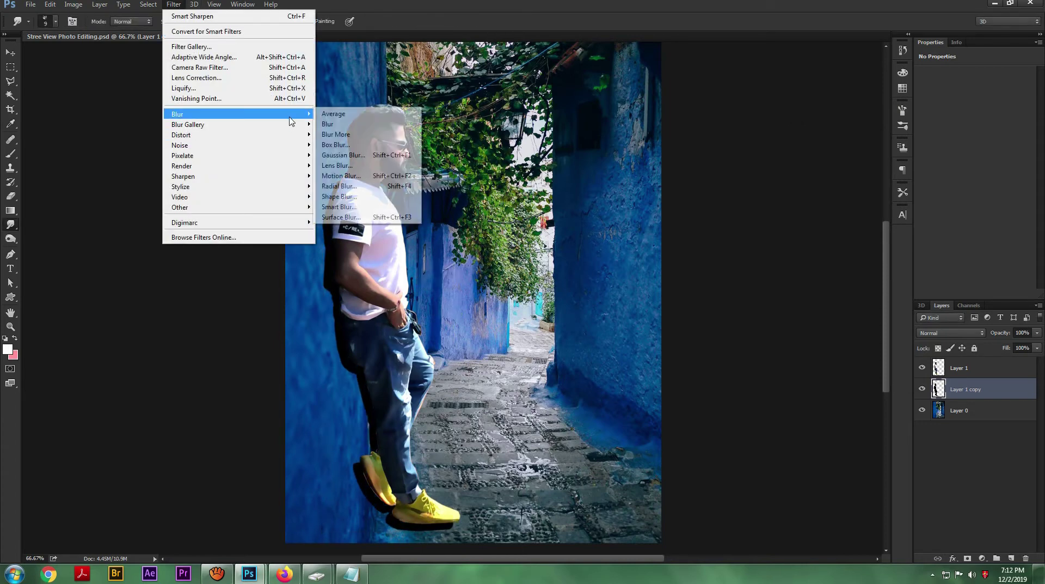
pyautogui.click(341, 176)
pyautogui.moveTo(870, 283); pyautogui.dragTo(867, 275)
pyautogui.moveTo(787, 324); pyautogui.dragTo(791, 329)
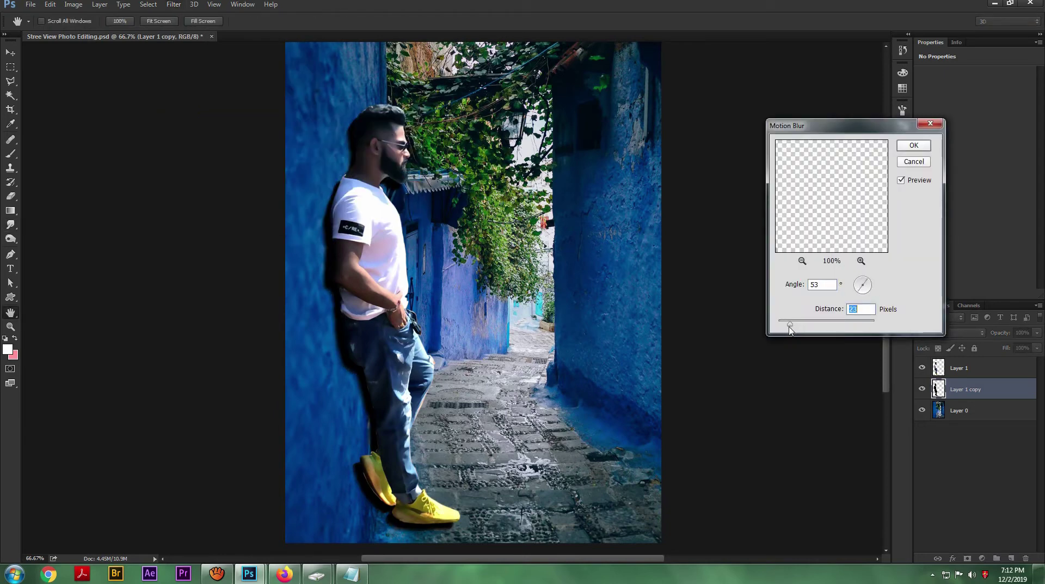
pyautogui.moveTo(793, 326); pyautogui.dragTo(798, 326)
pyautogui.click(910, 147)
pyautogui.moveTo(1000, 334); pyautogui.dragTo(988, 338)
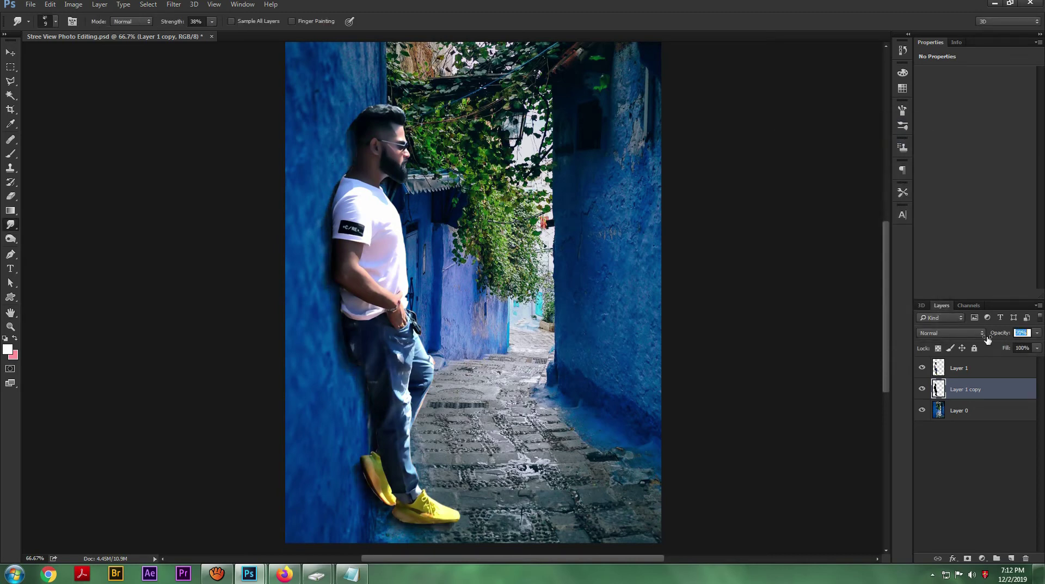
pyautogui.click(975, 368)
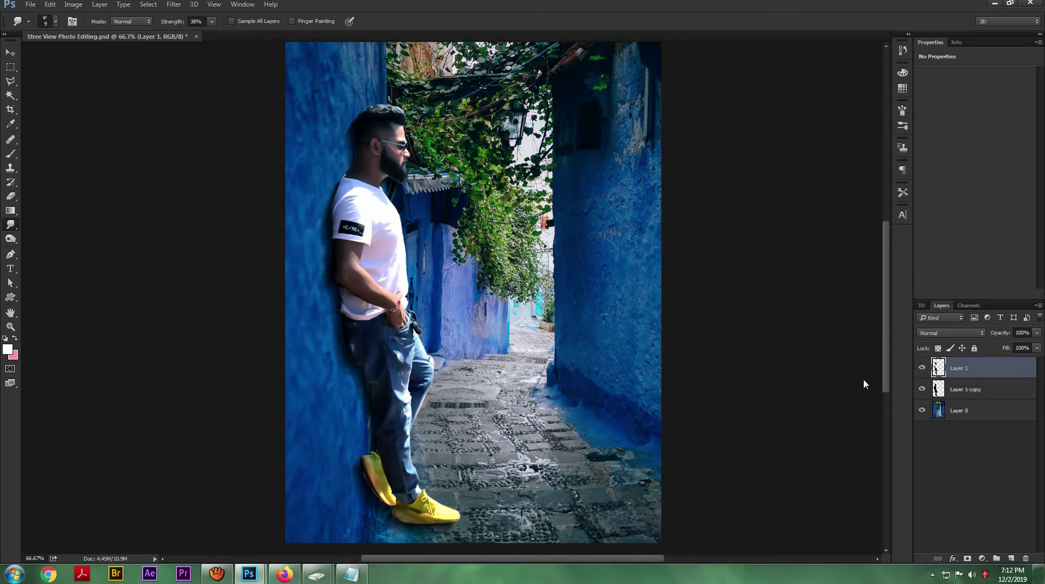
pyautogui.hotkey('ctrl', '1')
pyautogui.press('o')
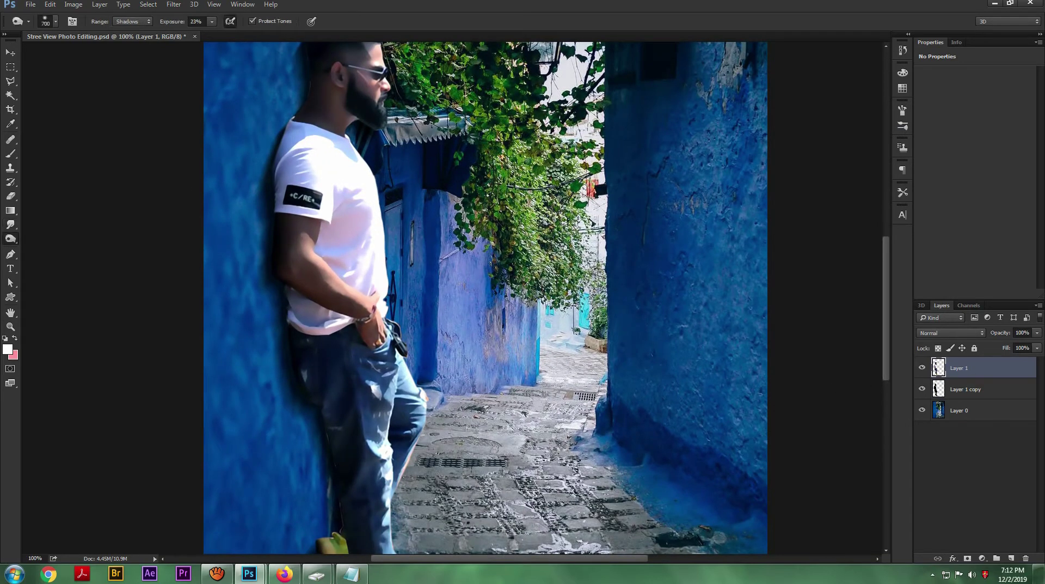
pyautogui.press(']')
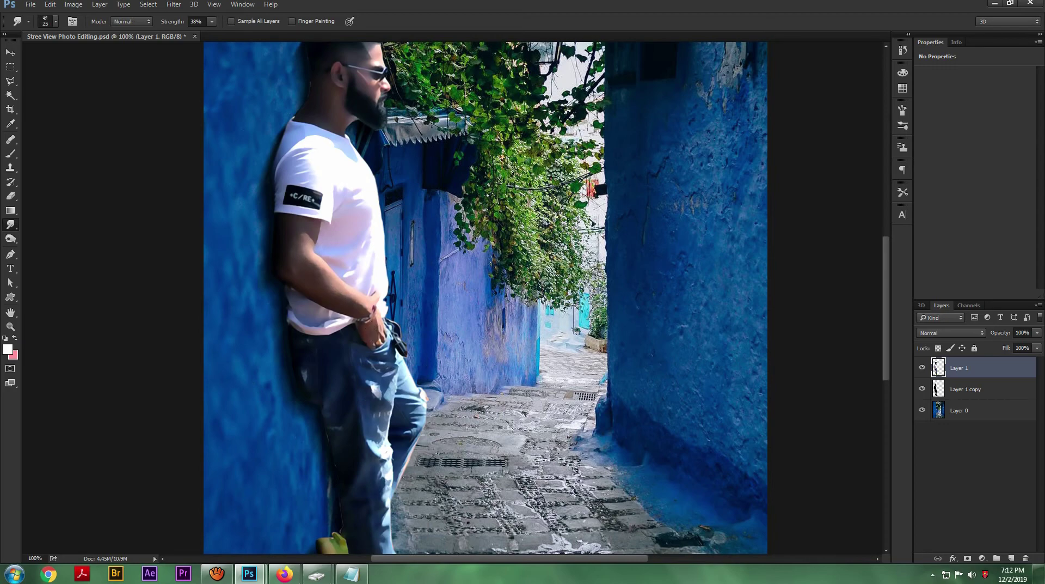
pyautogui.hotkey('ctrl', '-')
pyautogui.hotkey('ctrl', '-')
pyautogui.hotkey('ctrl', '-')
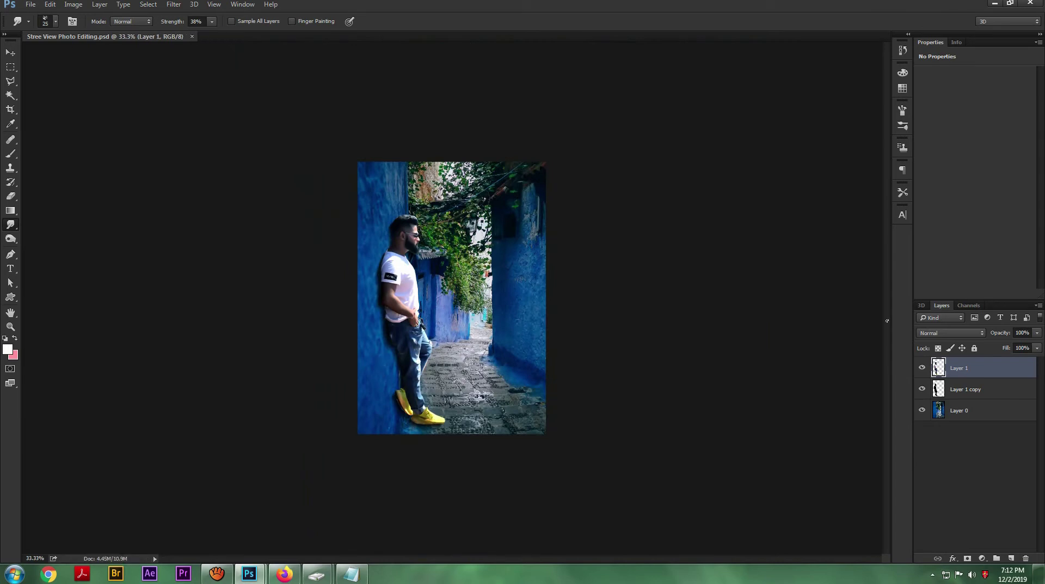
# Create a new layer directly above Layer 0 and set the Gradient tool to a radial white-to-transparent gradient.
pyautogui.click(966, 411)
pyautogui.hotkey('ctrl', 'shift', 'n')
pyautogui.press('Return')
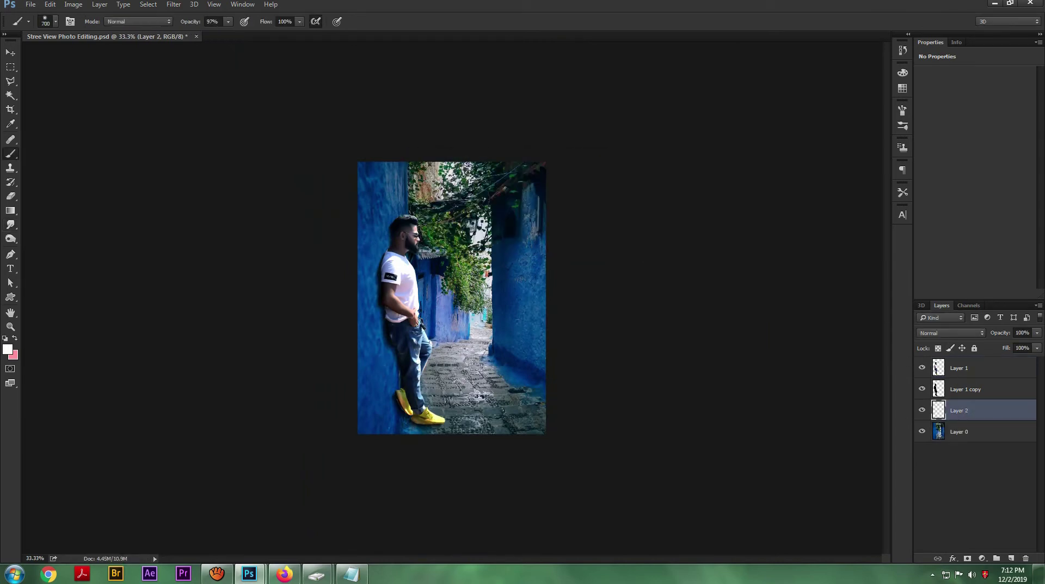
pyautogui.click(10, 210)
pyautogui.click(115, 21)
pyautogui.click(102, 23)
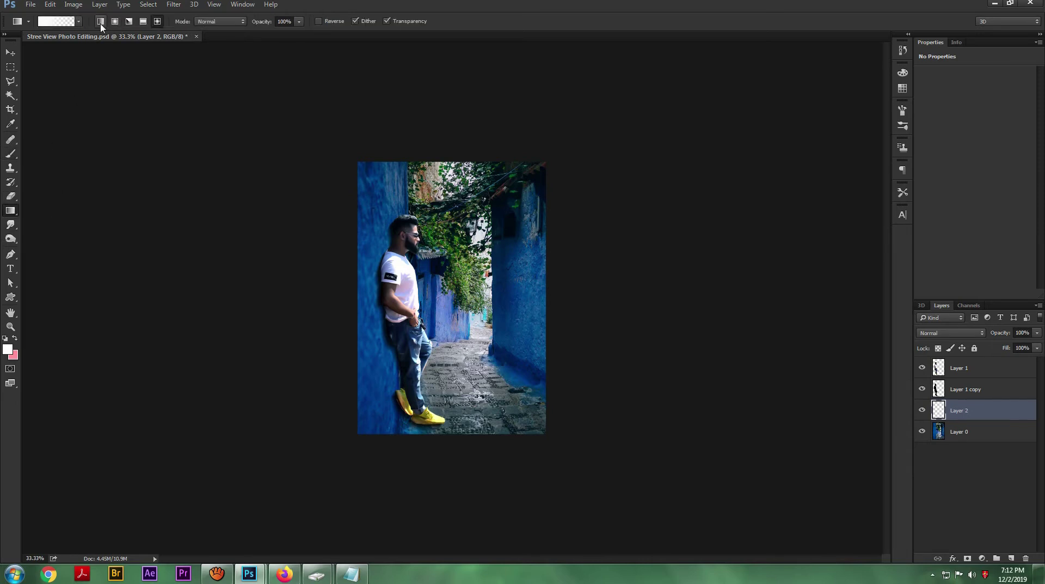
pyautogui.click(115, 21)
pyautogui.moveTo(532, 134); pyautogui.dragTo(432, 320)
pyautogui.hotkey('ctrl', 'z')
pyautogui.moveTo(466, 154); pyautogui.dragTo(434, 302)
pyautogui.hotkey('ctrl', 'z')
pyautogui.moveTo(523, 160); pyautogui.dragTo(460, 299)
pyautogui.hotkey('ctrl', 'z')
pyautogui.moveTo(491, 152); pyautogui.dragTo(443, 309)
pyautogui.hotkey('ctrl', 'z')
# Add a white radial light glow from the image's upper-right corner at 64% layer opacity and soften it with the Eraser.
pyautogui.moveTo(525, 134); pyautogui.dragTo(427, 323)
pyautogui.moveTo(994, 340); pyautogui.dragTo(978, 344)
pyautogui.hotkey('ctrl', '+')
pyautogui.press('e')
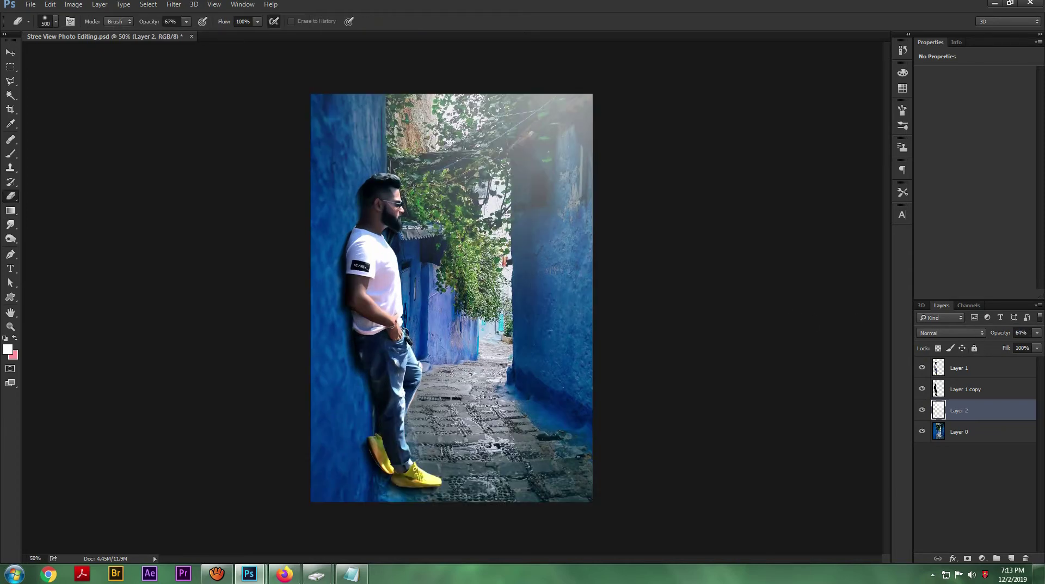
pyautogui.click(499, 244)
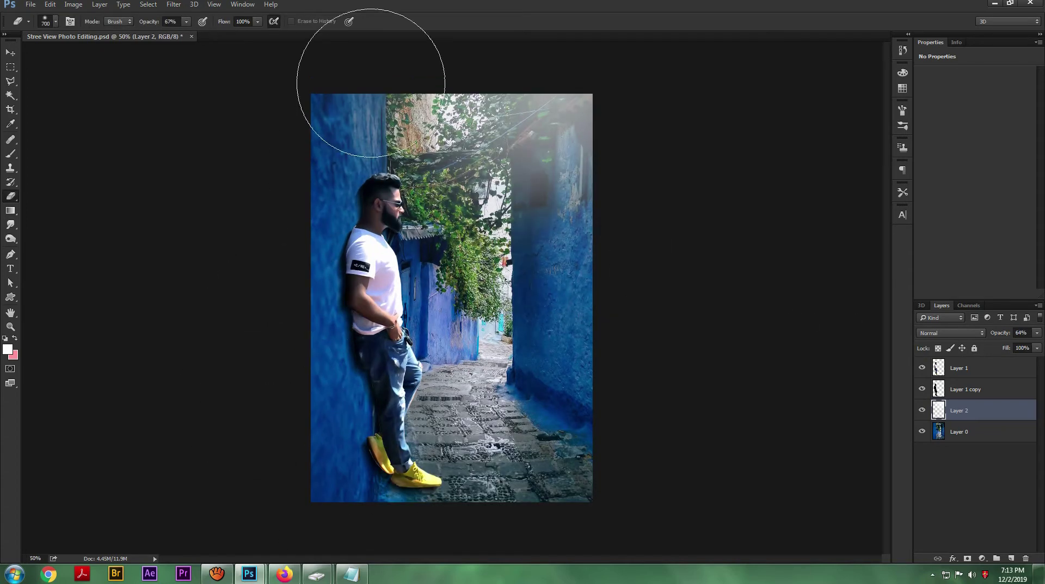
# Compare the scene with Layer 0, Layer 1 and the glow on Layer 2 hidden and shown.
pyautogui.click(948, 438)
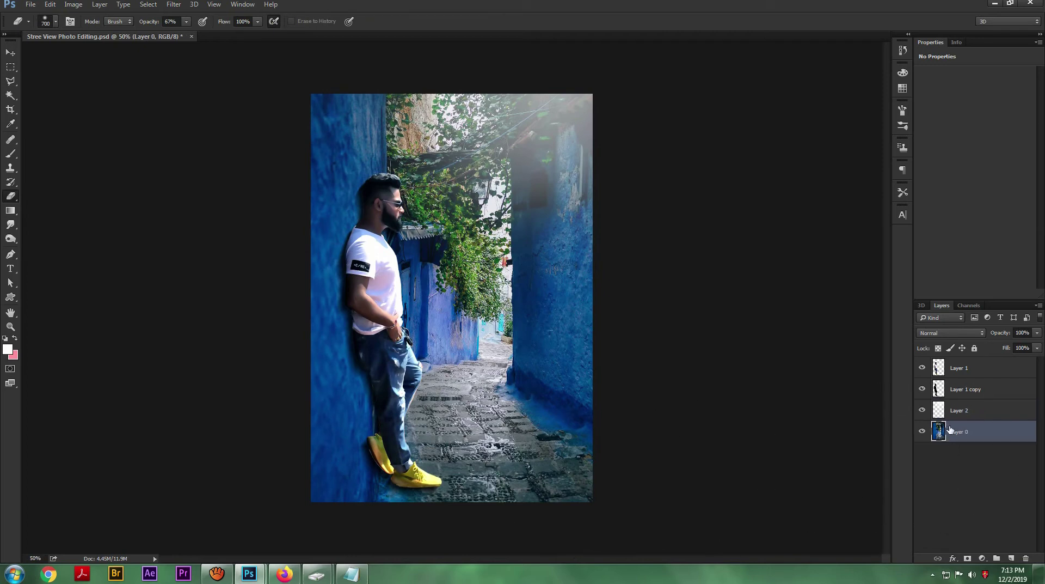
pyautogui.hotkey('ctrl', '-')
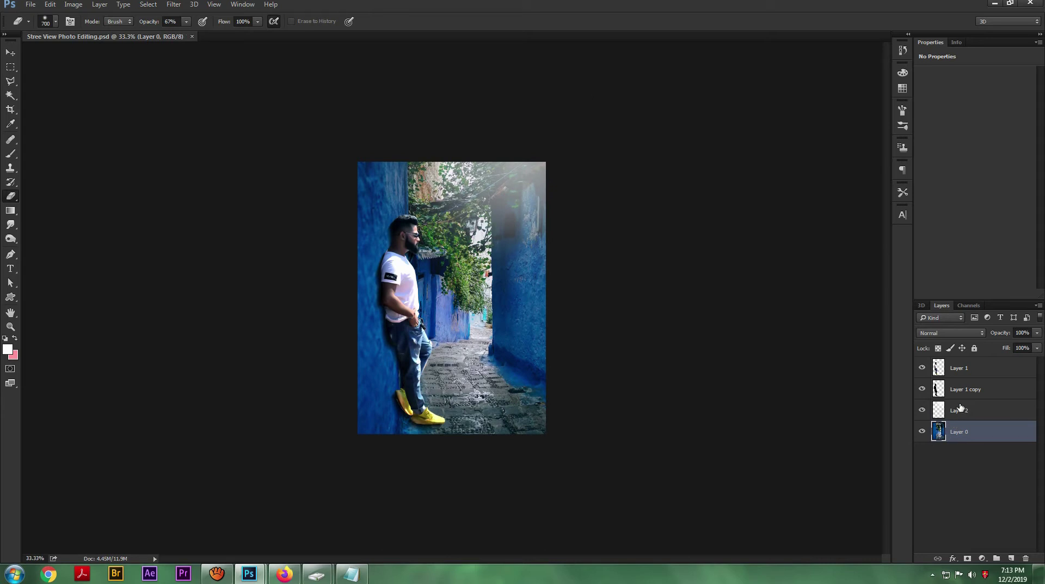
pyautogui.click(921, 433)
pyautogui.click(922, 435)
pyautogui.click(923, 368)
pyautogui.click(924, 409)
pyautogui.click(923, 413)
pyautogui.click(923, 415)
pyautogui.click(922, 414)
# Create a new layer above Layer 2 and sample a dark blue from the image as the Brush color.
pyautogui.click(962, 405)
pyautogui.hotkey('ctrl', 'shift', 'n')
pyautogui.press('Return')
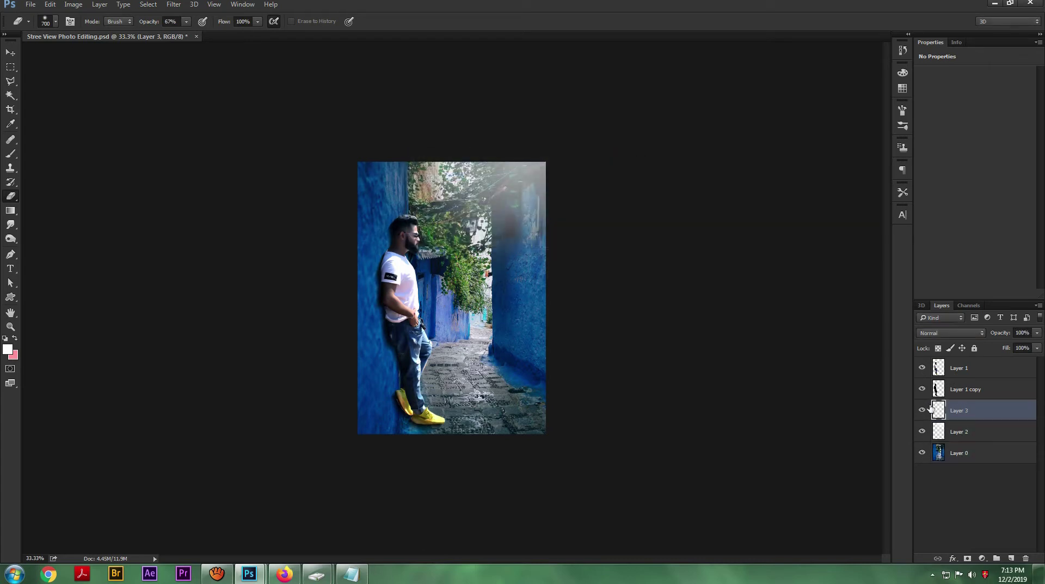
pyautogui.press(']')
pyautogui.press('i')
pyautogui.click(474, 275)
pyautogui.press('e')
pyautogui.press('b')
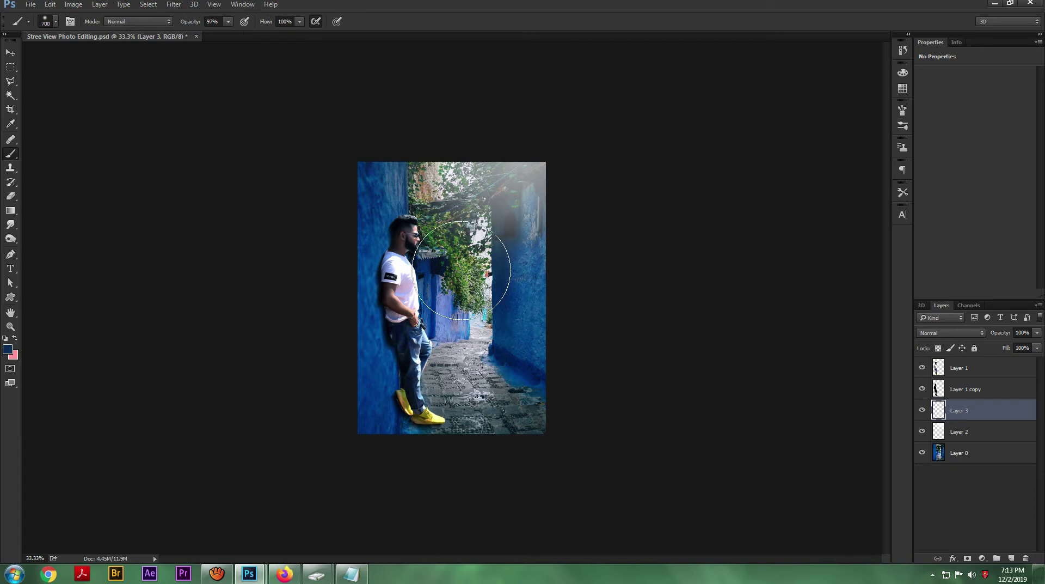
pyautogui.moveTo(459, 271); pyautogui.dragTo(469, 322)
pyautogui.hotkey('ctrl', 'z')
pyautogui.hotkey('ctrl', 'z')
pyautogui.hotkey('ctrl', 'z')
pyautogui.hotkey('ctrl', 'z')
pyautogui.moveTo(458, 367)
pyautogui.mouseDown()
pyautogui.moveTo(460, 382)
pyautogui.moveTo(477, 386)
pyautogui.moveTo(464, 301)
pyautogui.mouseUp()
pyautogui.hotkey('ctrl', 'z')
# Paint dark blue around the image's edges on Layer 3 with a 700 px brush and set the layer to Soft Light.
pyautogui.click(445, 171)
pyautogui.click(430, 180)
pyautogui.moveTo(333, 267); pyautogui.dragTo(343, 311)
pyautogui.moveTo(352, 424); pyautogui.dragTo(341, 338)
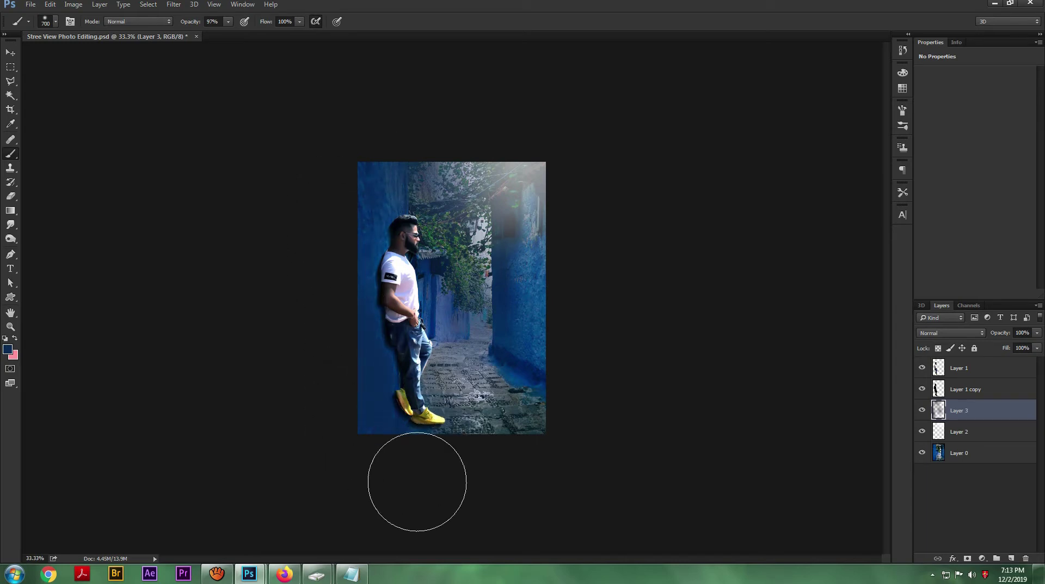
pyautogui.click(942, 333)
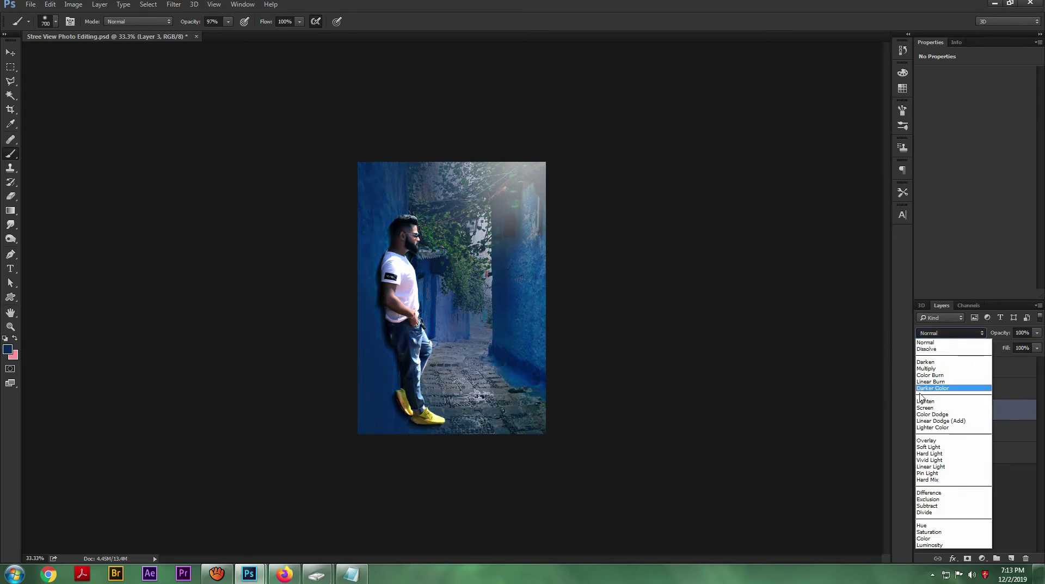
pyautogui.click(926, 440)
pyautogui.click(942, 332)
pyautogui.click(926, 445)
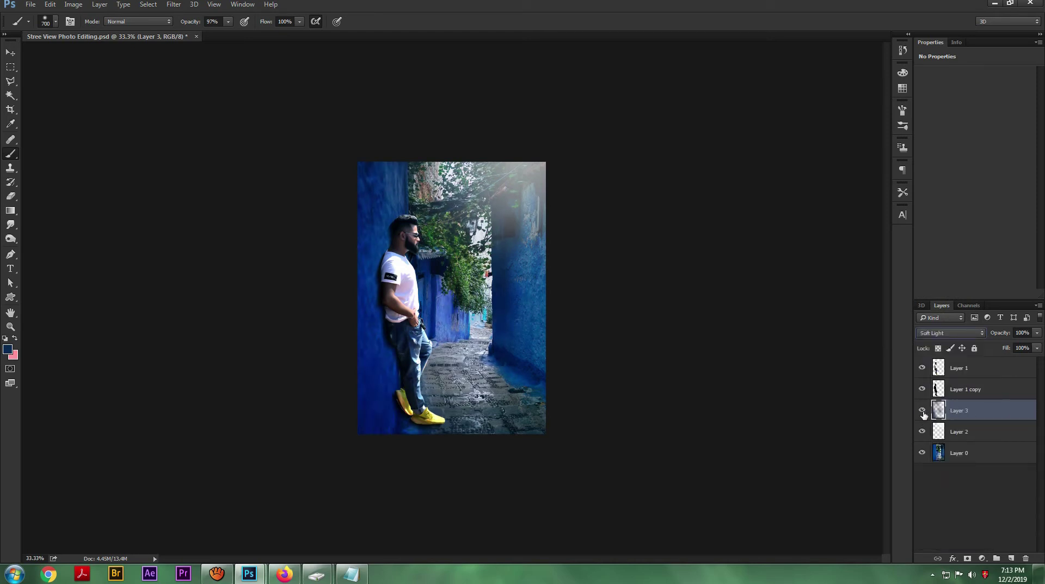
# Compare the image with and without Layer 3 and Layer 2, and save the document.
pyautogui.click(923, 411)
pyautogui.click(922, 411)
pyautogui.hotkey('ctrl', 's')
pyautogui.click(922, 410)
pyautogui.click(923, 410)
pyautogui.click(922, 431)
pyautogui.click(923, 431)
# Select Layer 1 and set the Smudge tool to the 150 px textured brush tip, reduced to 15 px, at 62% strength.
pyautogui.hotkey('ctrl', '+')
pyautogui.hotkey('ctrl', '+')
pyautogui.click(964, 367)
pyautogui.press('r')
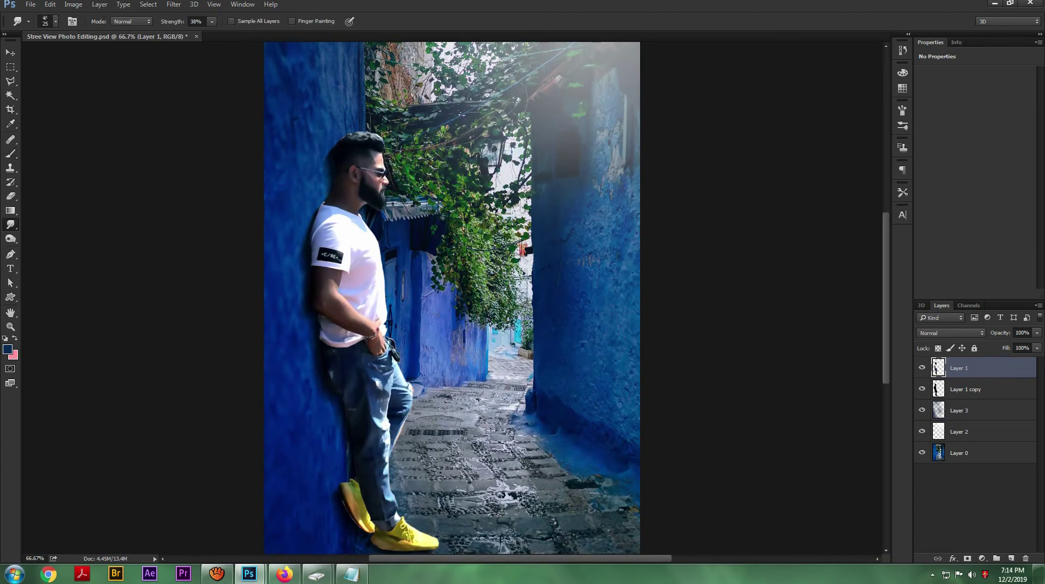
pyautogui.hotkey('ctrl', '+')
pyautogui.rightClick(406, 197)
pyautogui.moveTo(770, 440); pyautogui.dragTo(770, 481)
pyautogui.click(524, 456)
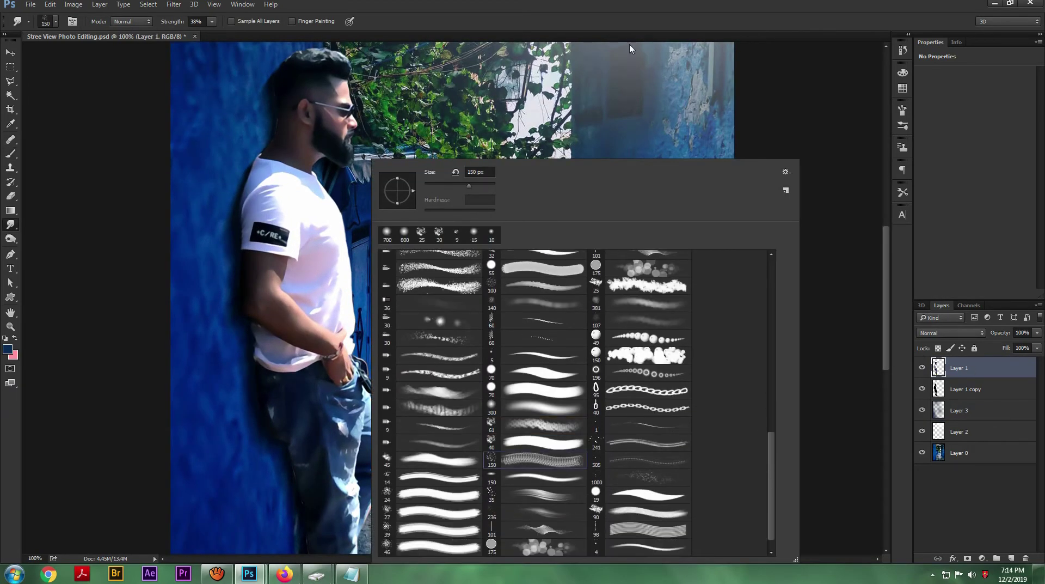
pyautogui.click(633, 22)
pyautogui.hotkey('ctrl', '+')
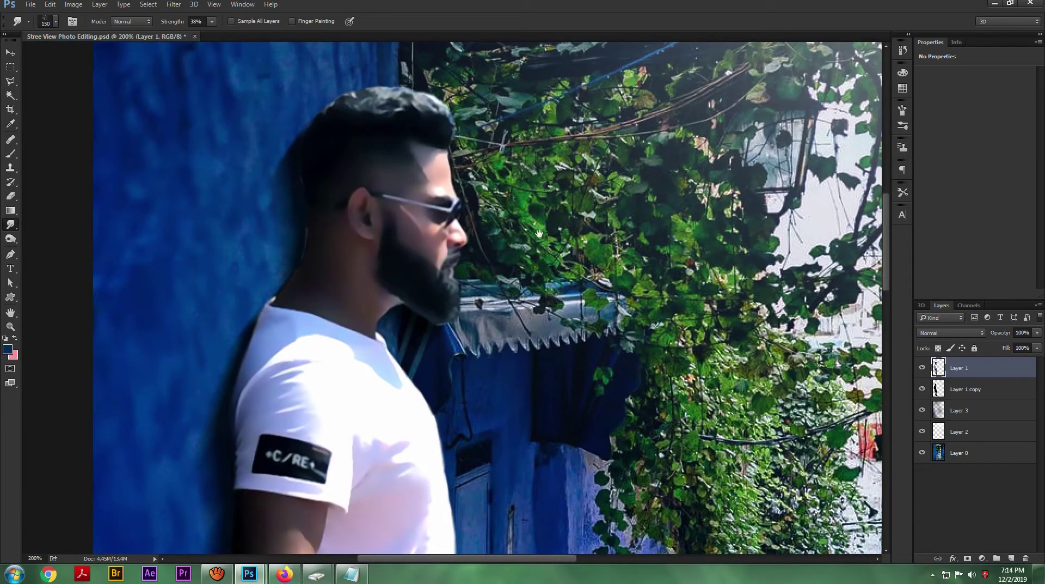
pyautogui.press('[')
pyautogui.moveTo(173, 21); pyautogui.dragTo(188, 21)
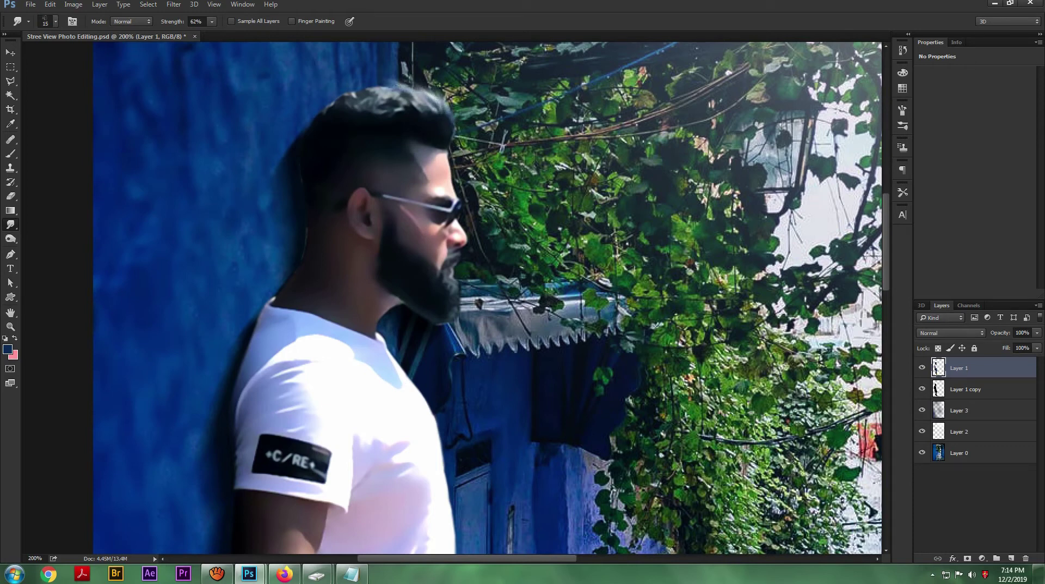
# Smudge the man's hair along the top of his head into a softer, raised shape at 66% strength.
pyautogui.moveTo(396, 96)
pyautogui.mouseDown()
pyautogui.moveTo(365, 86)
pyautogui.moveTo(337, 101)
pyautogui.mouseUp()
pyautogui.press(']')
pyautogui.moveTo(169, 22); pyautogui.dragTo(173, 21)
pyautogui.moveTo(422, 101); pyautogui.dragTo(330, 106)
pyautogui.press('[')
pyautogui.moveTo(406, 112)
pyautogui.mouseDown()
pyautogui.moveTo(521, 146)
pyautogui.moveTo(482, 123)
pyautogui.mouseUp()
# Smudge the hair's outer edge upward into a fuller quiff, hiding the background Layer 0 temporarily to judge the outline.
pyautogui.click(922, 452)
pyautogui.press(']')
pyautogui.moveTo(433, 167); pyautogui.dragTo(418, 137)
pyautogui.click(923, 452)
pyautogui.moveTo(505, 126); pyautogui.dragTo(463, 112)
pyautogui.moveTo(522, 144); pyautogui.dragTo(488, 125)
pyautogui.moveTo(541, 159); pyautogui.dragTo(523, 106)
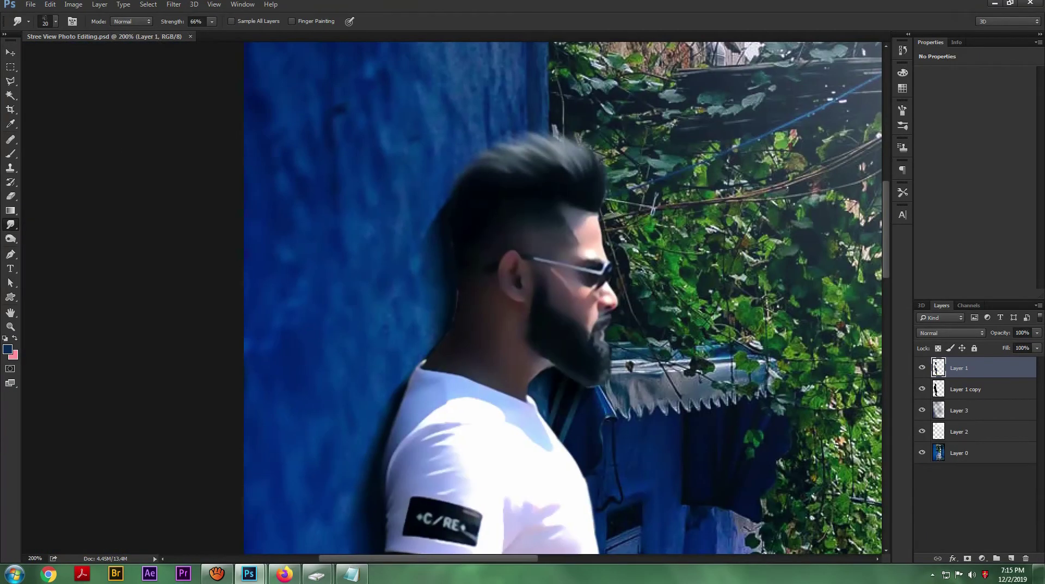
# Refine the man's hair with the Smudge tool at 56% strength and a 30 px brush, and save the document.
pyautogui.hotkey('ctrl', '+')
pyautogui.press(']')
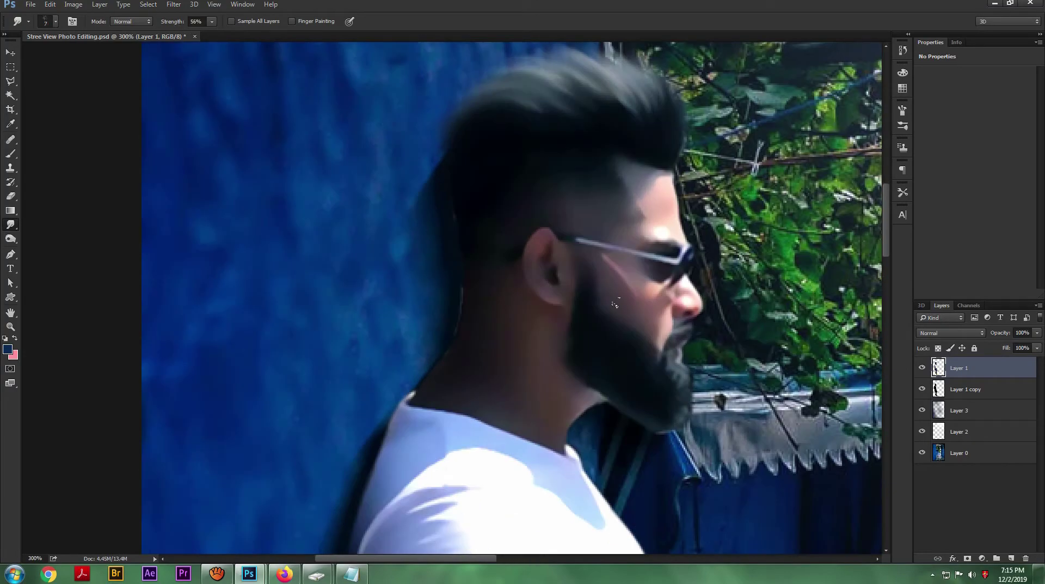
pyautogui.hotkey('ctrl', '0')
pyautogui.hotkey('ctrl', '1')
pyautogui.press(']')
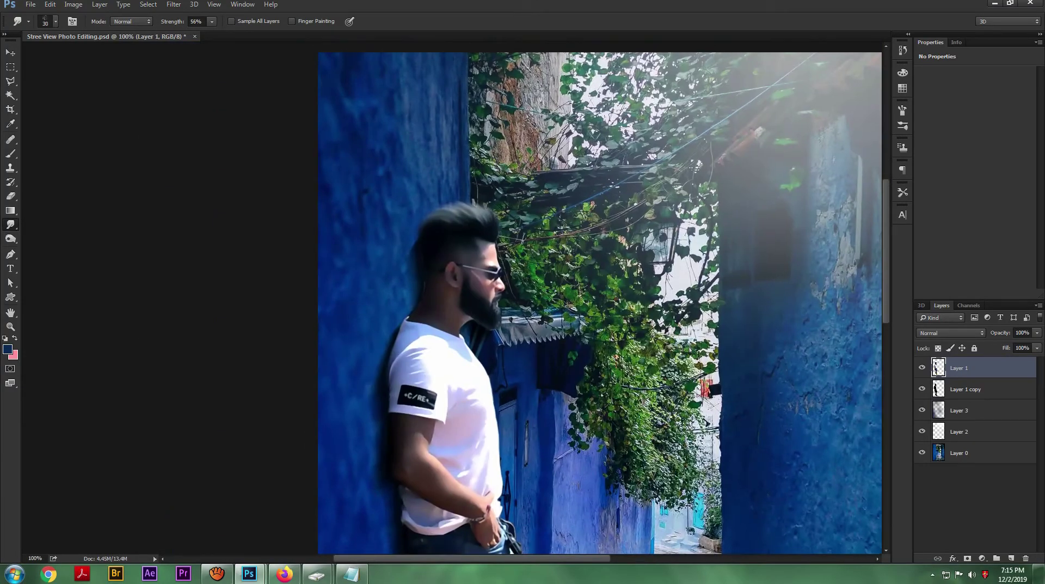
pyautogui.moveTo(482, 216); pyautogui.dragTo(461, 204)
pyautogui.hotkey('ctrl', '-')
pyautogui.hotkey('ctrl', '-')
pyautogui.hotkey('ctrl', '-')
pyautogui.hotkey('ctrl', 's')
# Set the Smudge tool to the 61 px textured brush tip, reduced to 30 px, at 14% strength.
pyautogui.hotkey('ctrl', '+')
pyautogui.hotkey('ctrl', '+')
pyautogui.hotkey('ctrl', '+')
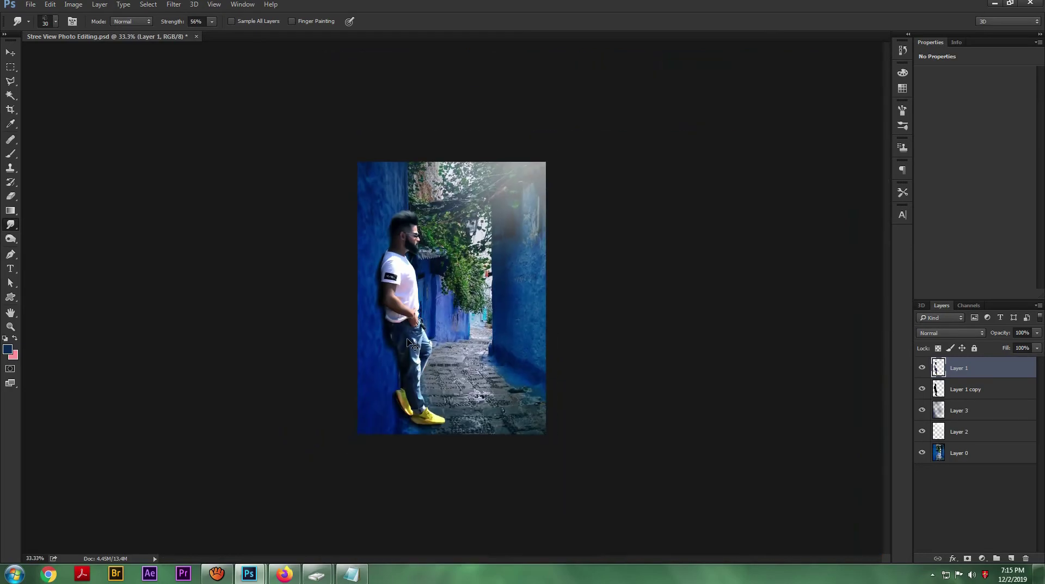
pyautogui.moveTo(353, 291); pyautogui.dragTo(426, 275)
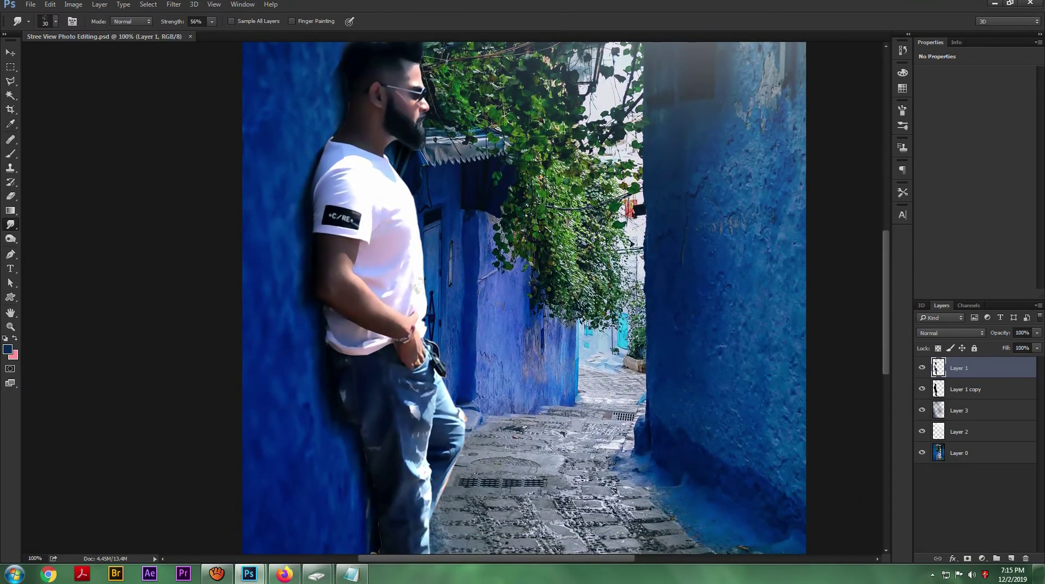
pyautogui.scroll(2, 395, 237)
pyautogui.rightClick(451, 159)
pyautogui.press(']')
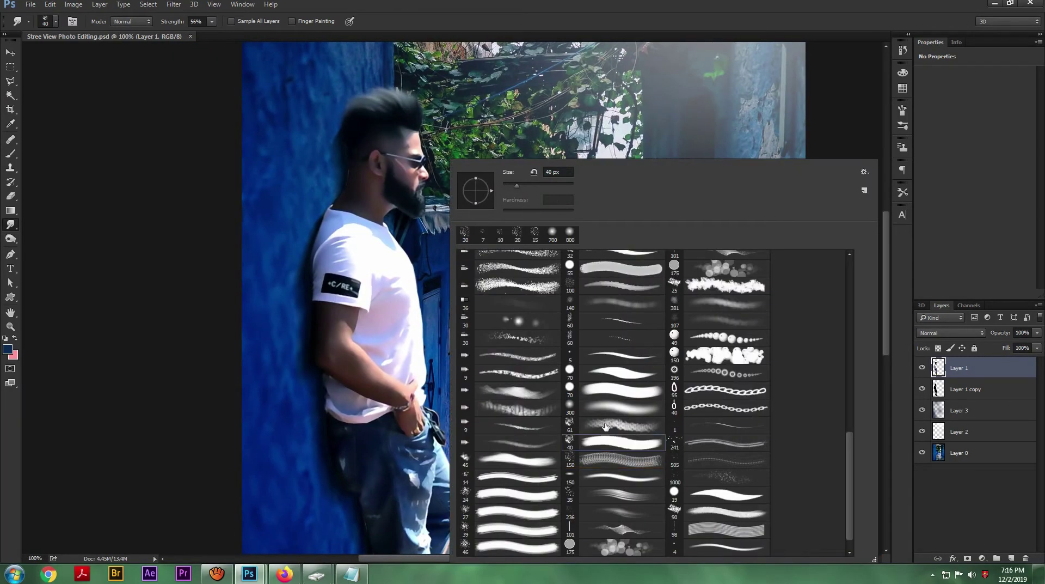
pyautogui.click(629, 21)
pyautogui.rightClick(666, 213)
pyautogui.click(774, 429)
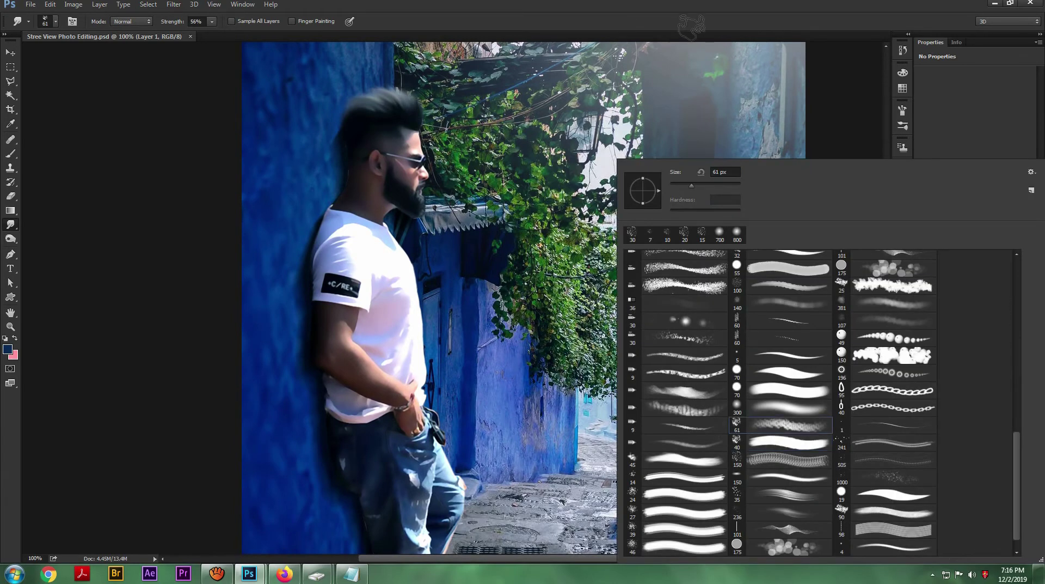
pyautogui.click(692, 27)
pyautogui.press('[')
pyautogui.press('[')
pyautogui.moveTo(160, 25); pyautogui.dragTo(155, 28)
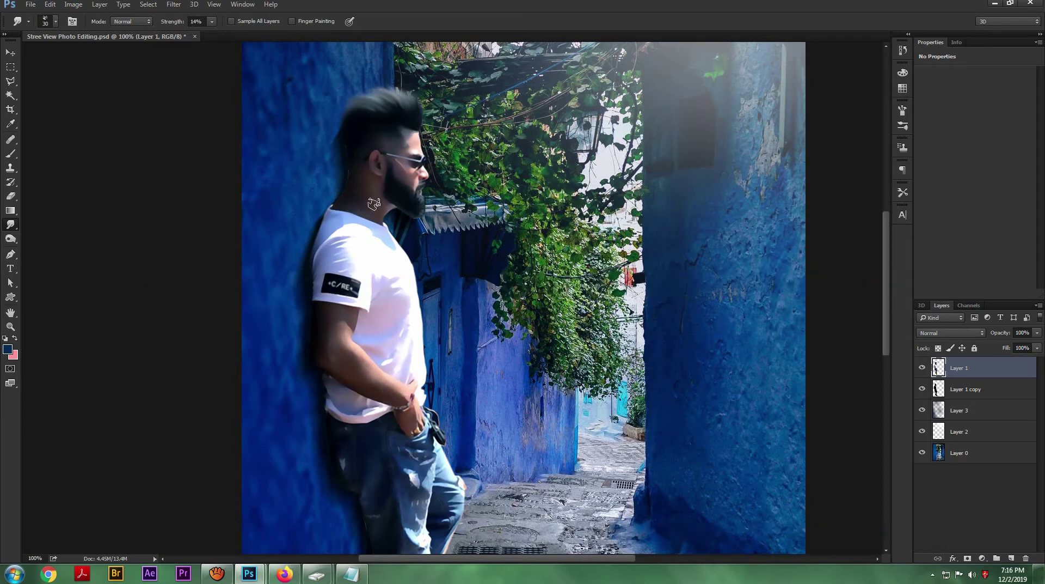
# Brighten the highlights on the man's jeans using the Dodge tool with a 60 px brush, Highlights range and 21% exposure.
pyautogui.click(10, 238)
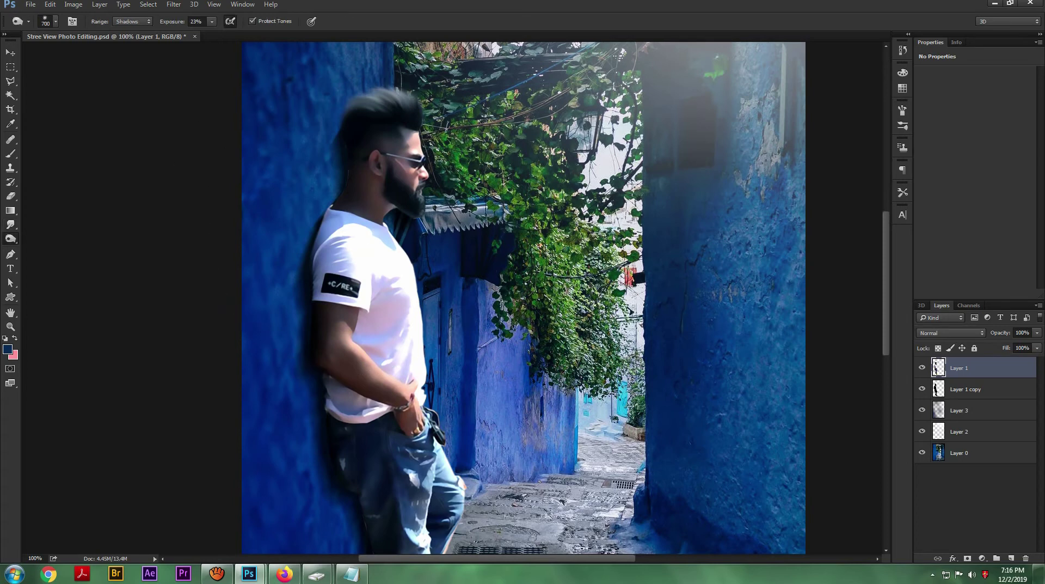
pyautogui.moveTo(16, 243); pyautogui.dragTo(54, 240)
pyautogui.moveTo(442, 462); pyautogui.dragTo(478, 206)
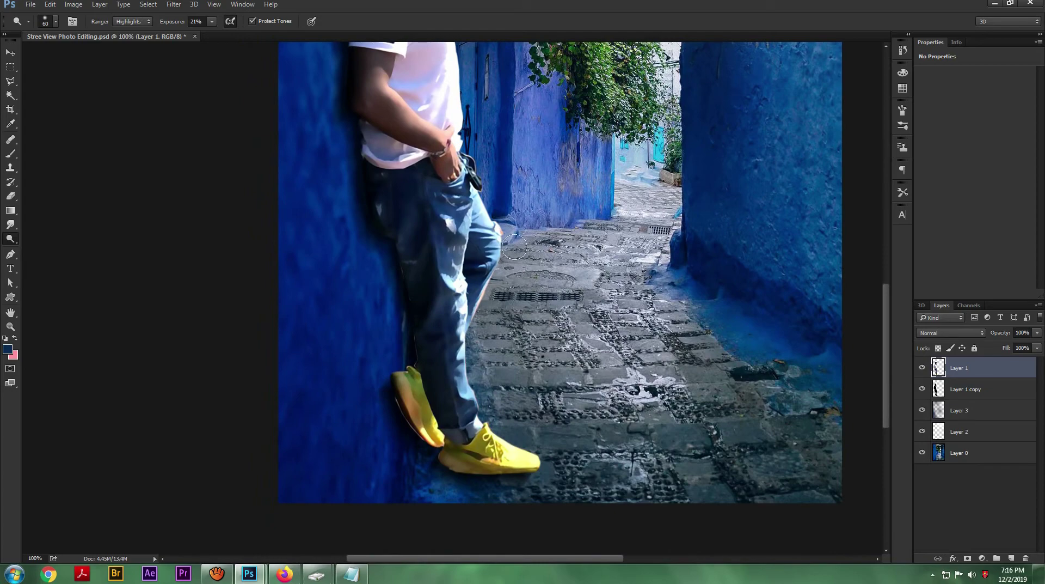
pyautogui.moveTo(432, 156); pyautogui.dragTo(469, 325)
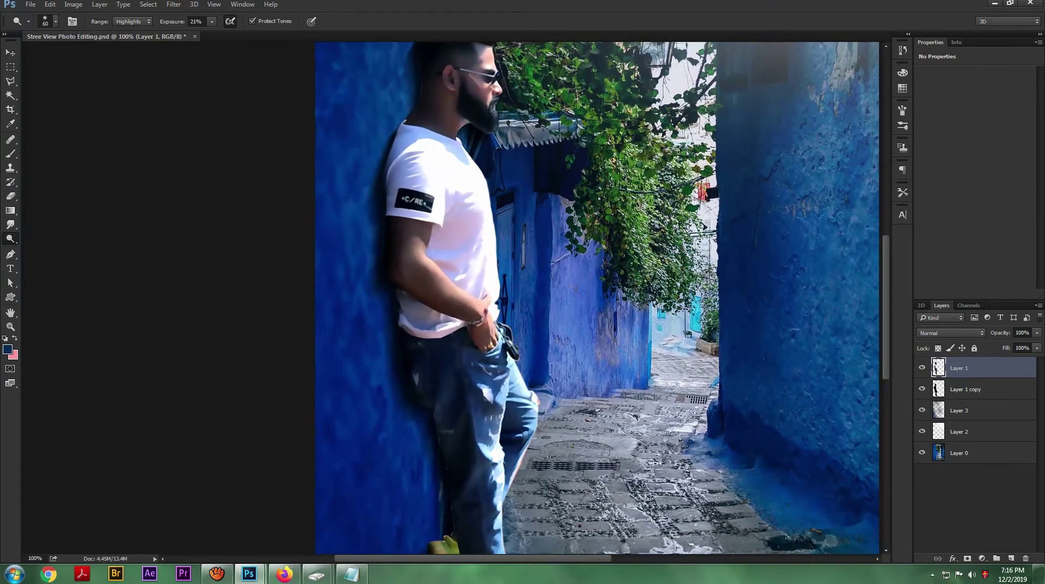
pyautogui.moveTo(472, 183); pyautogui.dragTo(478, 295)
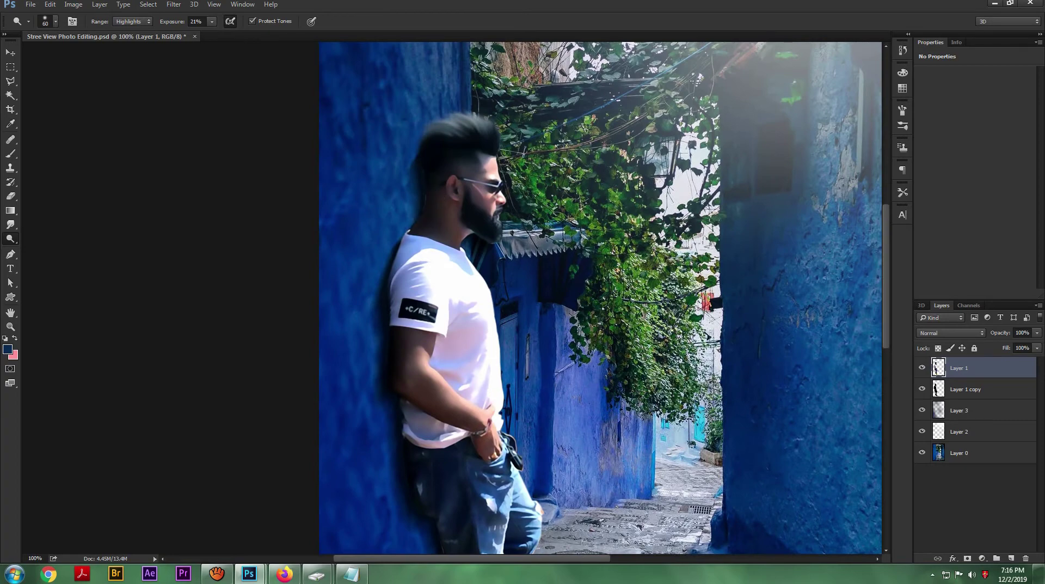
# Dodge the highlights on the man's face with a 40 px brush and review the whole composite.
pyautogui.press('[')
pyautogui.press('[')
pyautogui.scroll(1, 452, 297)
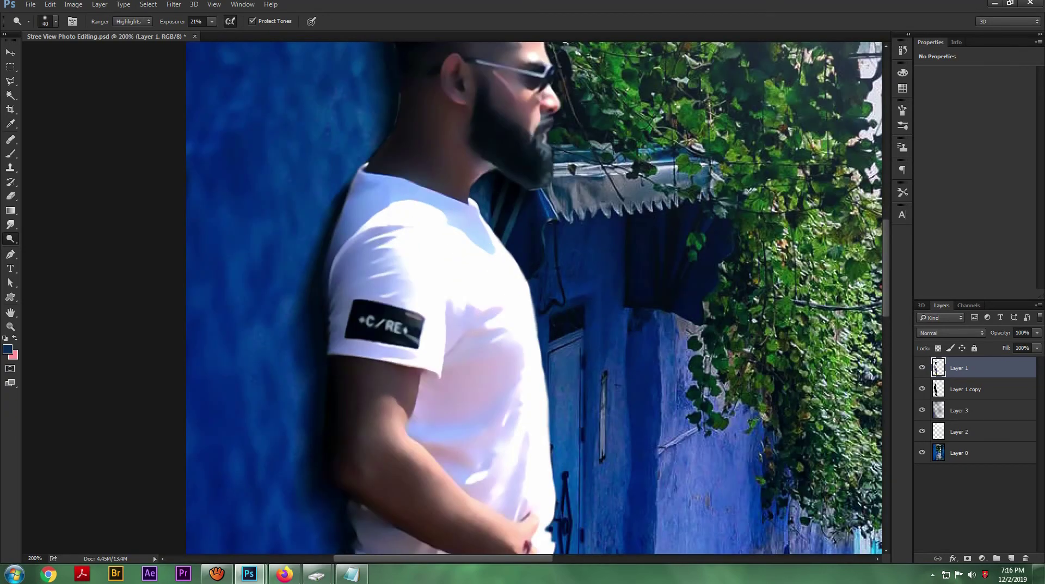
pyautogui.moveTo(468, 91); pyautogui.dragTo(526, 127)
pyautogui.scroll(-2, 602, 235)
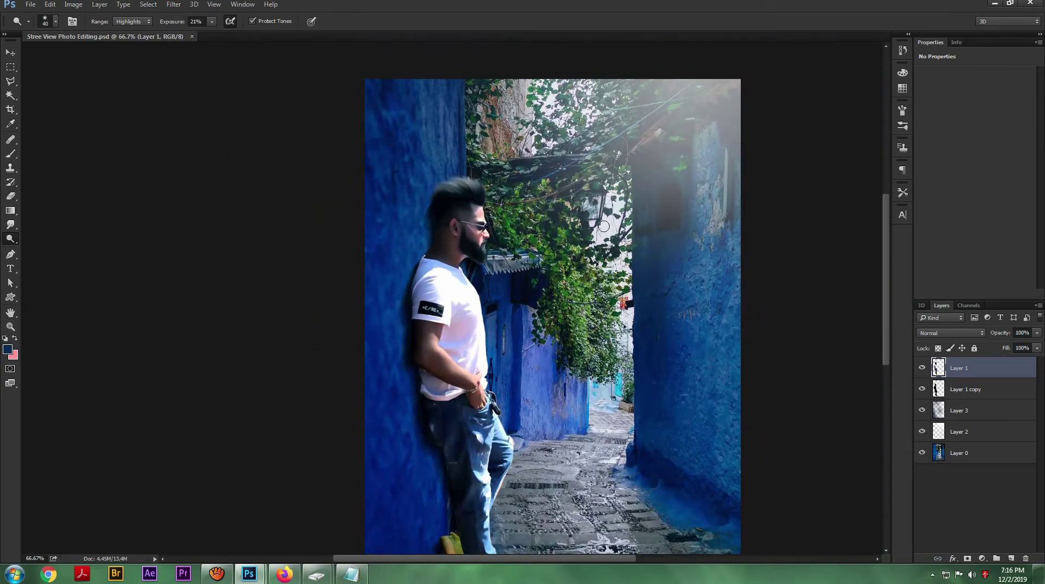
pyautogui.scroll(-2, 604, 225)
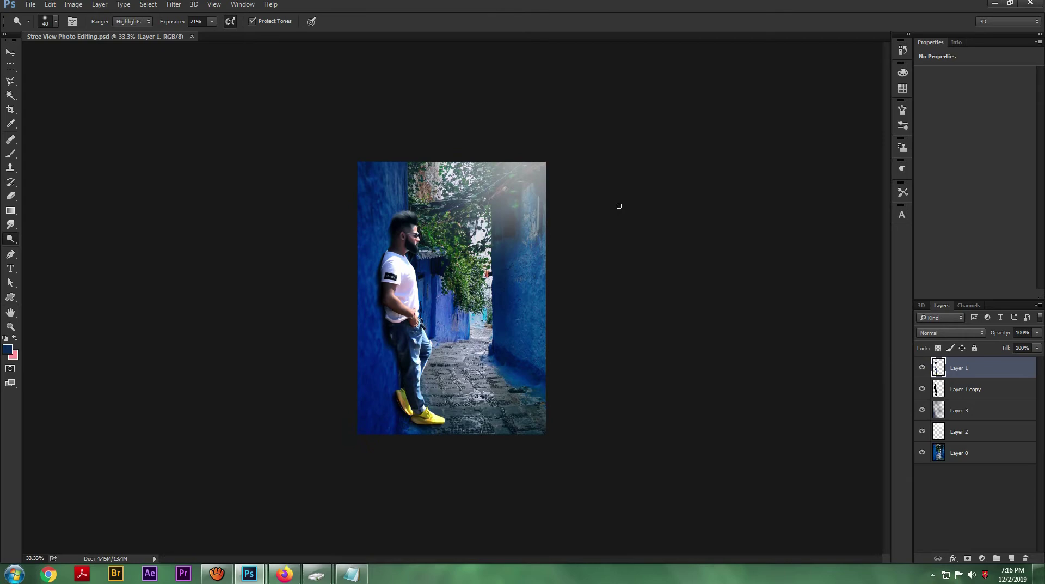
pyautogui.scroll(2, 621, 213)
pyautogui.scroll(-1, 646, 218)
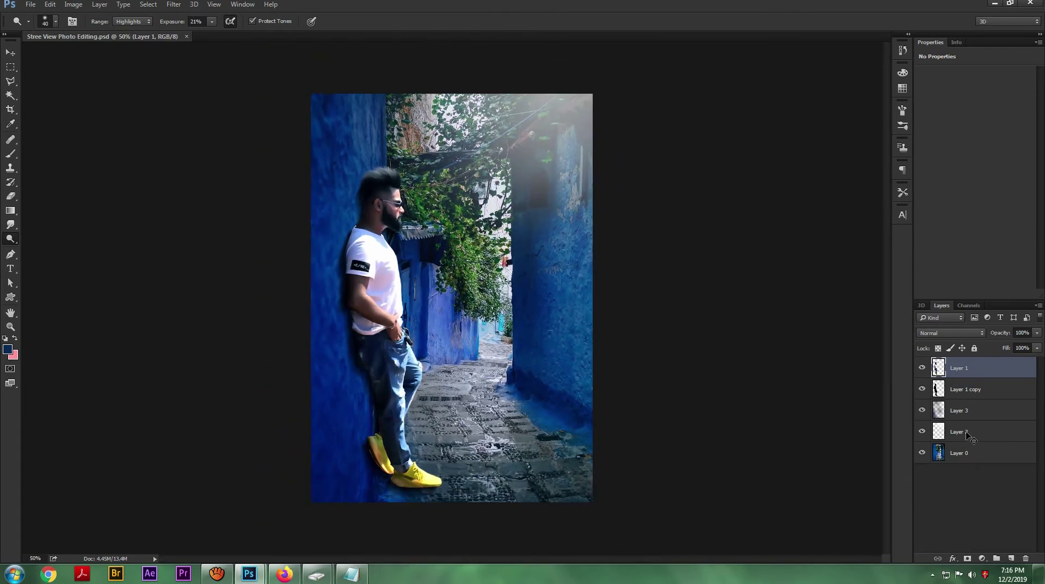
# Compare Layer 1 on and off, then adjust its Color Balance, shifting the midtones toward red and the highlights toward blue.
pyautogui.click(924, 374)
pyautogui.click(924, 373)
pyautogui.click(924, 373)
pyautogui.click(924, 373)
pyautogui.hotkey('ctrl', 'b')
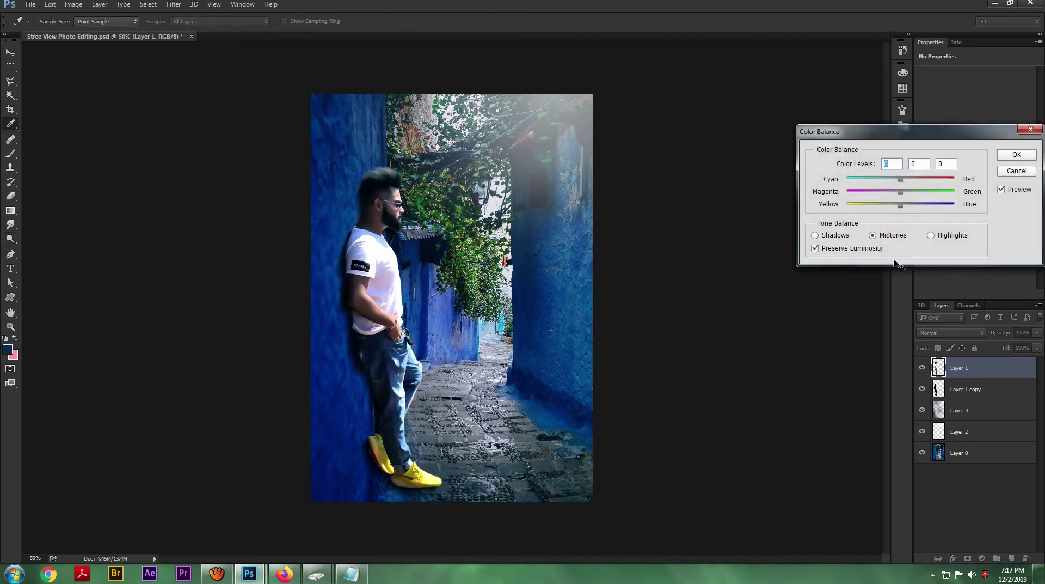
pyautogui.moveTo(902, 180); pyautogui.dragTo(916, 182)
pyautogui.click(886, 208)
pyautogui.click(930, 235)
pyautogui.moveTo(900, 205); pyautogui.dragTo(920, 217)
pyautogui.moveTo(900, 179)
pyautogui.mouseDown()
pyautogui.moveTo(927, 183)
pyautogui.moveTo(871, 187)
pyautogui.moveTo(902, 193)
pyautogui.mouseUp()
pyautogui.press('Return')
pyautogui.press('o')
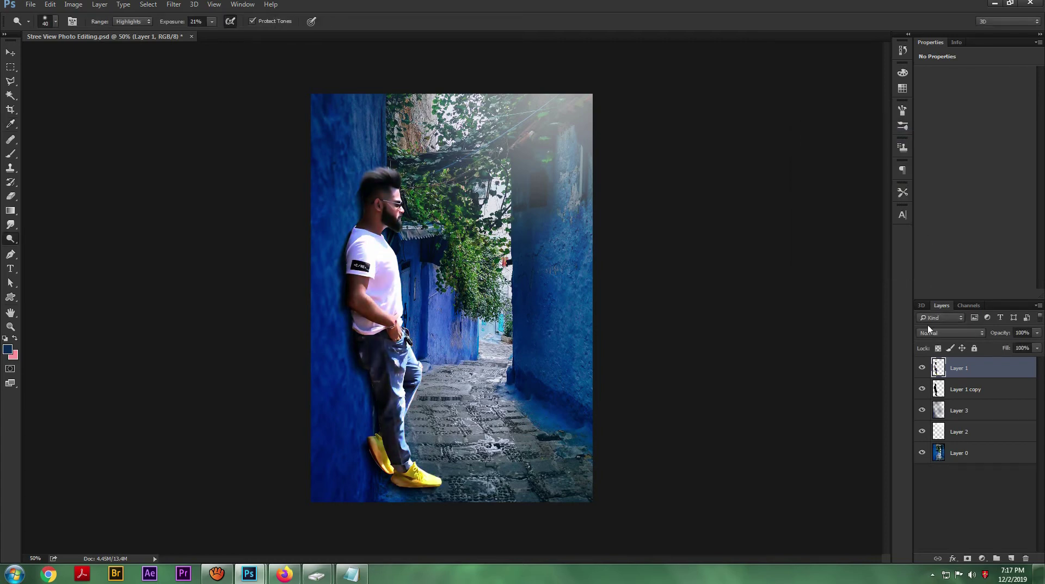
pyautogui.hotkey('ctrl', '-')
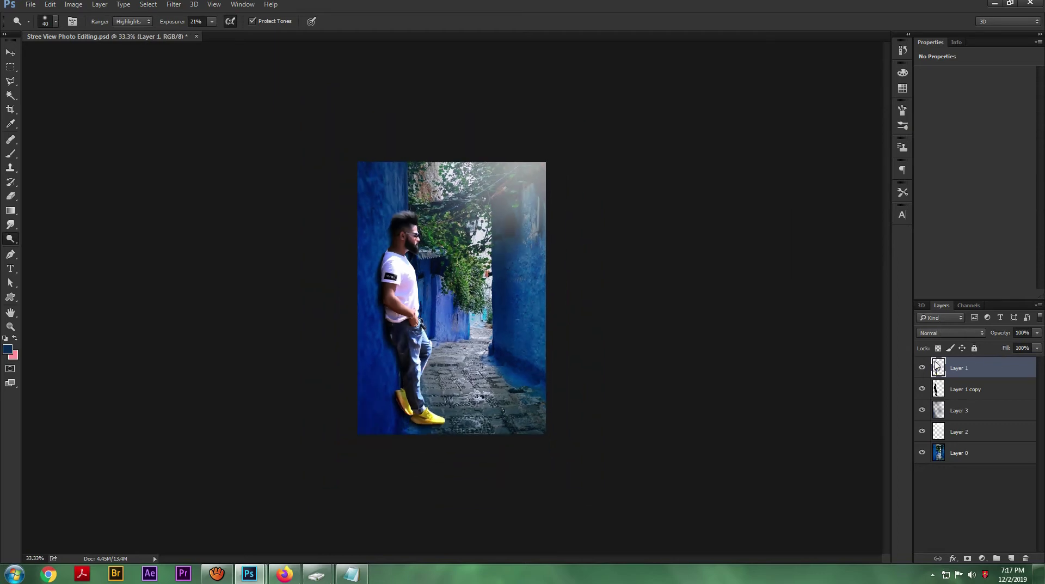
# Duplicate the Layer 0 background and apply a Gaussian Blur with a 6.6 pixel radius to the copy.
pyautogui.click(961, 457)
pyautogui.hotkey('ctrl', 'j')
pyautogui.click(174, 7)
pyautogui.moveTo(299, 113)
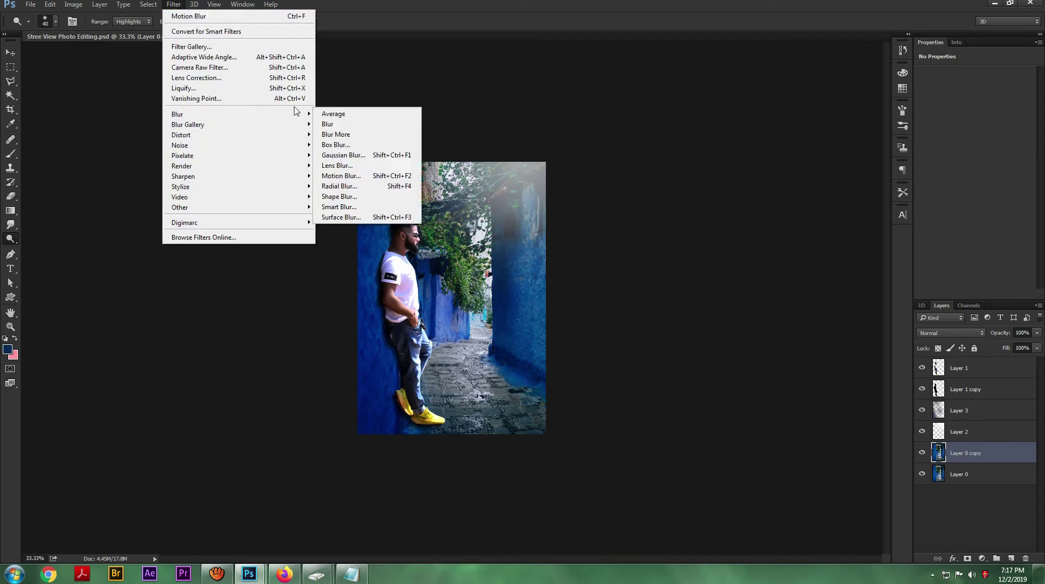
pyautogui.click(338, 155)
pyautogui.moveTo(815, 273); pyautogui.dragTo(835, 274)
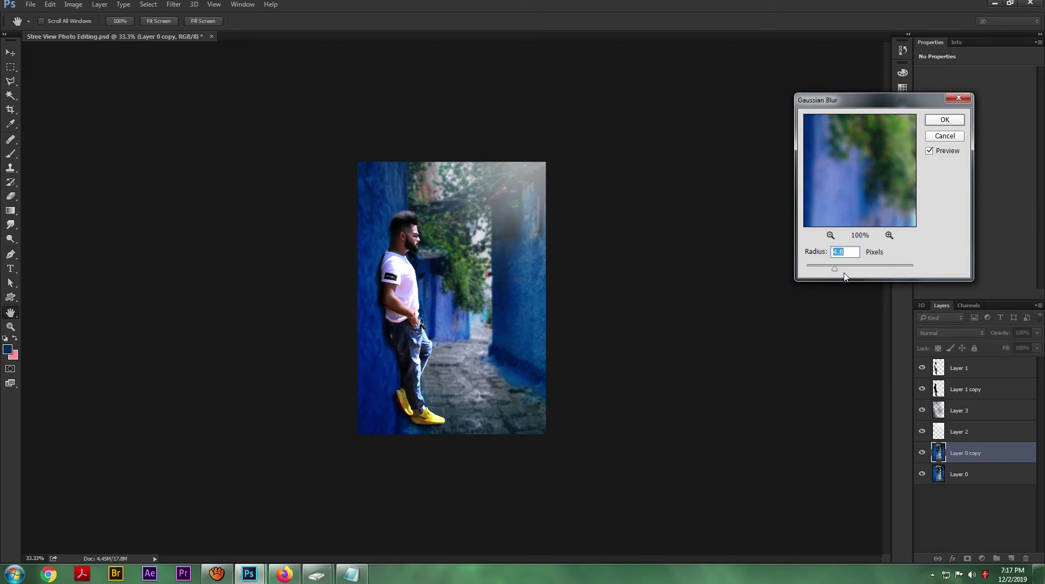
pyautogui.moveTo(845, 274); pyautogui.dragTo(842, 274)
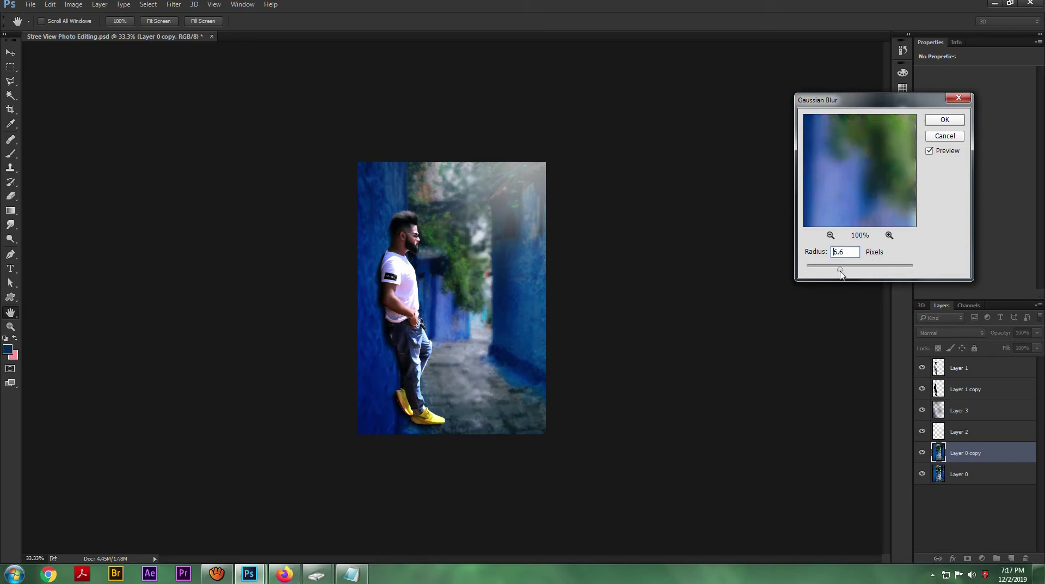
pyautogui.click(930, 121)
# Add a layer mask to the blurred copy and mask out the blur over the alley with a black brush, reduced to 400 px, at 97% opacity.
pyautogui.click(968, 558)
pyautogui.press('b')
pyautogui.click(485, 169)
pyautogui.moveTo(482, 191)
pyautogui.mouseDown()
pyautogui.moveTo(479, 234)
pyautogui.moveTo(522, 137)
pyautogui.moveTo(490, 327)
pyautogui.mouseUp()
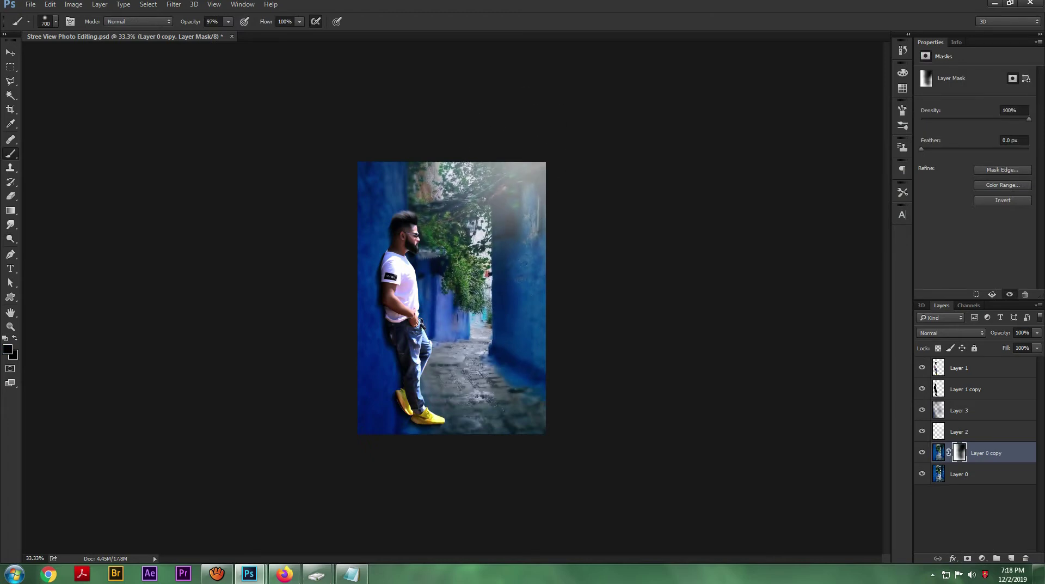
pyautogui.press('[')
pyautogui.press('[')
pyautogui.press('[')
pyautogui.moveTo(424, 218)
pyautogui.mouseDown()
pyautogui.moveTo(368, 184)
pyautogui.moveTo(378, 199)
pyautogui.mouseUp()
pyautogui.moveTo(416, 355); pyautogui.dragTo(449, 428)
pyautogui.moveTo(495, 196)
pyautogui.mouseDown()
pyautogui.moveTo(517, 238)
pyautogui.moveTo(536, 419)
pyautogui.mouseUp()
pyautogui.click(987, 373)
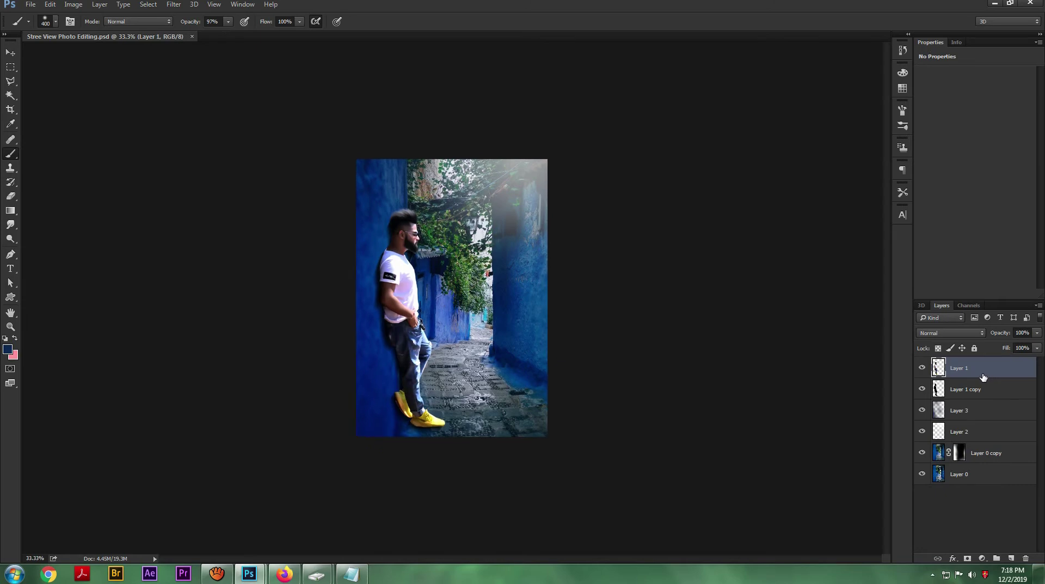
pyautogui.hotkey('ctrl', '+')
pyautogui.hotkey('ctrl', '-')
pyautogui.hotkey('ctrl', '-')
pyautogui.hotkey('ctrl', '+')
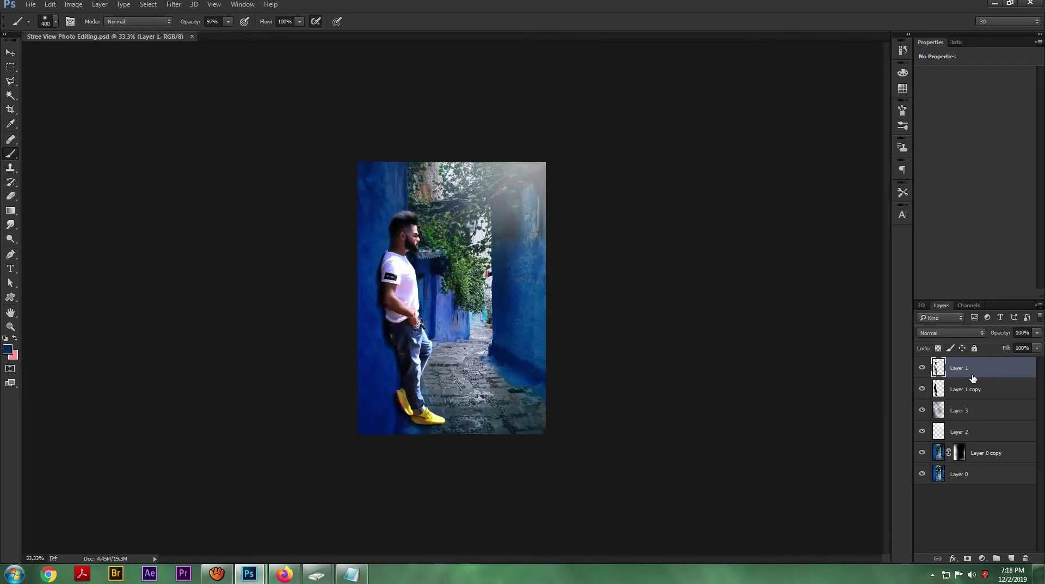
# Switch to Firefox and search Google Images for "sunlight png" in a new tab, narrowed to the picsart results.
pyautogui.click(285, 578)
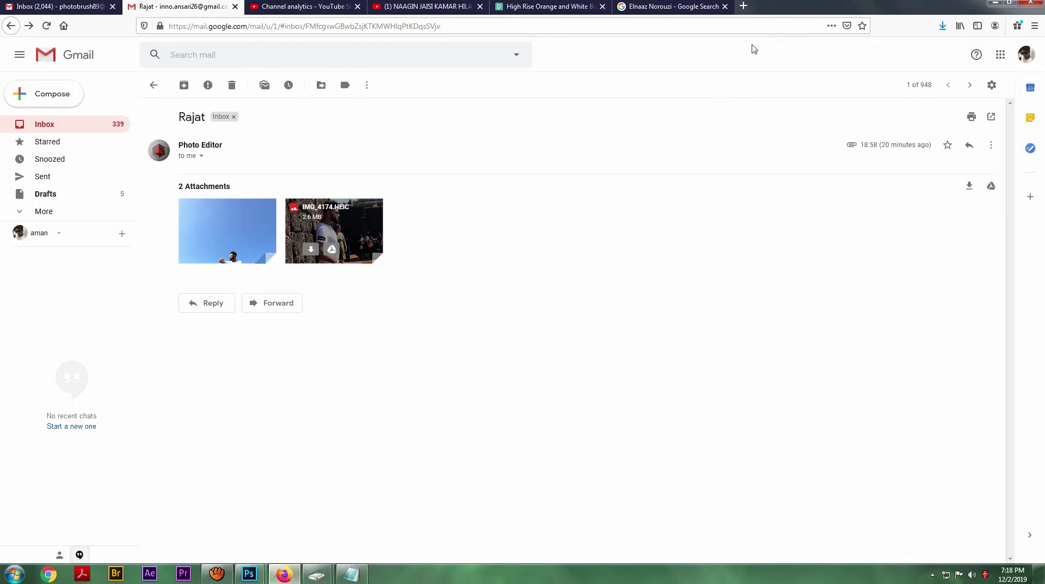
pyautogui.click(743, 5)
pyautogui.click(508, 161)
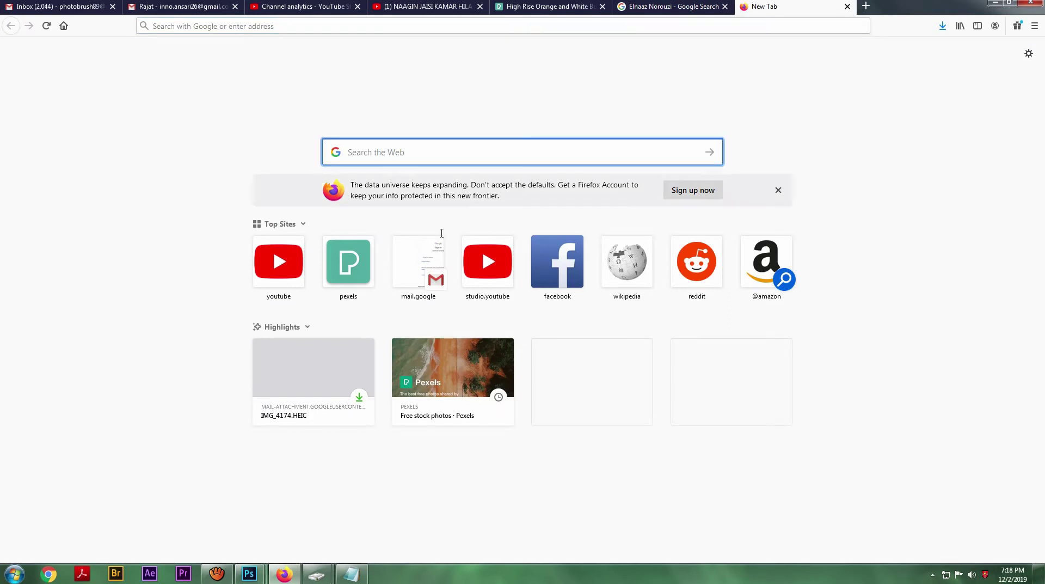
pyautogui.write('sunl')
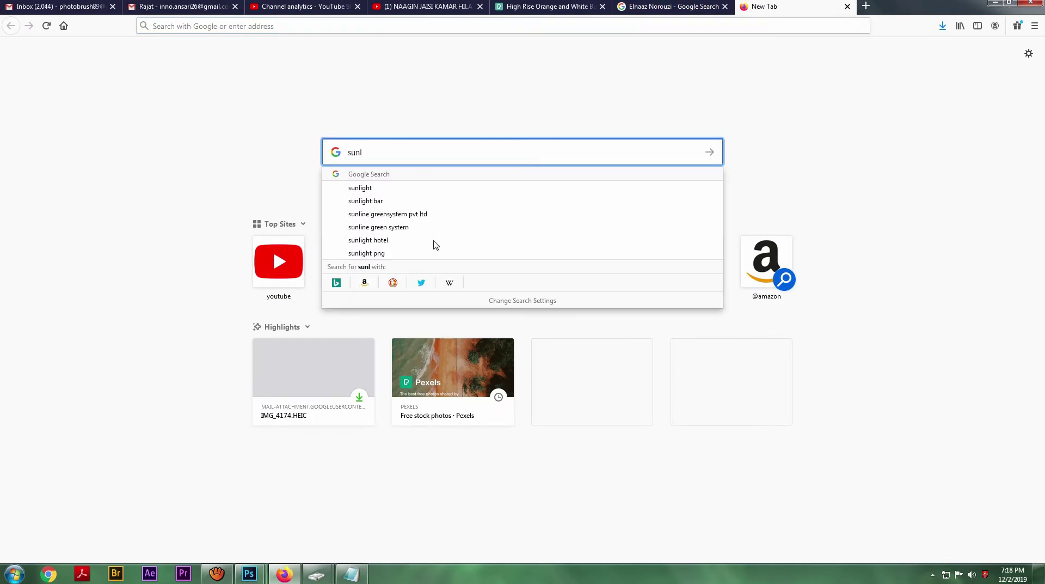
pyautogui.write('ight png')
pyautogui.press('Return')
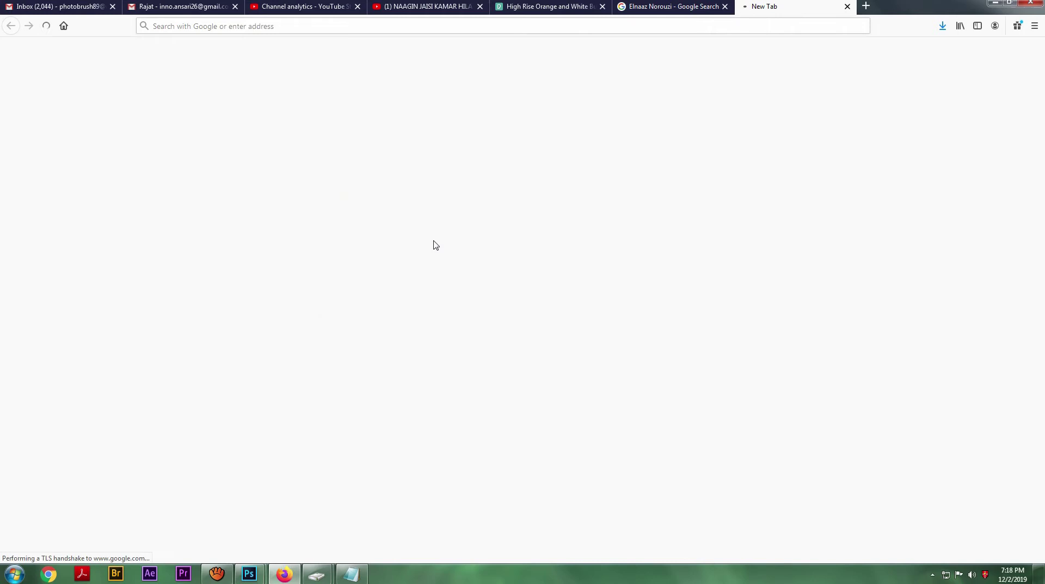
pyautogui.click(143, 91)
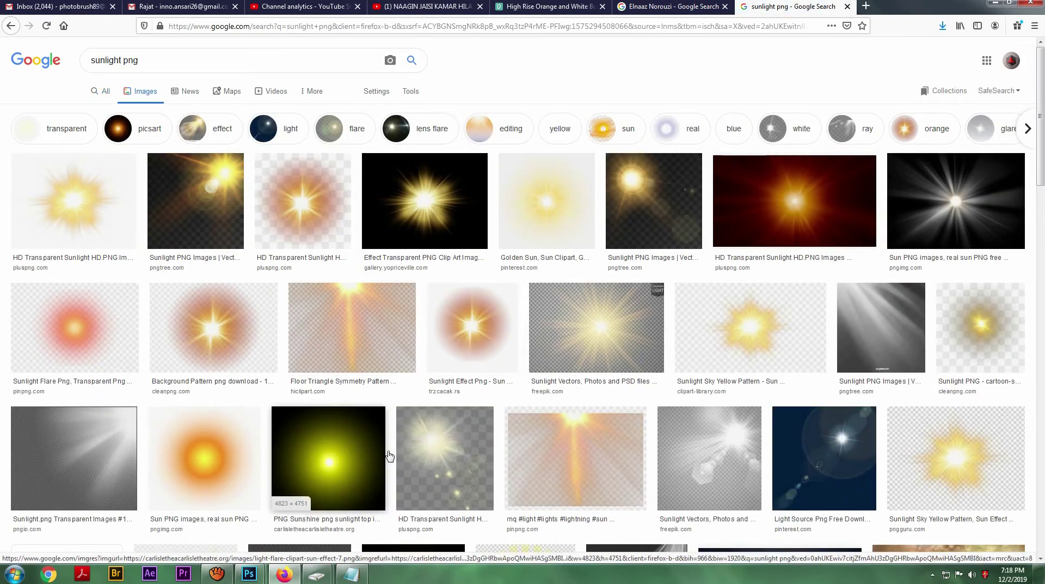
pyautogui.click(166, 131)
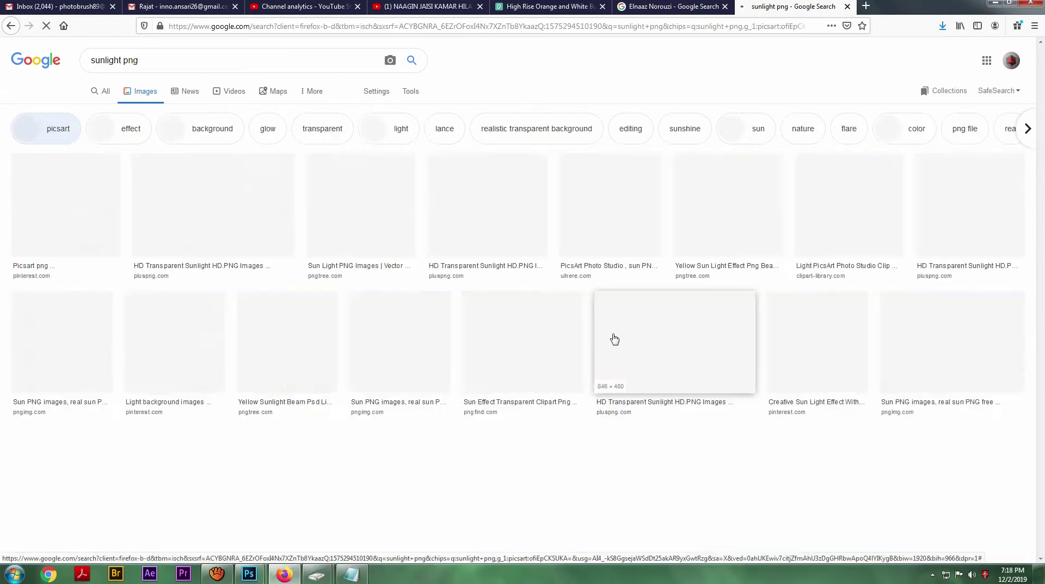
# Open the 777 × 1024 orange sun glow on black from the related images and copy it.
pyautogui.click(104, 216)
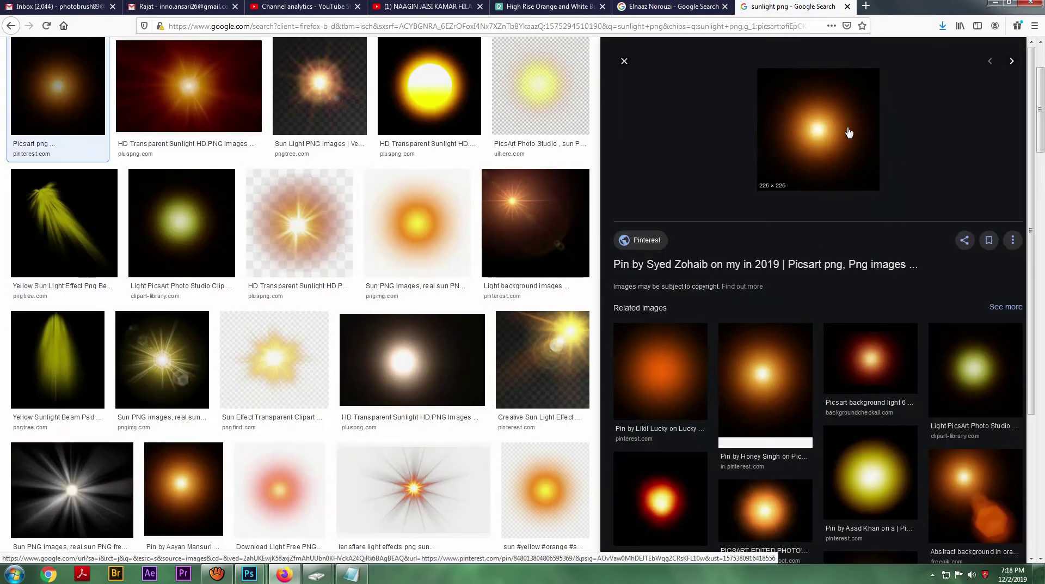
pyautogui.click(772, 376)
pyautogui.rightClick(828, 217)
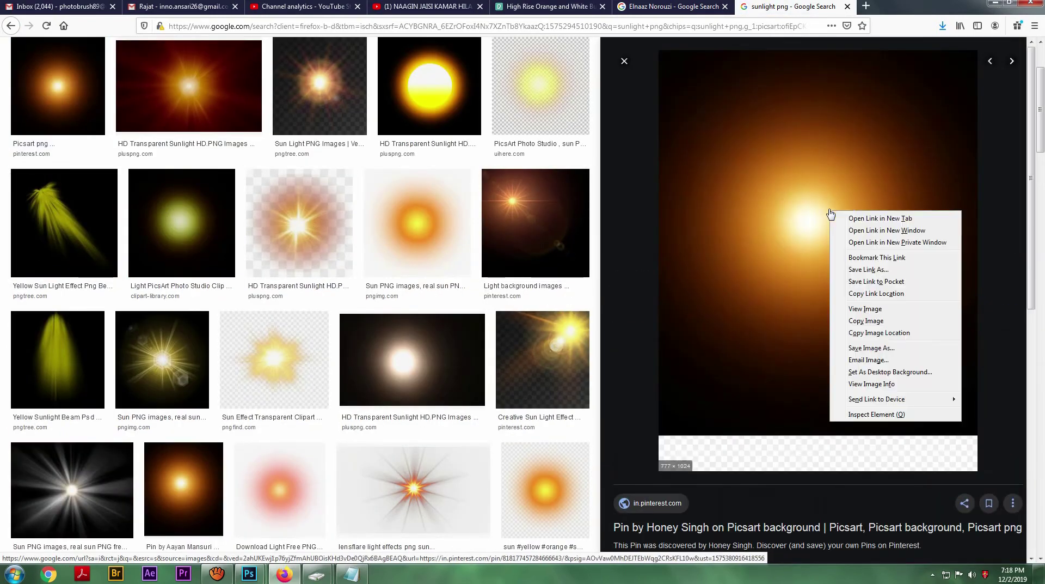
pyautogui.click(856, 325)
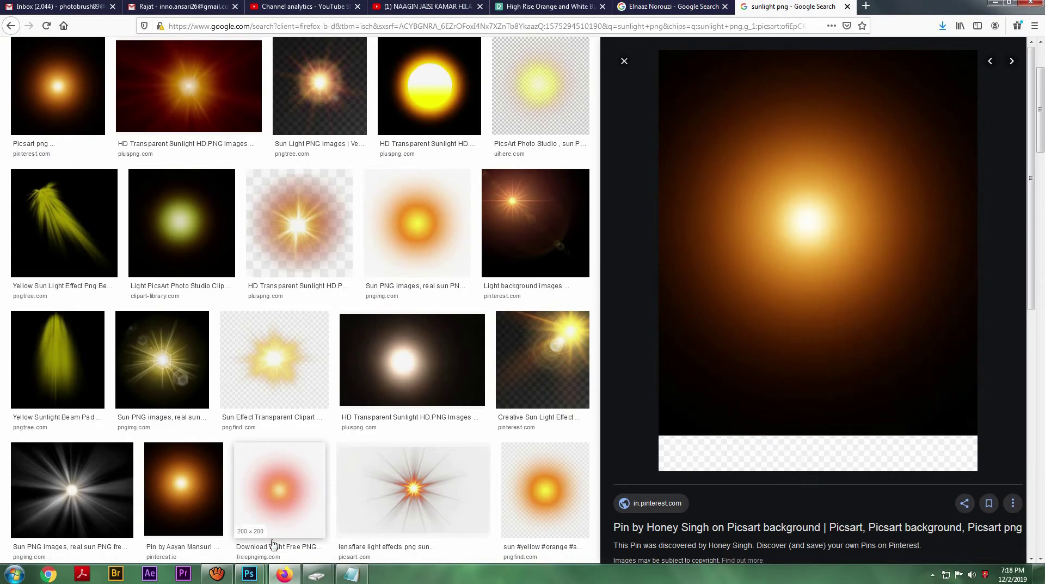
# Switch to Photoshop, paste the sun glow above Layer 1 and set its blend mode to Screen.
pyautogui.moveTo(249, 574)
pyautogui.click(315, 516)
pyautogui.hotkey('ctrl', 'v')
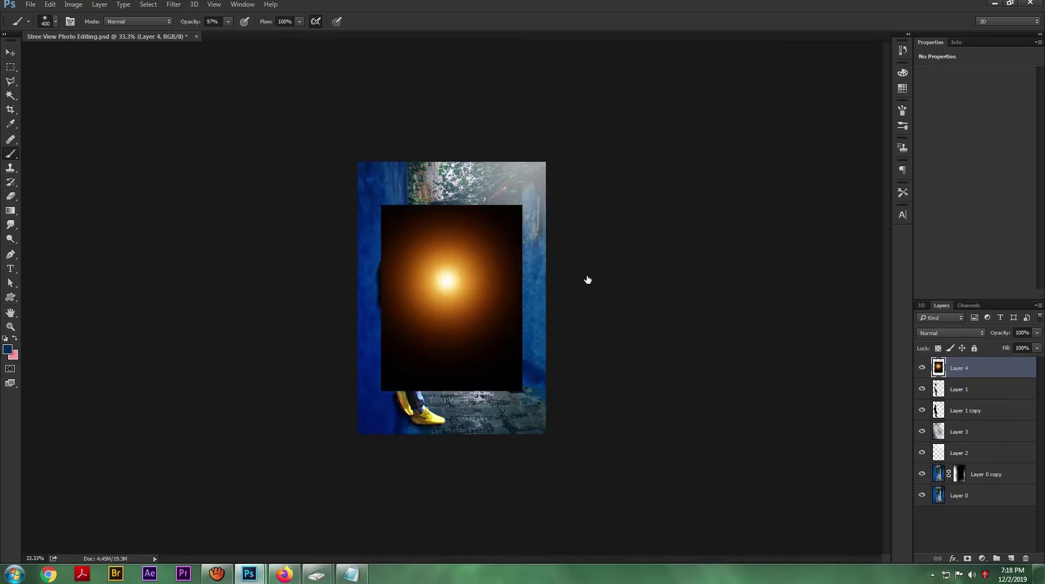
pyautogui.click(951, 333)
pyautogui.click(931, 413)
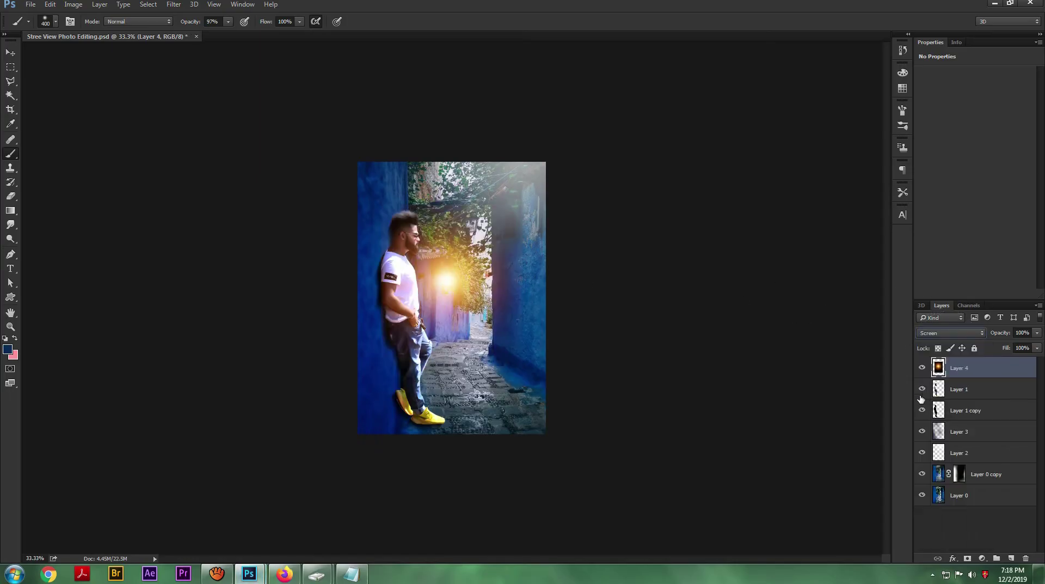
# Enlarge and skew the sun glow with Free Transform so its centre shines over the alley's upper-right corner.
pyautogui.hotkey('ctrl', 't')
pyautogui.moveTo(460, 283); pyautogui.dragTo(525, 185)
pyautogui.moveTo(445, 291); pyautogui.dragTo(391, 363)
pyautogui.moveTo(586, 106); pyautogui.dragTo(708, 33)
pyautogui.moveTo(390, 363); pyautogui.dragTo(393, 442)
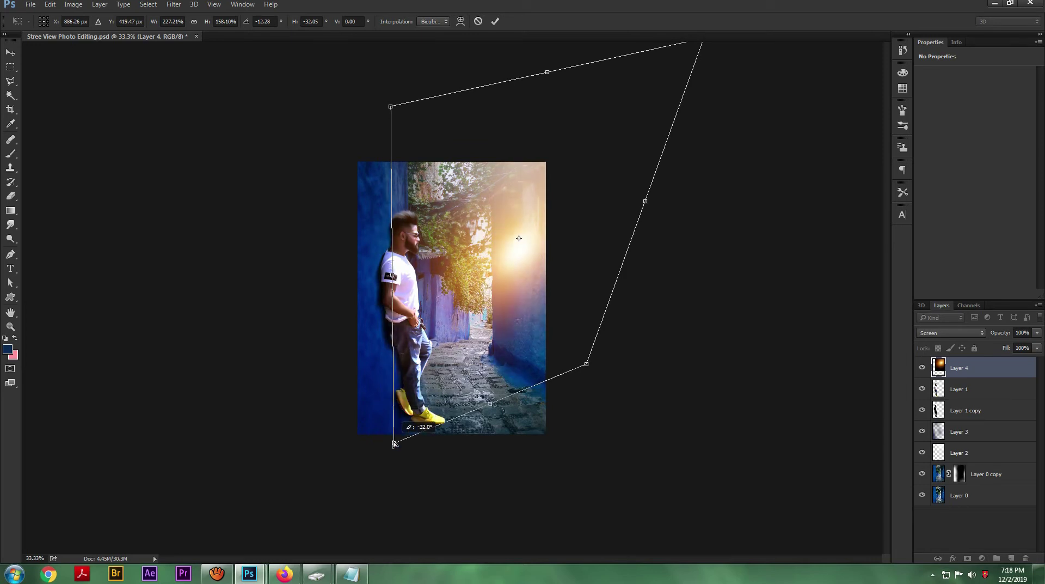
pyautogui.moveTo(390, 106); pyautogui.dragTo(370, 51)
pyautogui.moveTo(548, 252); pyautogui.dragTo(535, 189)
pyautogui.moveTo(591, 303); pyautogui.dragTo(634, 363)
pyautogui.moveTo(399, 381); pyautogui.dragTo(392, 403)
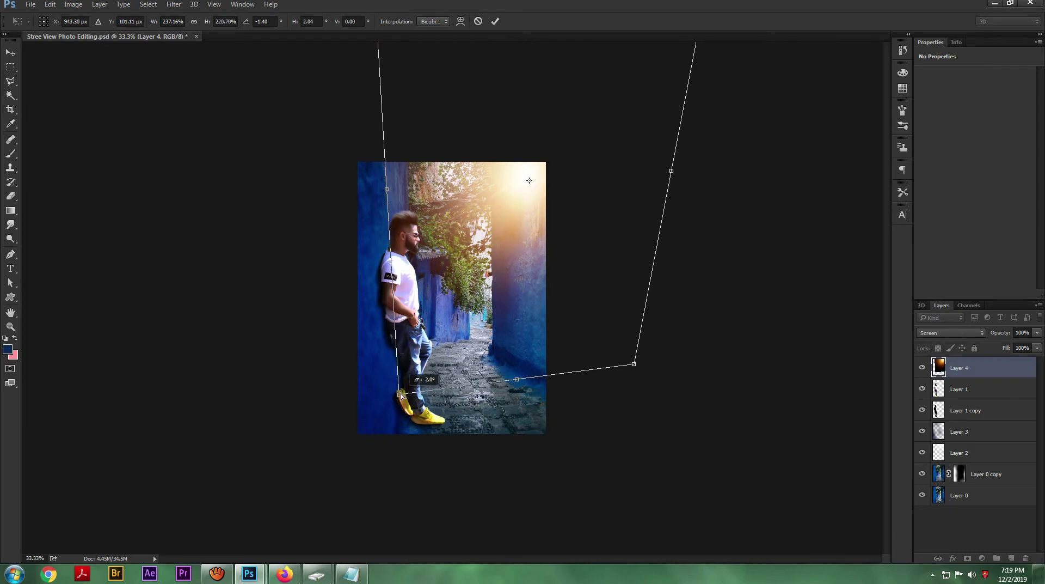
pyautogui.click(495, 21)
# Lower the sun glow layer's opacity to soften the light and save the document.
pyautogui.press('b')
pyautogui.moveTo(999, 333); pyautogui.dragTo(978, 336)
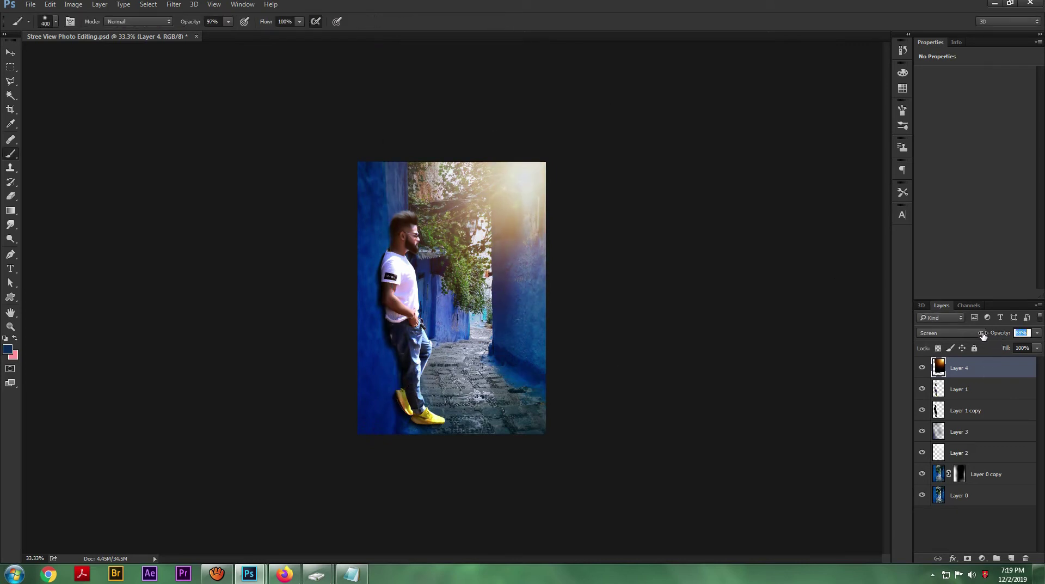
pyautogui.moveTo(1001, 337); pyautogui.dragTo(992, 338)
pyautogui.hotkey('ctrl', 's')
# Create a new layer above Layer 3 and set the foreground colour to white (ffffff).
pyautogui.click(922, 431)
pyautogui.click(922, 432)
pyautogui.click(969, 433)
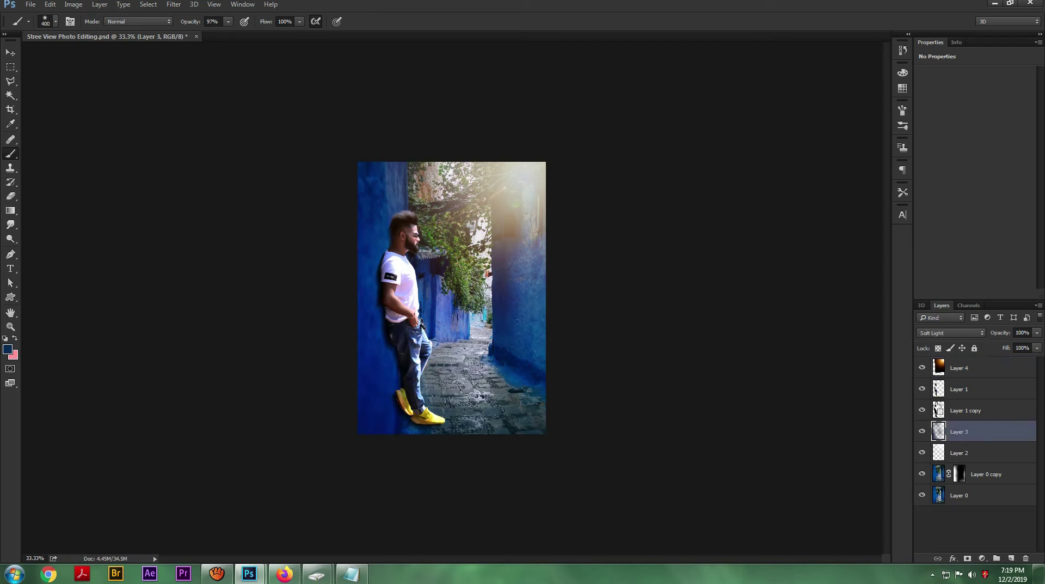
pyautogui.click(1011, 558)
pyautogui.click(7, 348)
pyautogui.moveTo(702, 172); pyautogui.dragTo(637, 87)
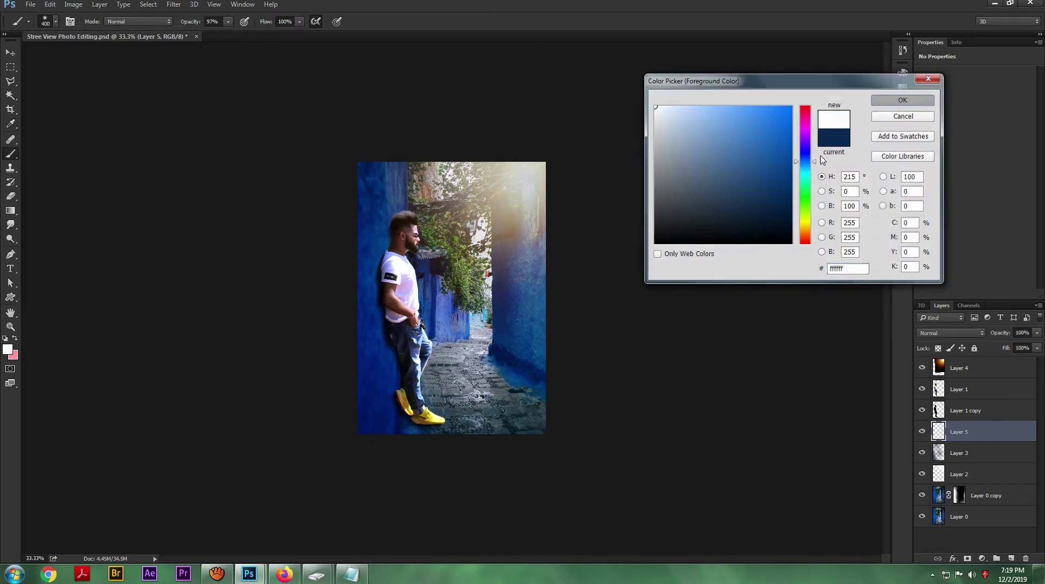
pyautogui.press('Return')
# Paint soft white haze over the alley behind the man with a 600 px brush at 97% opacity, undoing unwanted strokes.
pyautogui.press('b')
pyautogui.click(478, 304)
pyautogui.hotkey('ctrl', 'z')
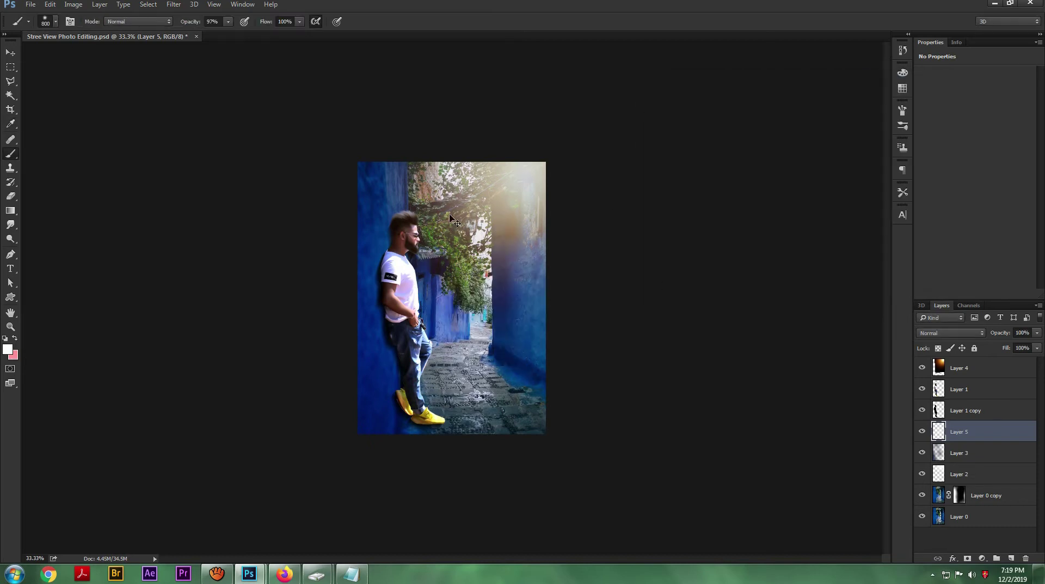
pyautogui.click(473, 283)
pyautogui.press('[')
pyautogui.click(475, 320)
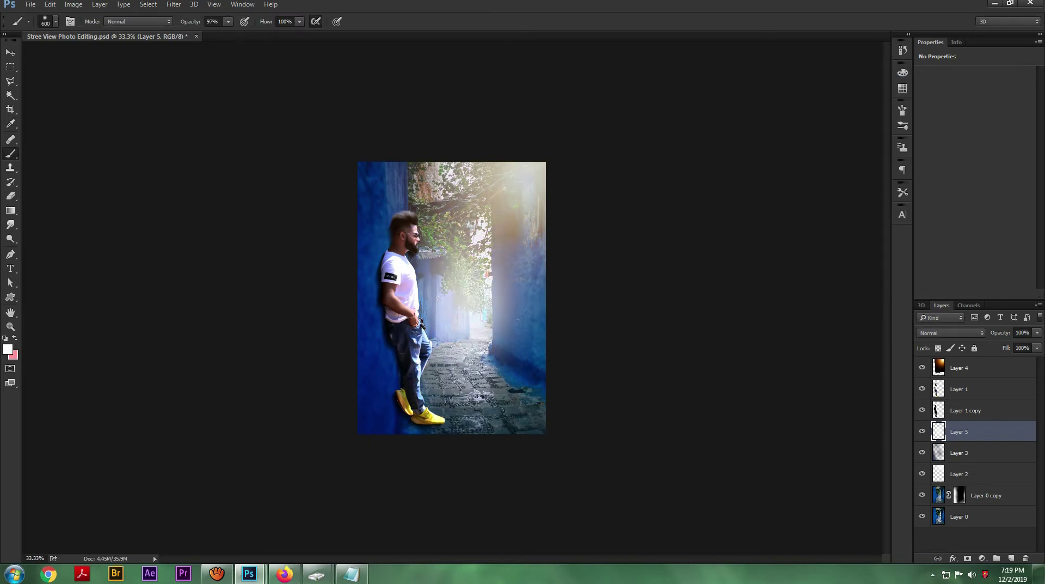
pyautogui.click(447, 230)
pyautogui.moveTo(474, 342)
pyautogui.mouseDown()
pyautogui.moveTo(540, 379)
pyautogui.moveTo(378, 361)
pyautogui.mouseUp()
pyautogui.hotkey('ctrl', 'z')
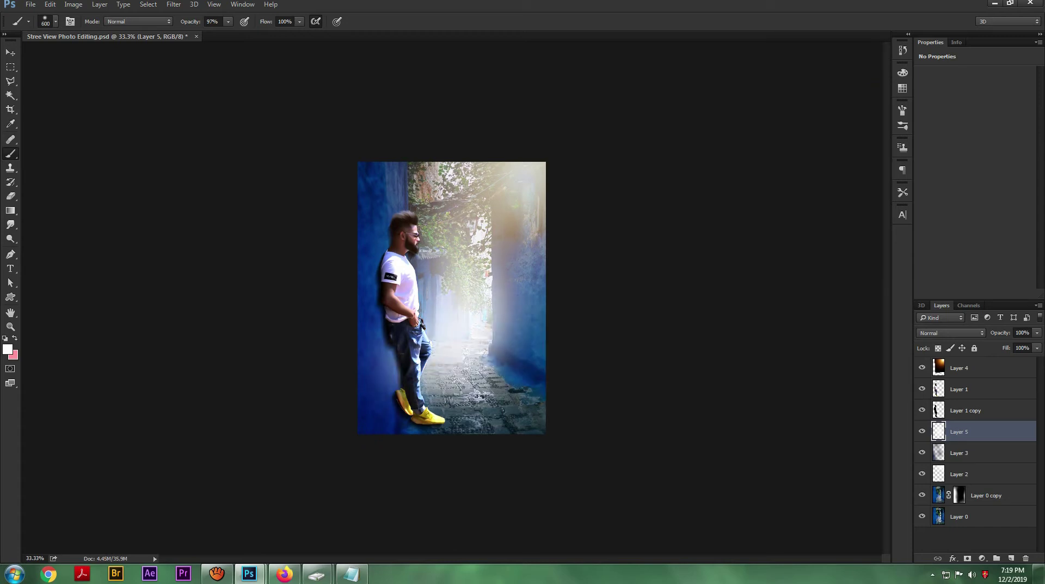
pyautogui.moveTo(421, 213); pyautogui.dragTo(448, 285)
pyautogui.hotkey('ctrl', 'z')
pyautogui.click(440, 243)
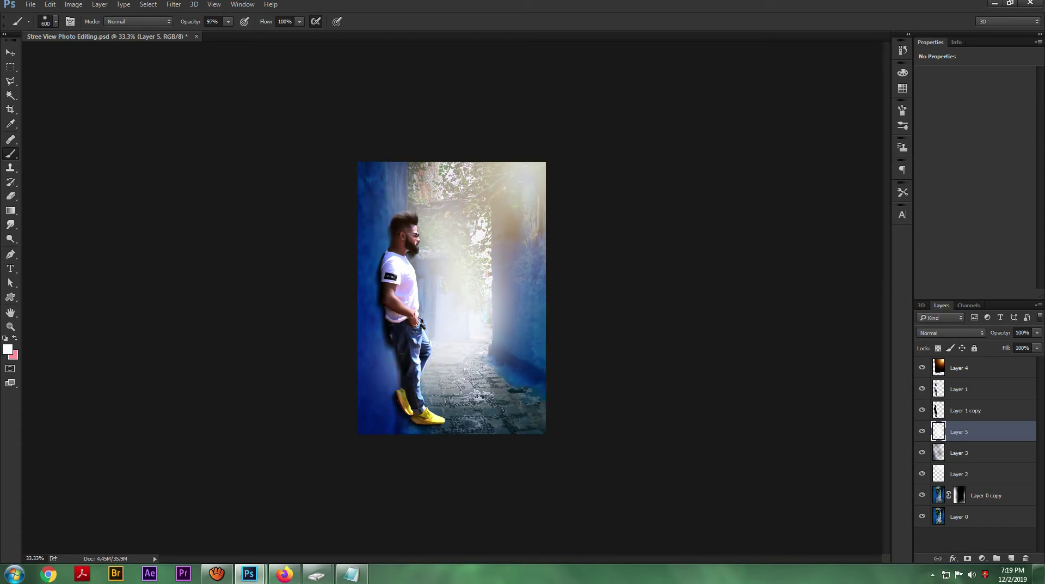
pyautogui.moveTo(472, 369); pyautogui.dragTo(480, 382)
# Erase excess haze around the foliage, walls and ground at 67% opacity, reducing the eraser from 600 to 200 px.
pyautogui.press('e')
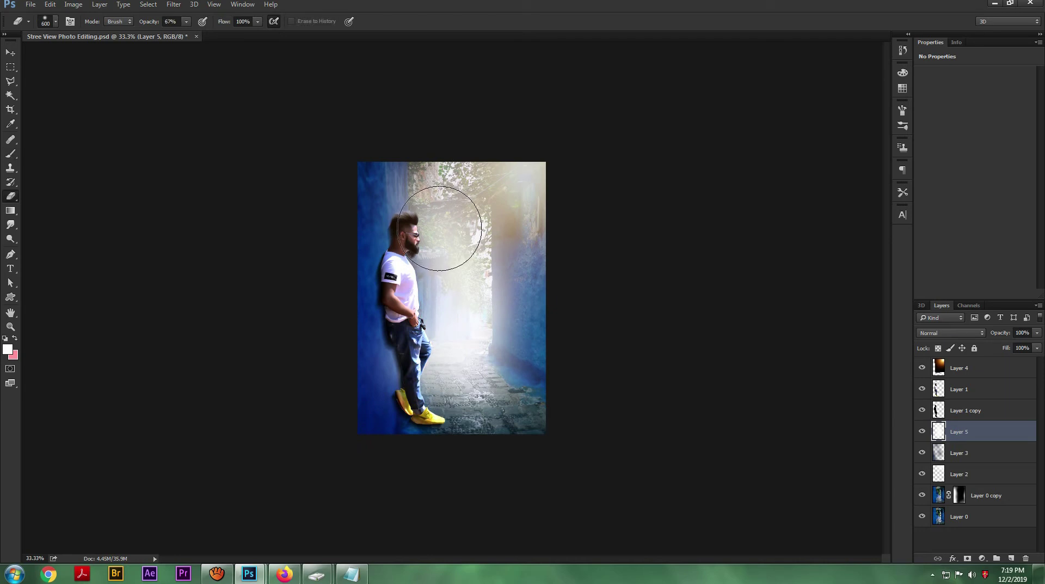
pyautogui.click(439, 228)
pyautogui.press('[')
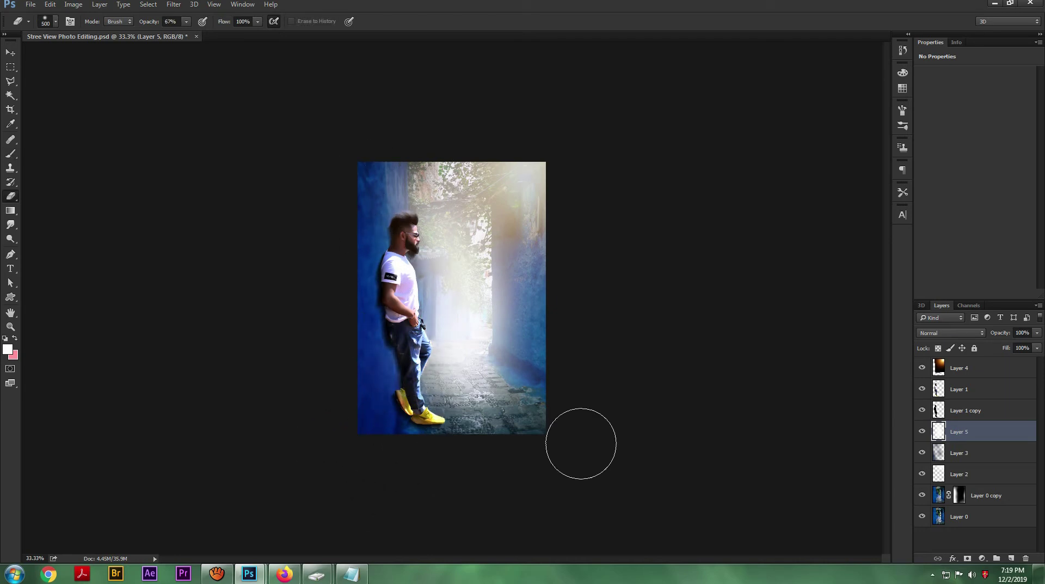
pyautogui.moveTo(507, 434); pyautogui.dragTo(429, 522)
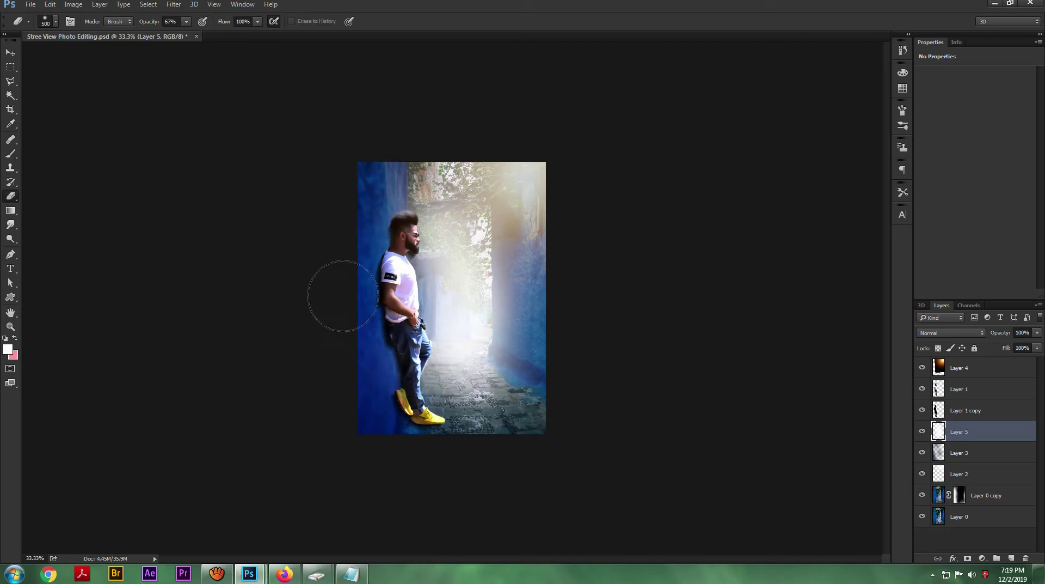
pyautogui.press('[')
pyautogui.press('[')
pyautogui.press('[')
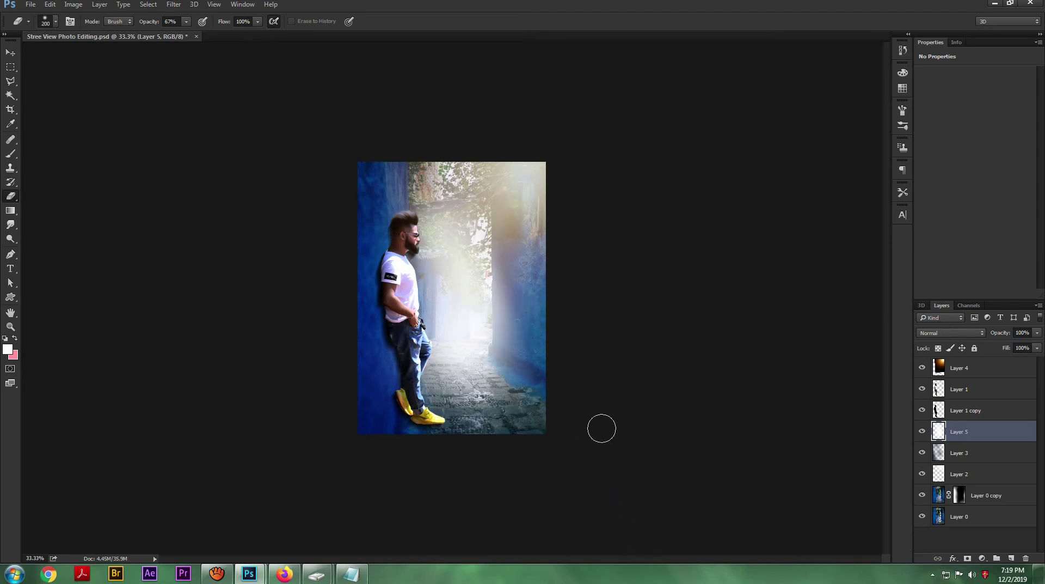
# Set the haze layer's opacity to 90% and save the document.
pyautogui.moveTo(995, 339); pyautogui.dragTo(990, 339)
pyautogui.hotkey('ctrl', 's')
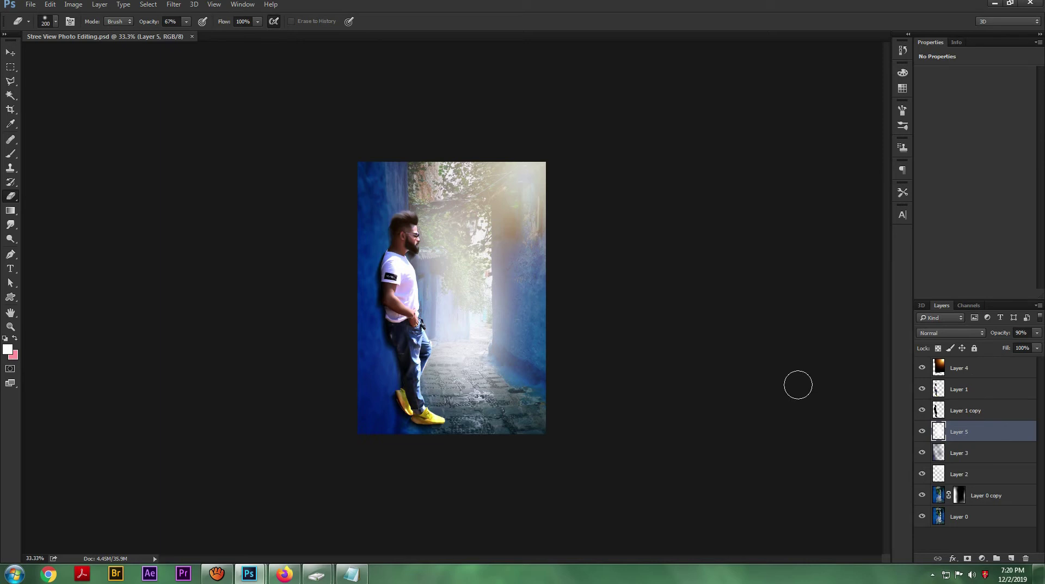
# Compare the haze layer on and off, then erase more haze from the right wall and ground with a 500 px eraser.
pyautogui.click(924, 432)
pyautogui.click(924, 433)
pyautogui.press(']')
pyautogui.press(']')
pyautogui.press(']')
pyautogui.press(']')
pyautogui.moveTo(506, 255)
pyautogui.mouseDown()
pyautogui.moveTo(504, 375)
pyautogui.moveTo(528, 439)
pyautogui.mouseUp()
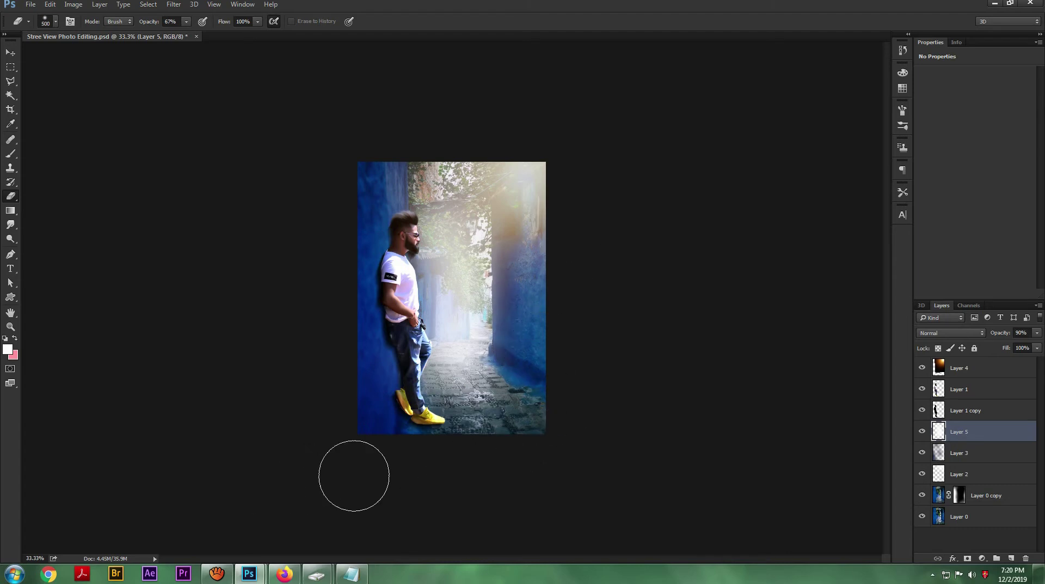
# Save the document, then paste the orange sun flare above Layer 4 and set its blend mode to Screen.
pyautogui.hotkey('ctrl', 's')
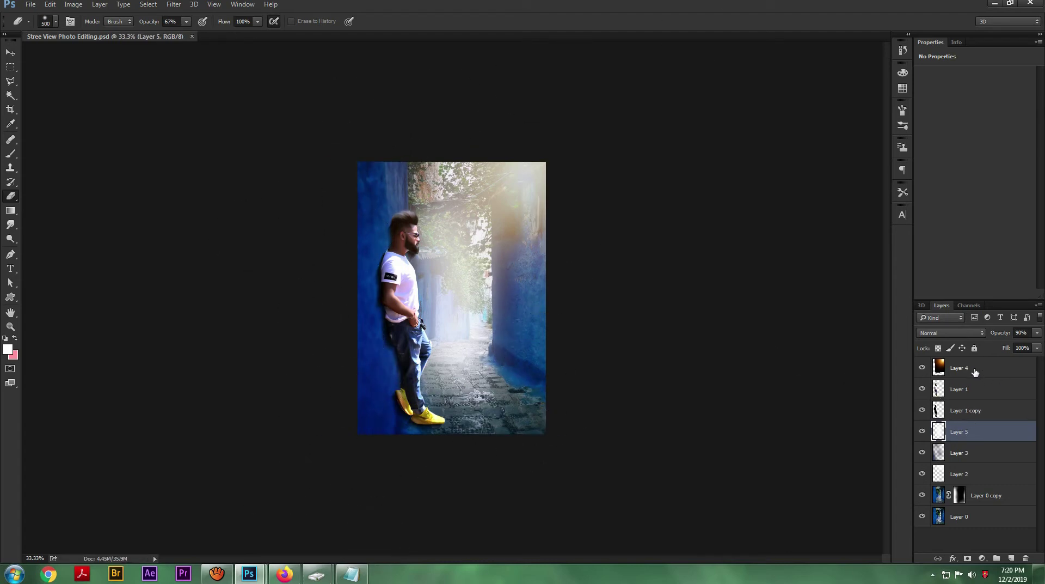
pyautogui.click(980, 373)
pyautogui.hotkey('ctrl', 'v')
pyautogui.click(950, 332)
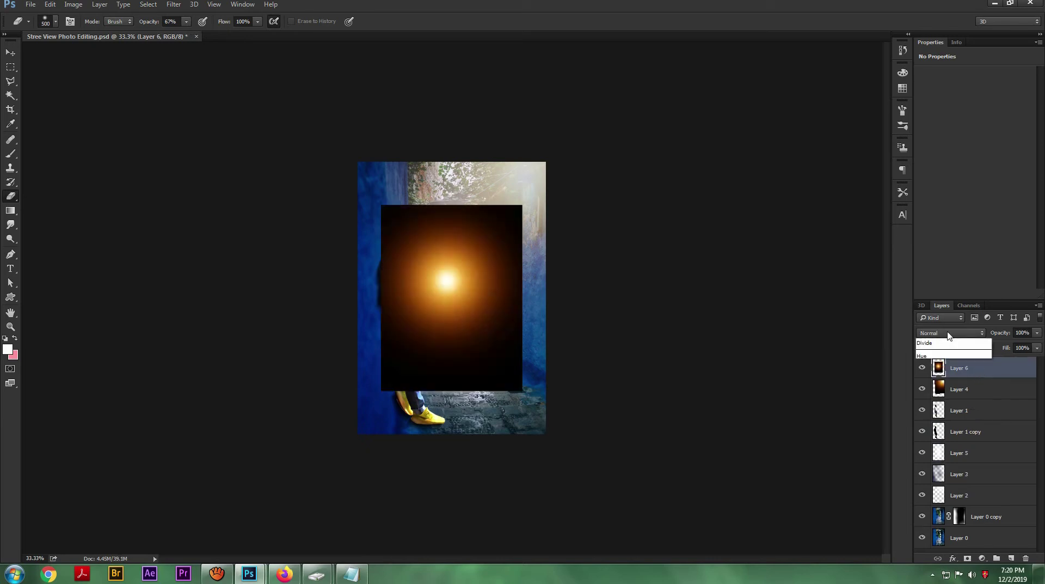
pyautogui.click(926, 407)
# Shrink the sun flare to about 73% and place it over the bright alley gap beside the right wall's edge.
pyautogui.hotkey('ctrl', 't')
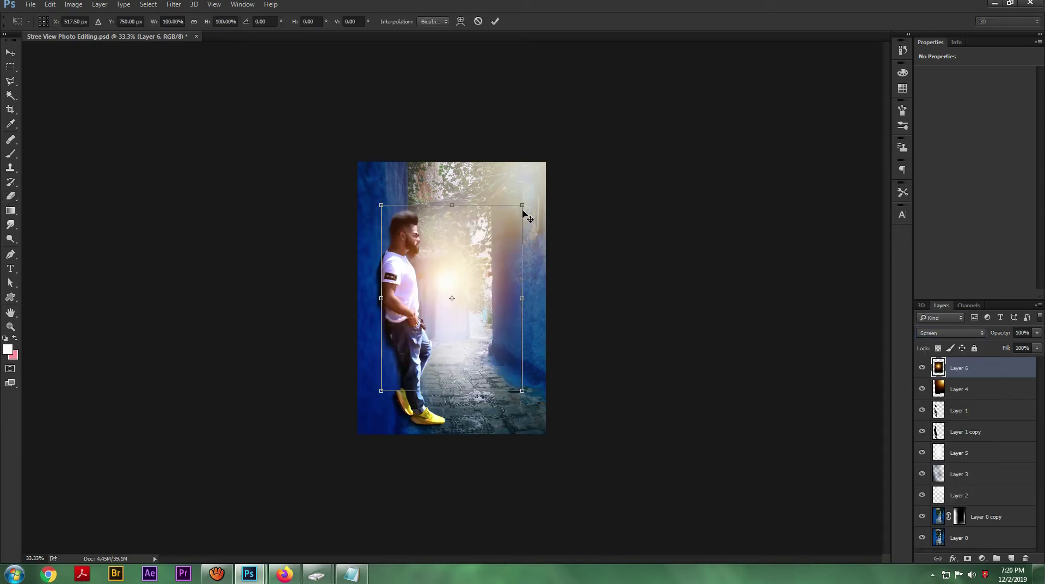
pyautogui.moveTo(523, 205); pyautogui.dragTo(509, 227)
pyautogui.moveTo(477, 265); pyautogui.dragTo(514, 212)
pyautogui.moveTo(538, 178)
pyautogui.mouseDown()
pyautogui.moveTo(522, 202)
pyautogui.moveTo(528, 196)
pyautogui.mouseUp()
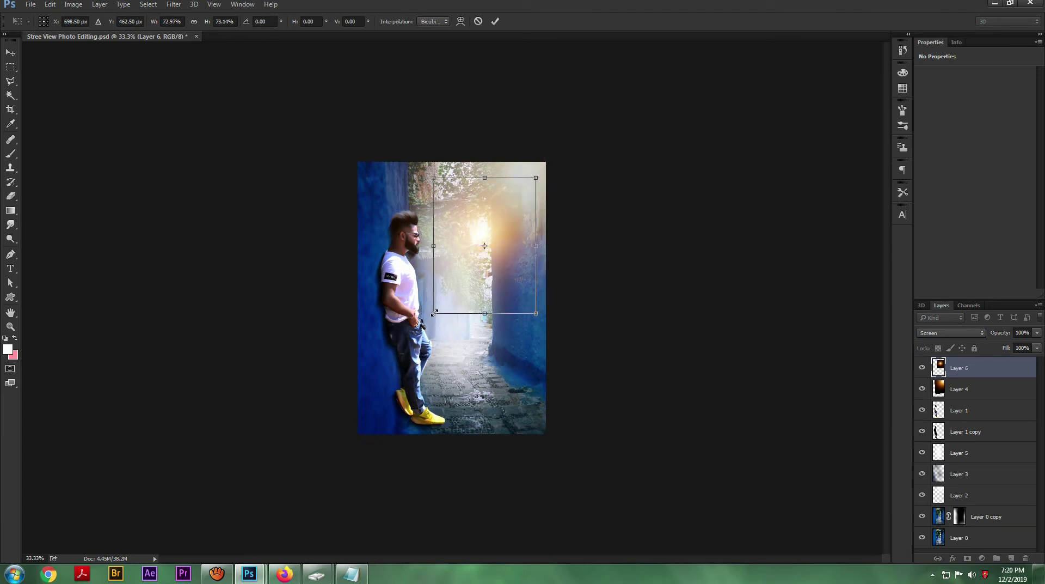
pyautogui.click(495, 21)
pyautogui.press('e')
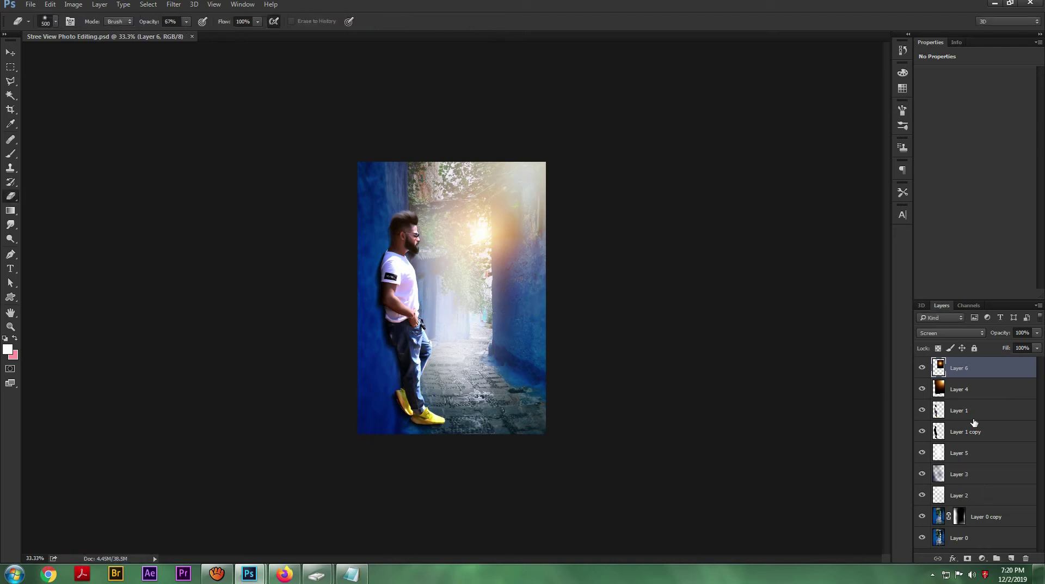
# Compare the new sun flare layer on and off and examine the whole composite at several magnifications.
pyautogui.click(921, 371)
pyautogui.click(920, 377)
pyautogui.hotkey('ctrl', '+')
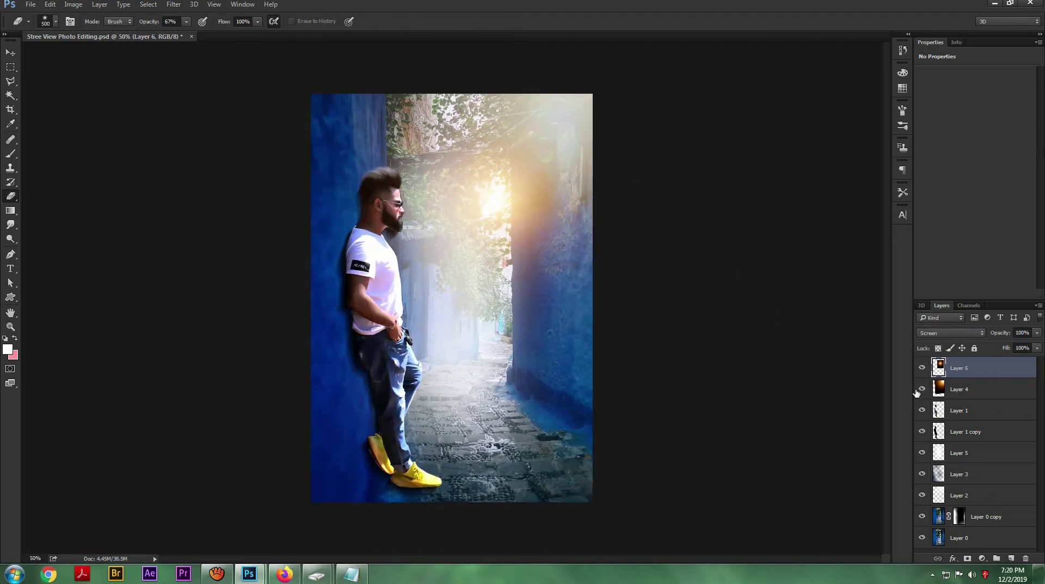
pyautogui.hotkey('ctrl', '-')
pyautogui.hotkey('ctrl', '-')
pyautogui.hotkey('ctrl', '+')
pyautogui.hotkey('ctrl', '+')
pyautogui.hotkey('ctrl', '+')
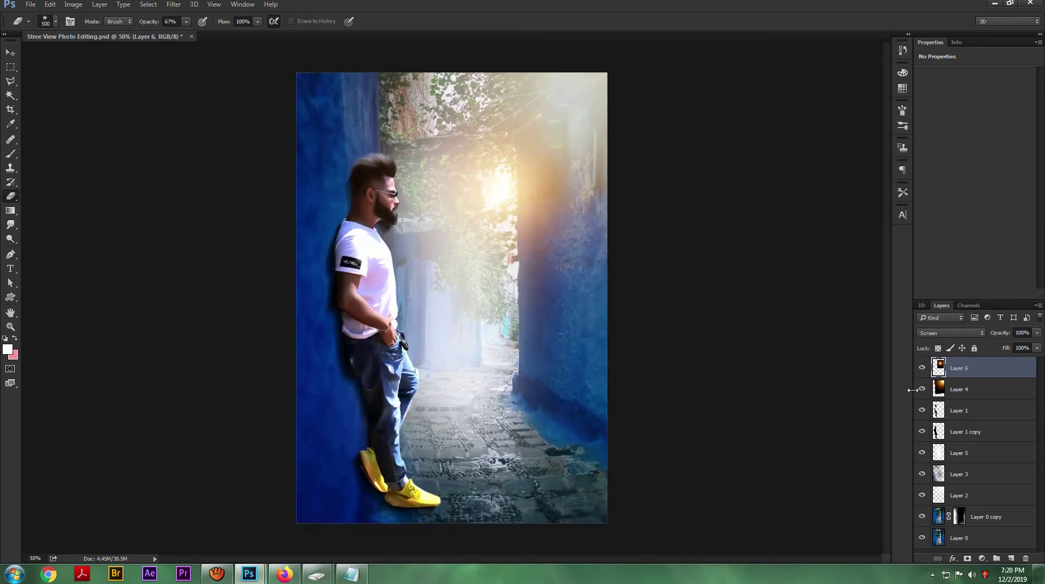
pyautogui.hotkey('ctrl', '+')
pyautogui.moveTo(588, 180); pyautogui.dragTo(686, 333)
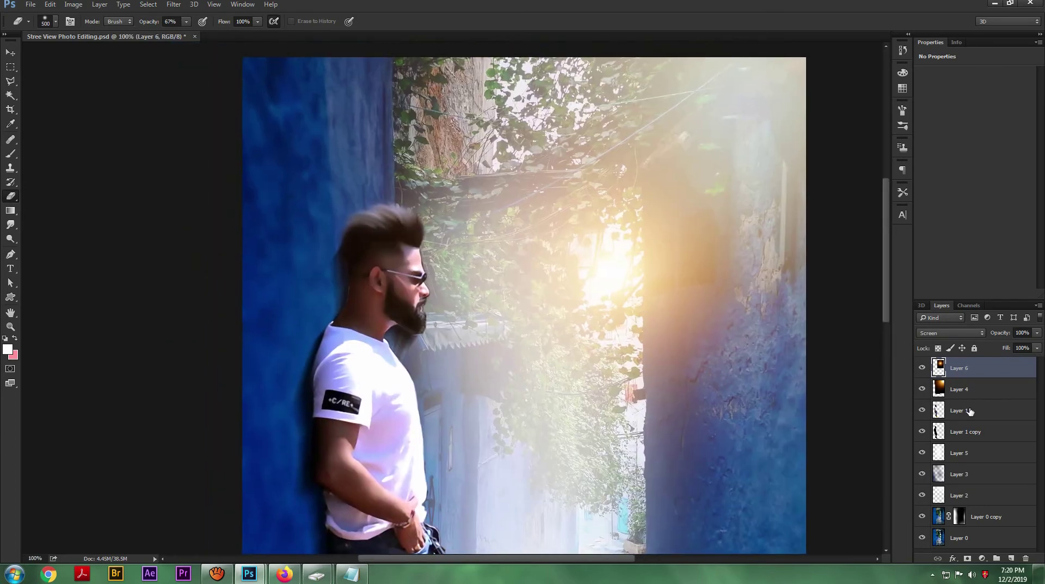
pyautogui.click(969, 410)
pyautogui.hotkey('ctrl', '+')
pyautogui.press('r')
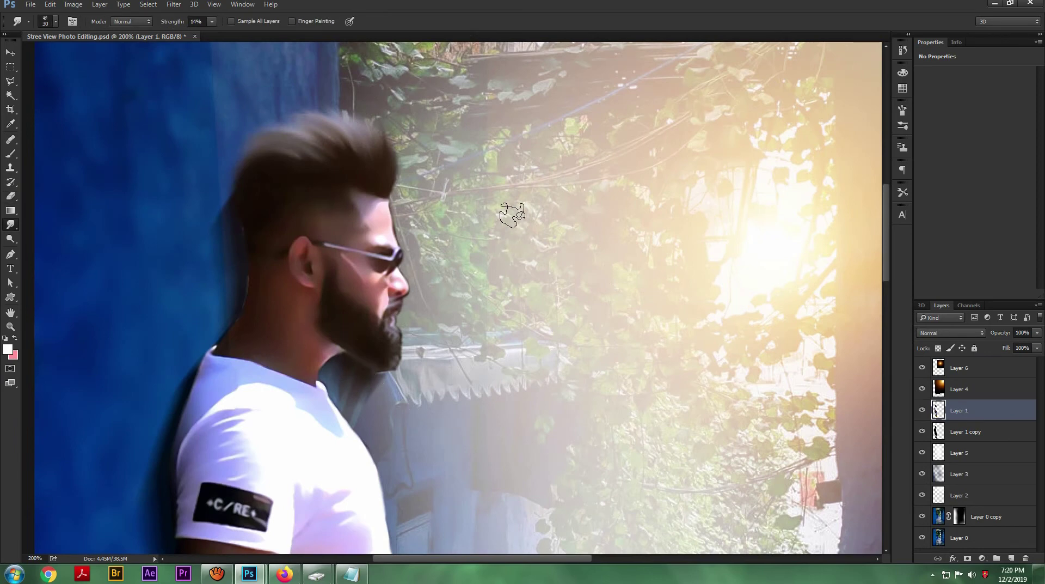
pyautogui.rightClick(509, 252)
# Erase the stray shadow under the beard and behind the head on Layer 1 copy with a 50 px eraser at 67% opacity.
pyautogui.click(954, 447)
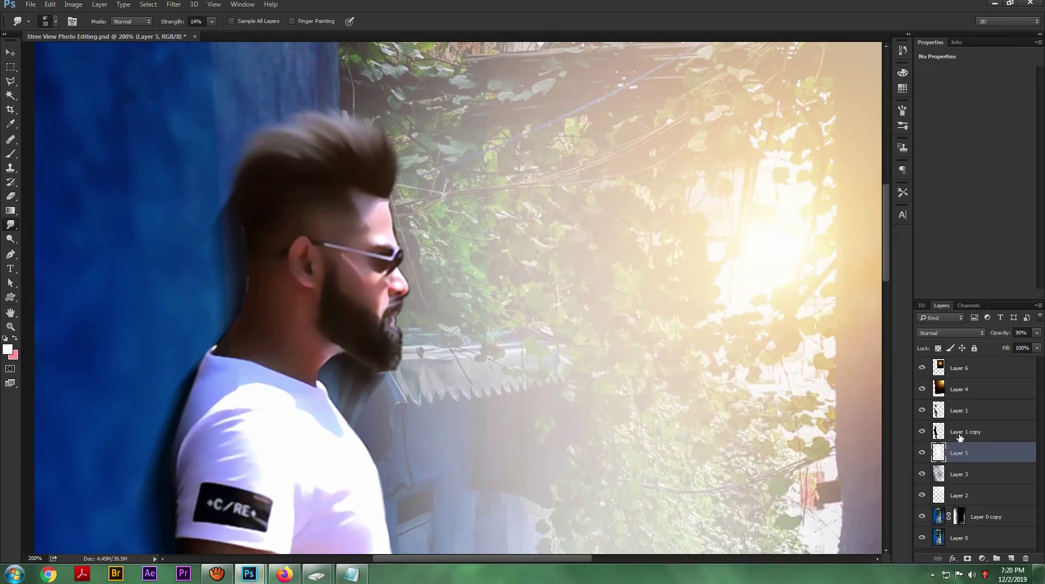
pyautogui.click(953, 433)
pyautogui.press('e')
pyautogui.press('[')
pyautogui.press('[')
pyautogui.press('[')
pyautogui.press('[')
pyautogui.press('[')
pyautogui.press('[')
pyautogui.press('[')
pyautogui.press('[')
pyautogui.press('[')
pyautogui.press('[')
pyautogui.press('[')
pyautogui.press('[')
pyautogui.press('[')
pyautogui.moveTo(364, 382)
pyautogui.mouseDown()
pyautogui.moveTo(358, 376)
pyautogui.moveTo(370, 391)
pyautogui.mouseUp()
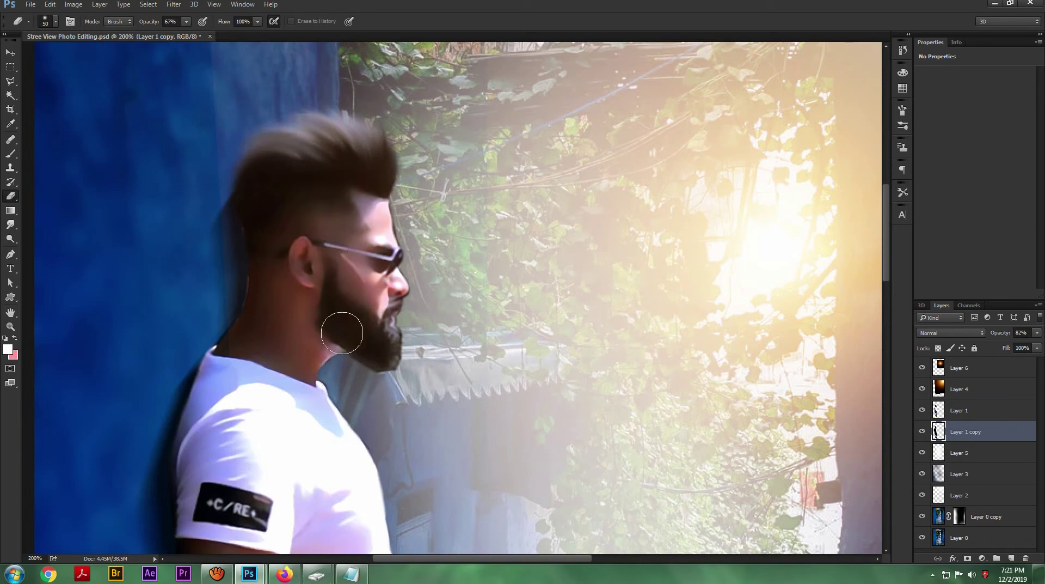
pyautogui.moveTo(215, 213); pyautogui.dragTo(216, 234)
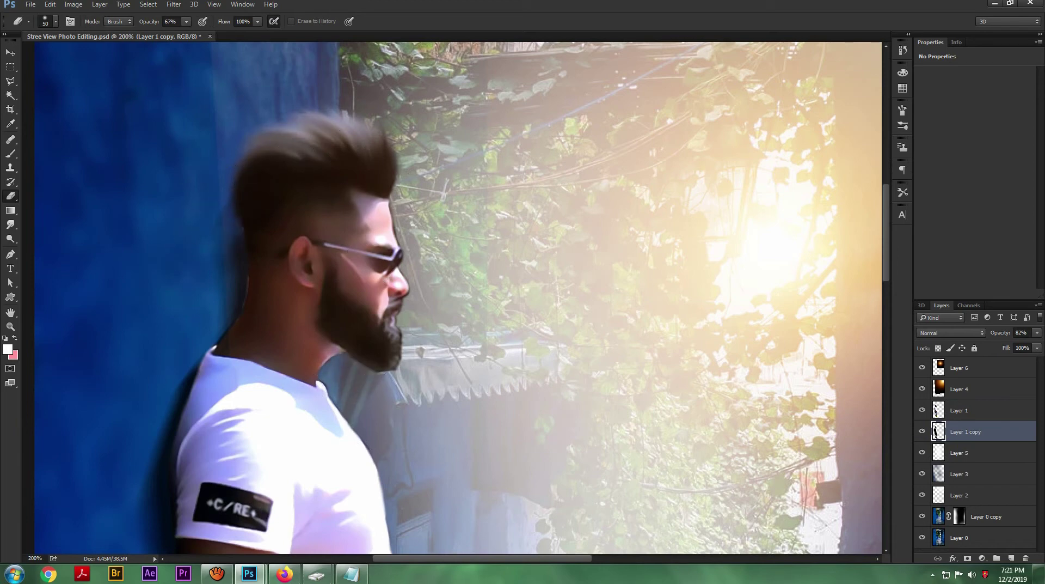
# Enlarge the eraser to 100 px and examine the shadow along the man's back, arm and waist.
pyautogui.press(']')
pyautogui.press(']')
pyautogui.press(']')
pyautogui.press(']')
pyautogui.press(']')
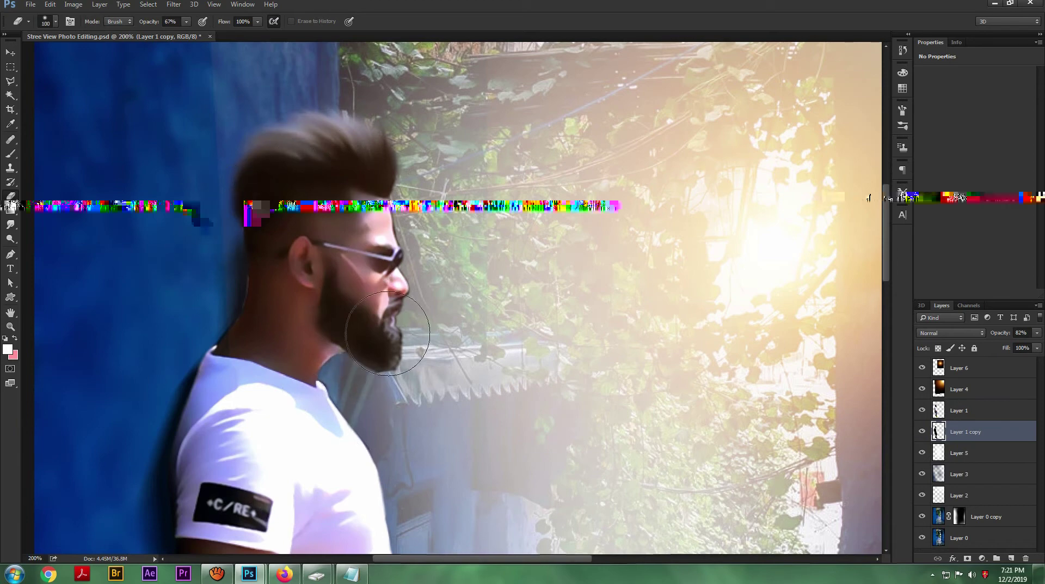
pyautogui.scroll(-8, 377, 195)
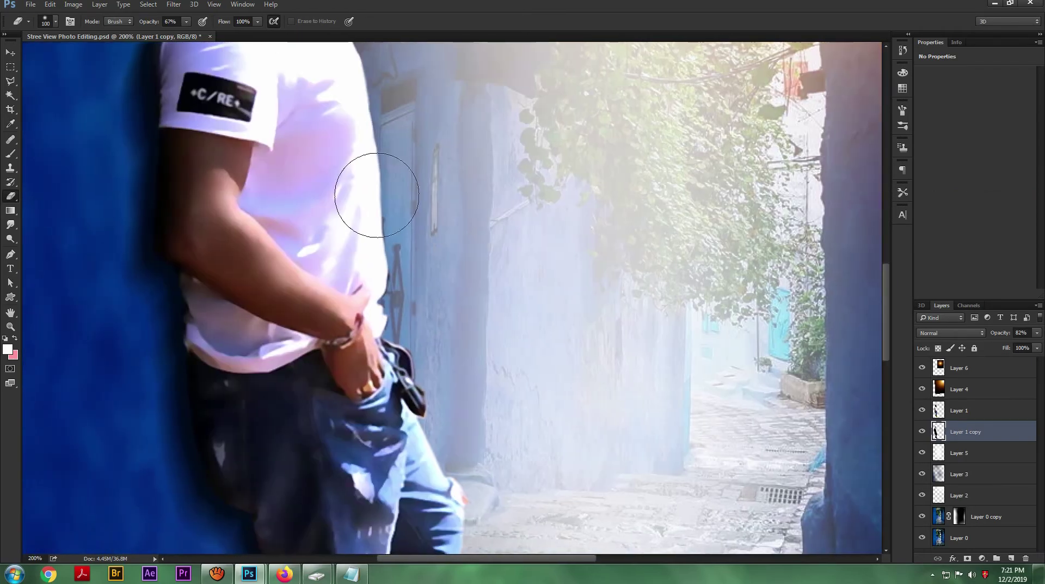
pyautogui.moveTo(439, 489); pyautogui.dragTo(502, 463)
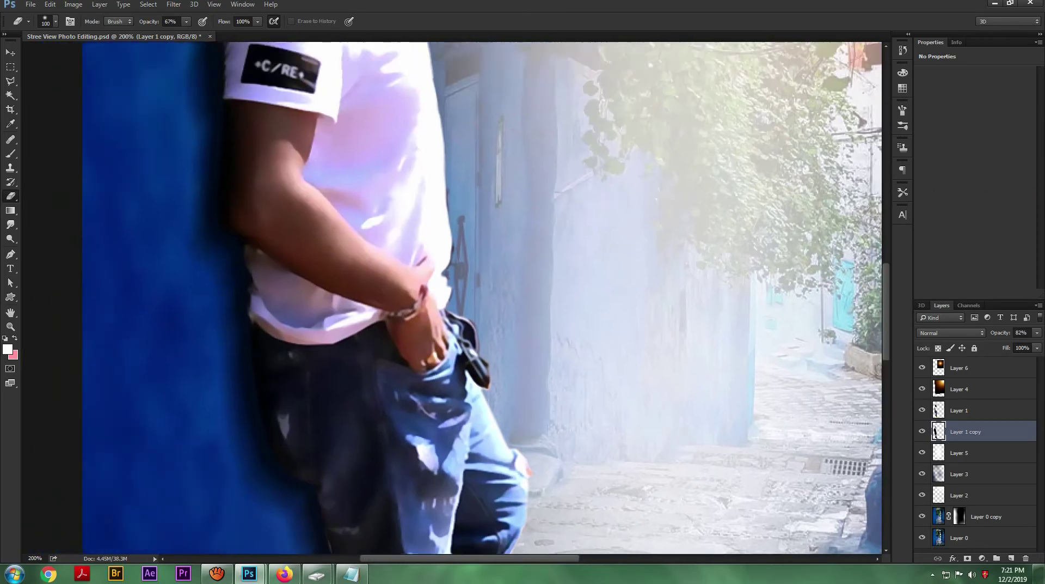
pyautogui.scroll(8, 513, 397)
pyautogui.scroll(-7, 492, 373)
# Select the man's layer and set up the Burn tool with a 40 px brush, Shadows range and 23% exposure.
pyautogui.click(947, 417)
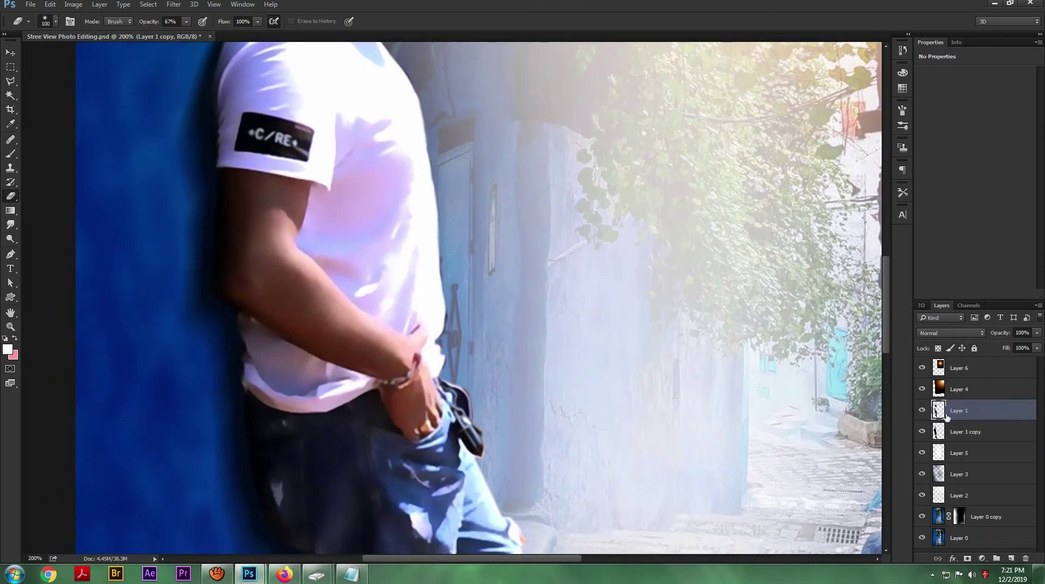
pyautogui.scroll(-3, 573, 196)
pyautogui.press('o')
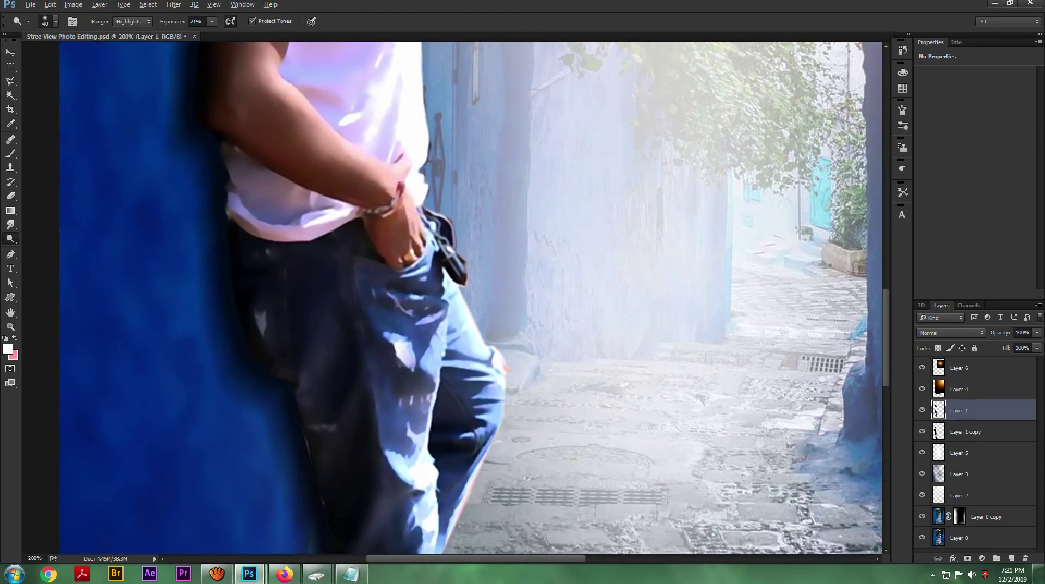
pyautogui.scroll(-3, 429, 366)
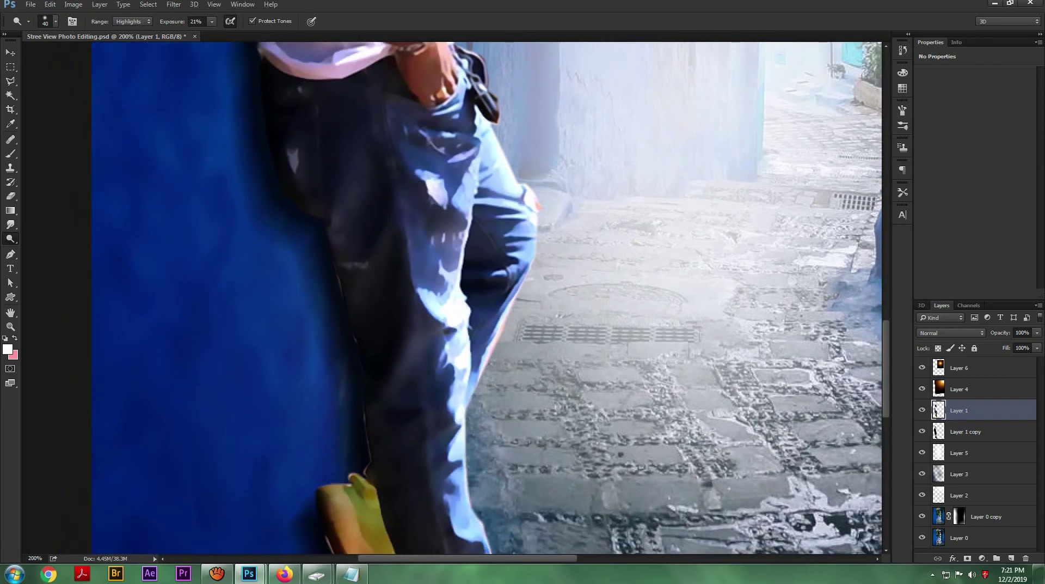
pyautogui.rightClick(17, 245)
pyautogui.click(56, 247)
pyautogui.press('[')
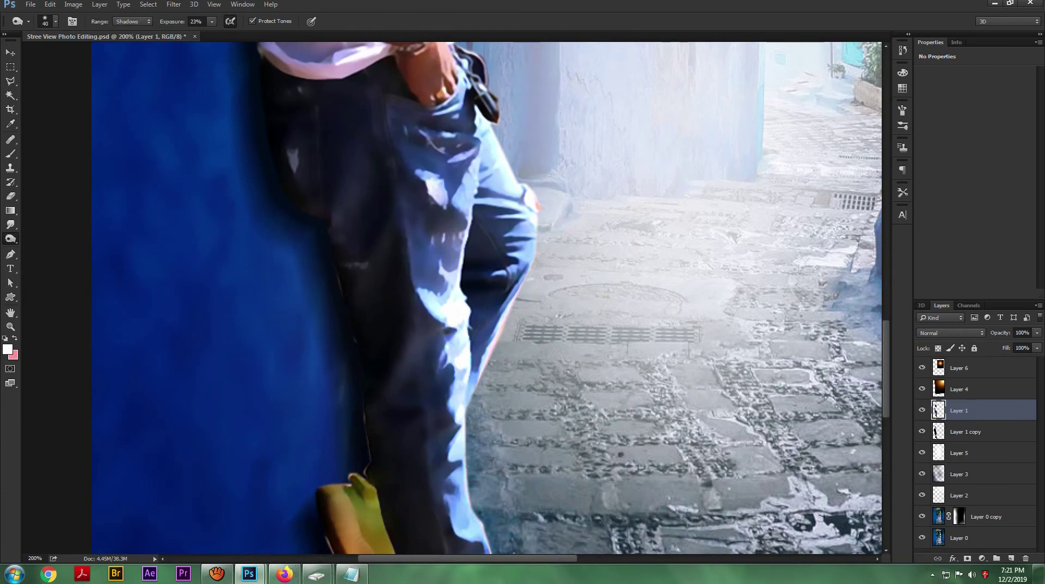
# Save the document and compare the small sun flare layer on and off in the full image.
pyautogui.scroll(3, 347, 346)
pyautogui.hscroll(-2, 347, 345)
pyautogui.hotkey('ctrl', '-')
pyautogui.hotkey('ctrl', '-')
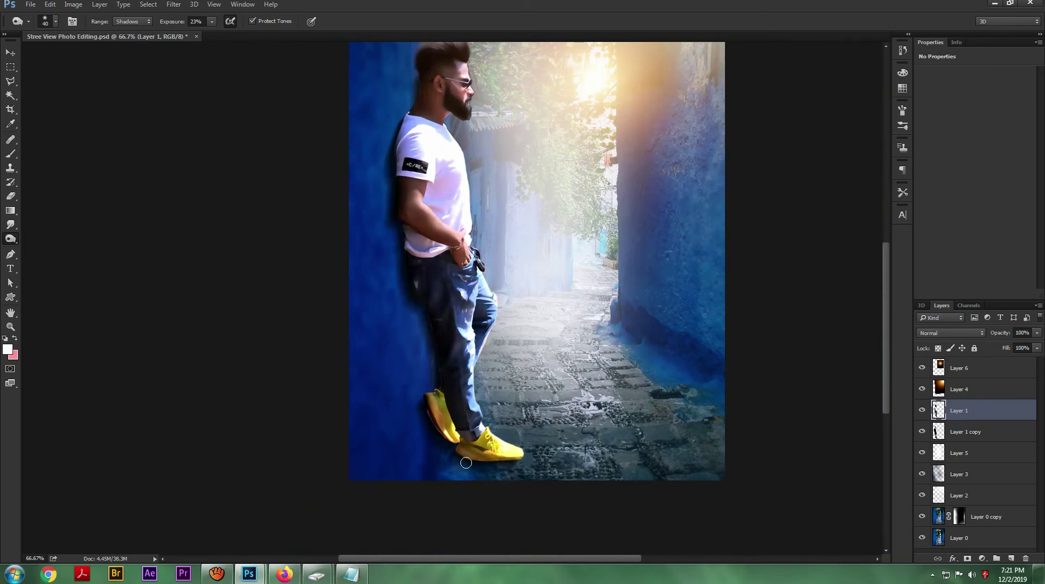
pyautogui.hotkey('ctrl', '-')
pyautogui.hotkey('ctrl', '-')
pyautogui.hotkey('ctrl', 's')
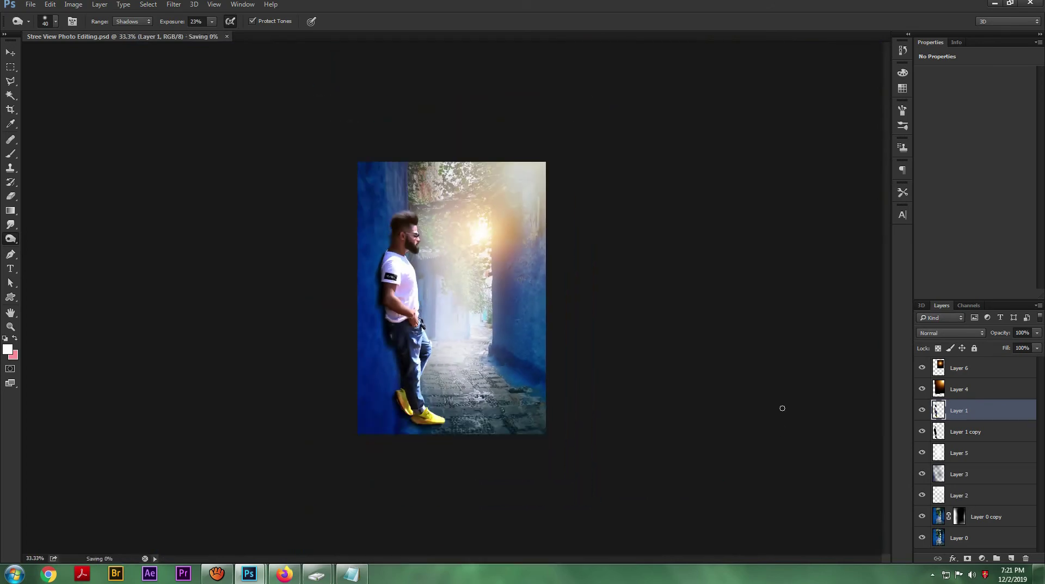
pyautogui.click(923, 369)
pyautogui.click(924, 370)
# Smudge the beard's lower edge on Layer 1 into soft hair strands with a 10 px brush at 52% strength.
pyautogui.press('r')
pyautogui.hotkey('ctrl', '+')
pyautogui.hotkey('ctrl', '+')
pyautogui.hotkey('ctrl', '+')
pyautogui.hotkey('ctrl', '+')
pyautogui.rightClick(460, 272)
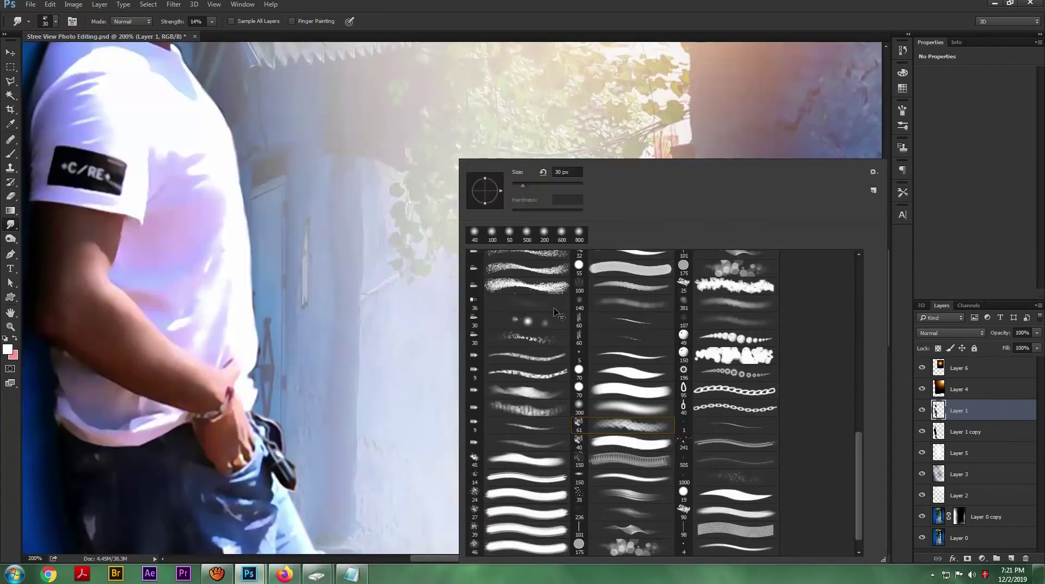
pyautogui.click(624, 467)
pyautogui.click(527, 22)
pyautogui.moveTo(363, 176)
pyautogui.mouseDown()
pyautogui.moveTo(517, 325)
pyautogui.moveTo(532, 363)
pyautogui.mouseUp()
pyautogui.press('[')
pyautogui.press('[')
pyautogui.press('[')
pyautogui.press('[')
pyautogui.press('[')
pyautogui.press('[')
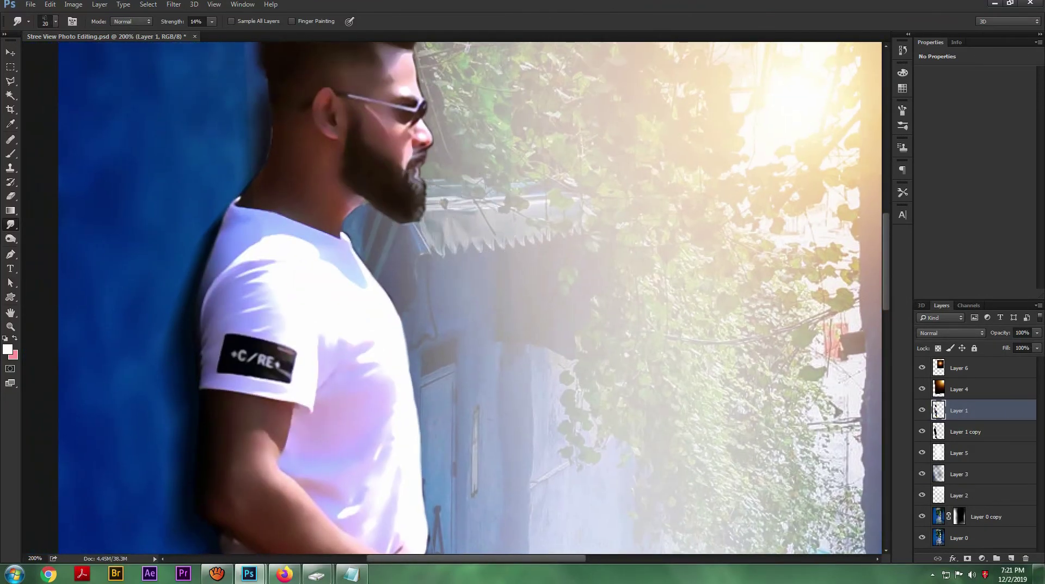
pyautogui.moveTo(173, 22); pyautogui.dragTo(190, 24)
# Toggle Layers 5, 3, 2, 6 and 4 one by one to examine how each affects the man.
pyautogui.click(923, 453)
pyautogui.click(922, 452)
pyautogui.click(922, 473)
pyautogui.click(922, 474)
pyautogui.click(922, 494)
pyautogui.click(922, 494)
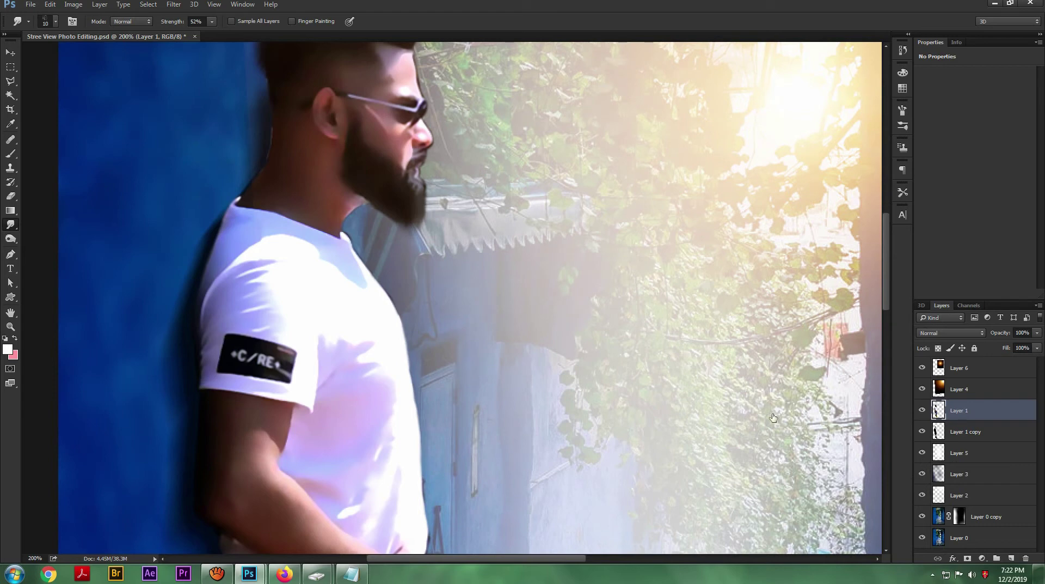
pyautogui.press('v')
pyautogui.moveTo(240, 193); pyautogui.dragTo(180, 244)
pyautogui.click(922, 368)
pyautogui.click(922, 368)
pyautogui.click(923, 389)
pyautogui.click(923, 389)
# Erase the Layer 4 glow from the man's head and body at 67% opacity with a 100 to 150 px eraser.
pyautogui.click(963, 388)
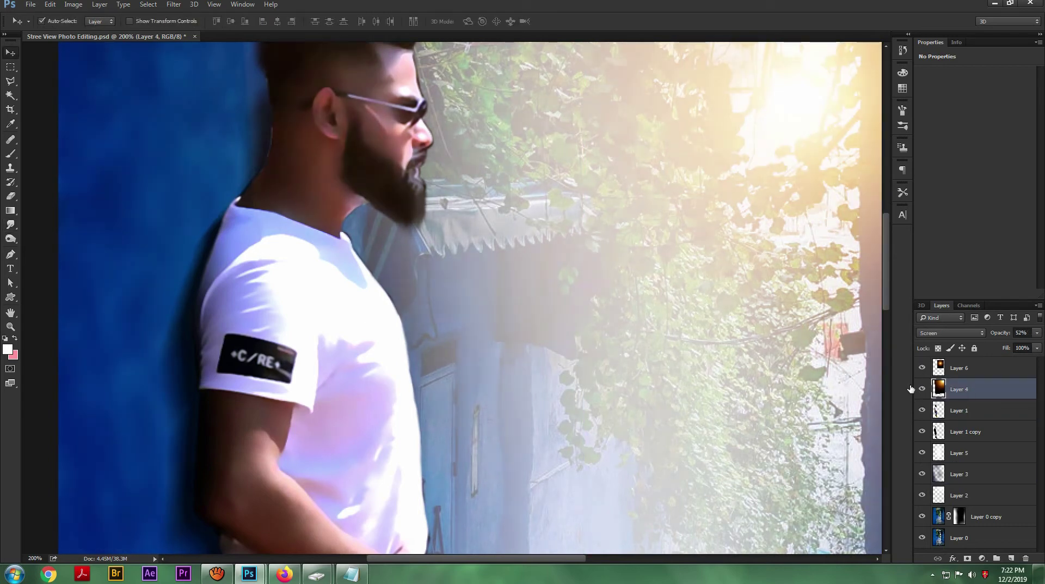
pyautogui.press('e')
pyautogui.hotkey('ctrl', '-')
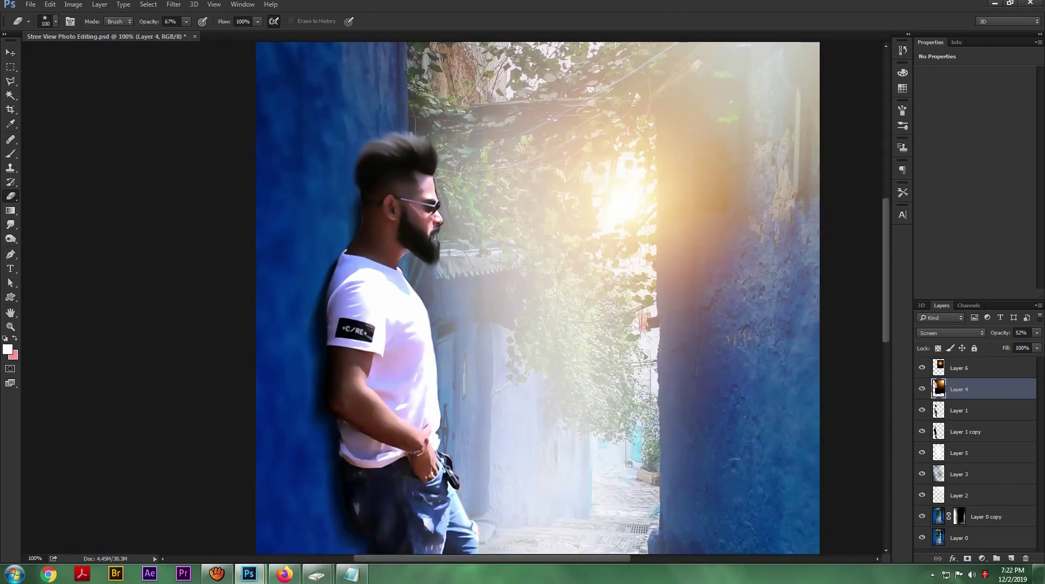
pyautogui.moveTo(534, 550); pyautogui.dragTo(553, 313)
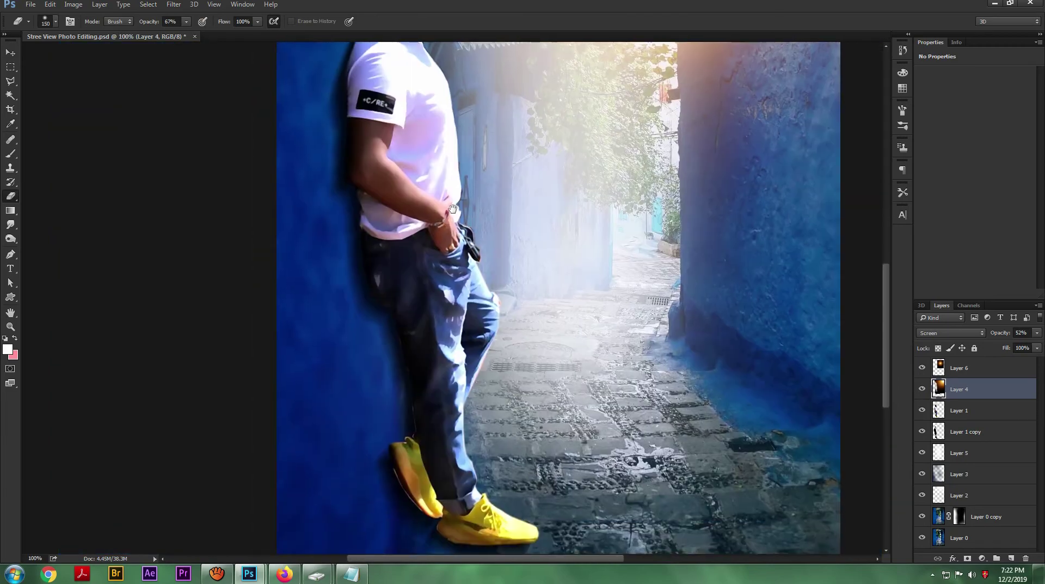
pyautogui.moveTo(511, 274); pyautogui.dragTo(540, 228)
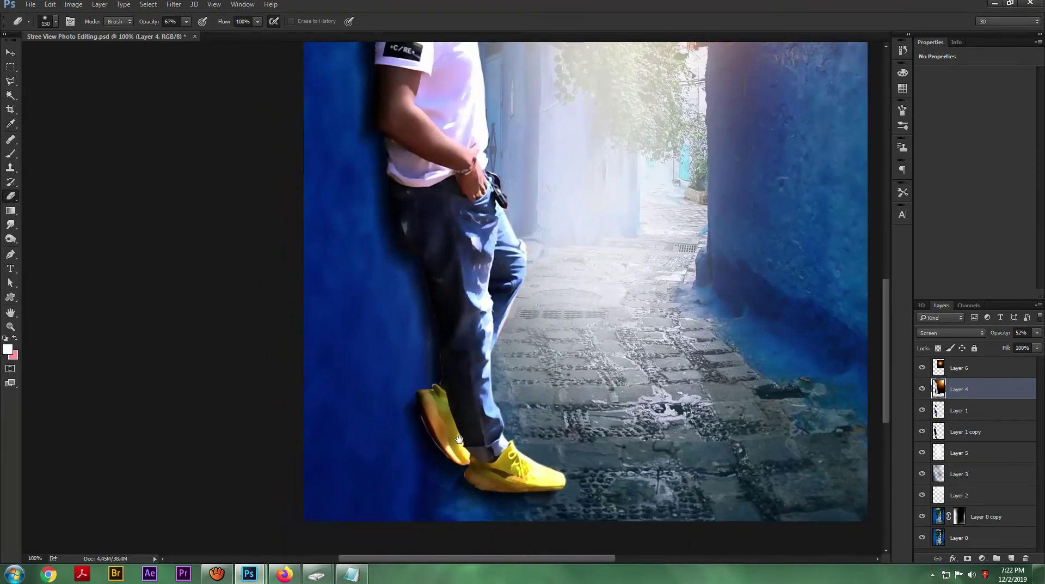
# Paint over the white fringe along the raised shoe's sole on Layer 1 with a sampled dark brown, using a 5 px brush.
pyautogui.click(922, 417)
pyautogui.click(922, 418)
pyautogui.click(956, 412)
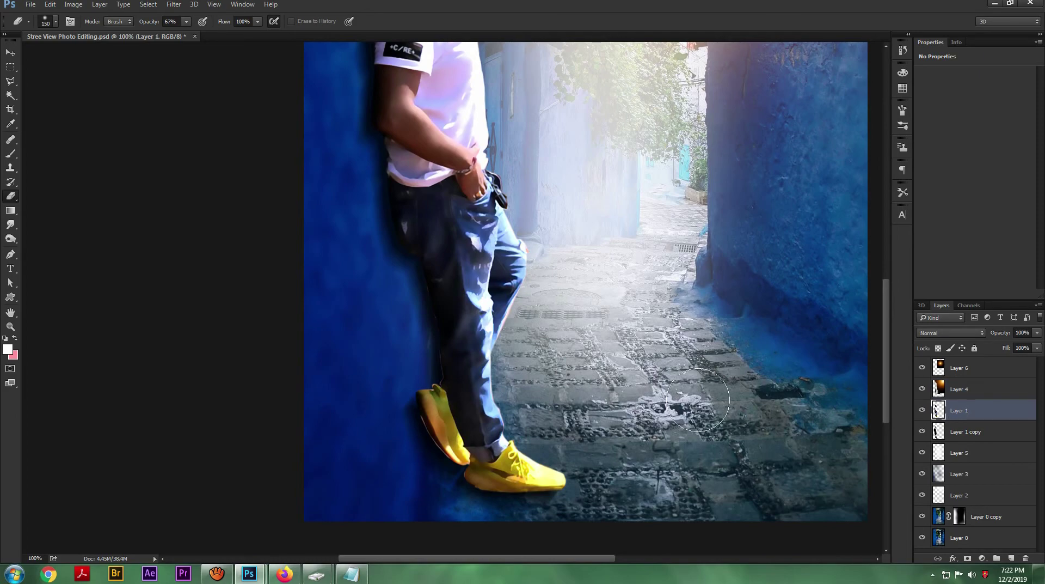
pyautogui.hotkey('ctrl', '+')
pyautogui.hotkey('ctrl', '+')
pyautogui.moveTo(420, 448); pyautogui.dragTo(455, 196)
pyautogui.press('b')
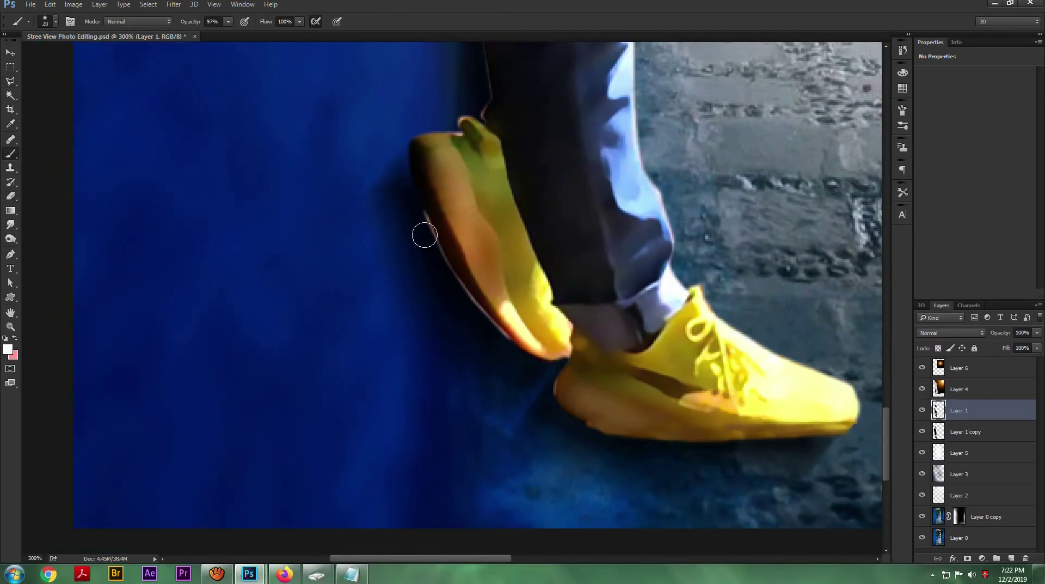
pyautogui.press('x')
pyautogui.press('i')
pyautogui.click(441, 237)
pyautogui.press('b')
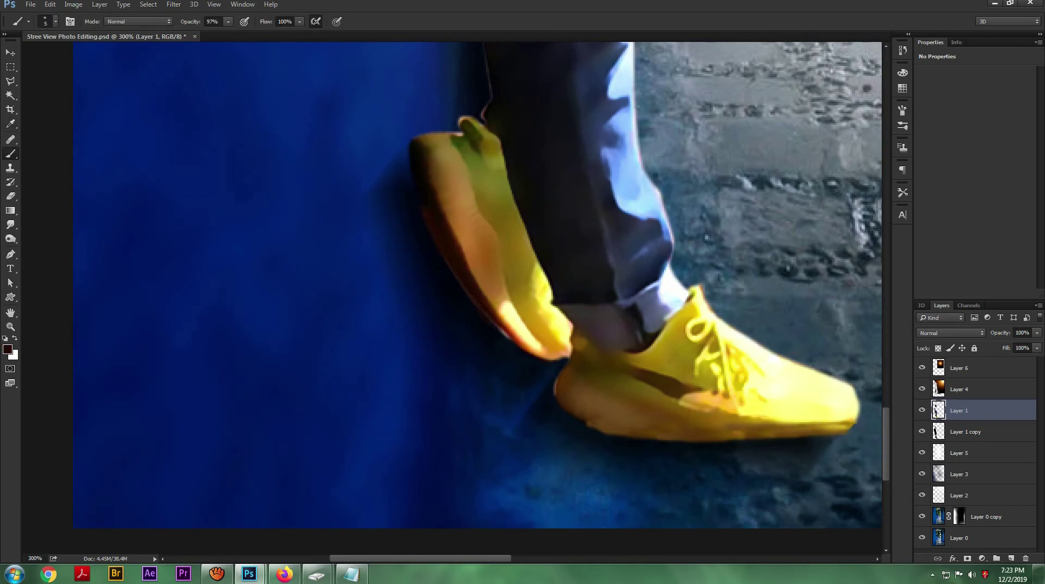
# Darken the raised shoe's sole edge with a near-black sampled from its heel, using a 7 px brush at 97% opacity.
pyautogui.press('i')
pyautogui.click(426, 192)
pyautogui.press('b')
pyautogui.moveTo(484, 306); pyautogui.dragTo(505, 333)
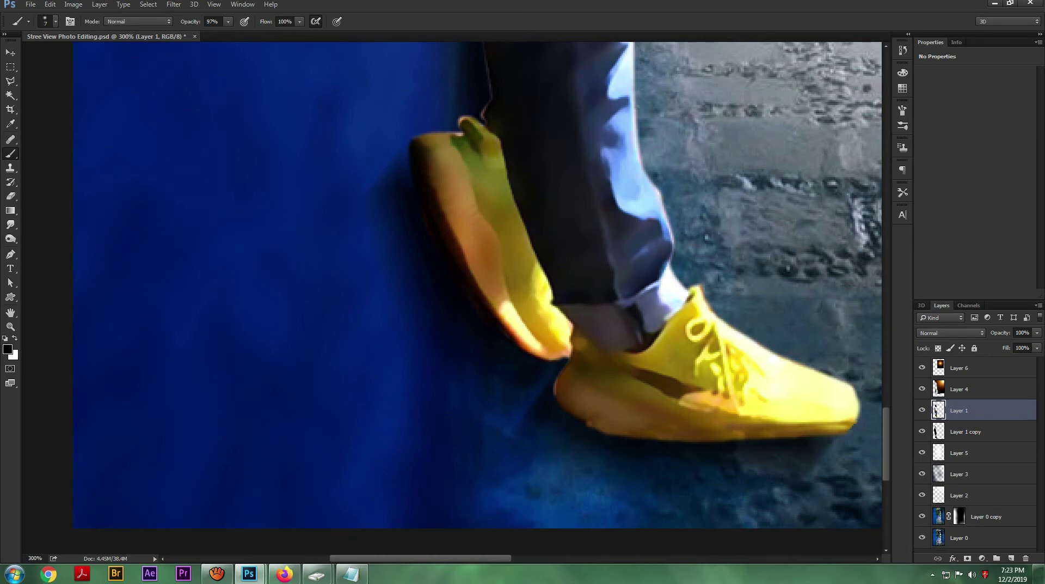
# Paint over the light fringe along the back edge of the trouser leg with a dark colour sampled from the jeans.
pyautogui.keyDown('alt'); pyautogui.click(559, 387); pyautogui.keyUp('alt')
pyautogui.scroll(5, 567, 388)
pyautogui.keyDown('alt'); pyautogui.click(463, 388); pyautogui.keyUp('alt')
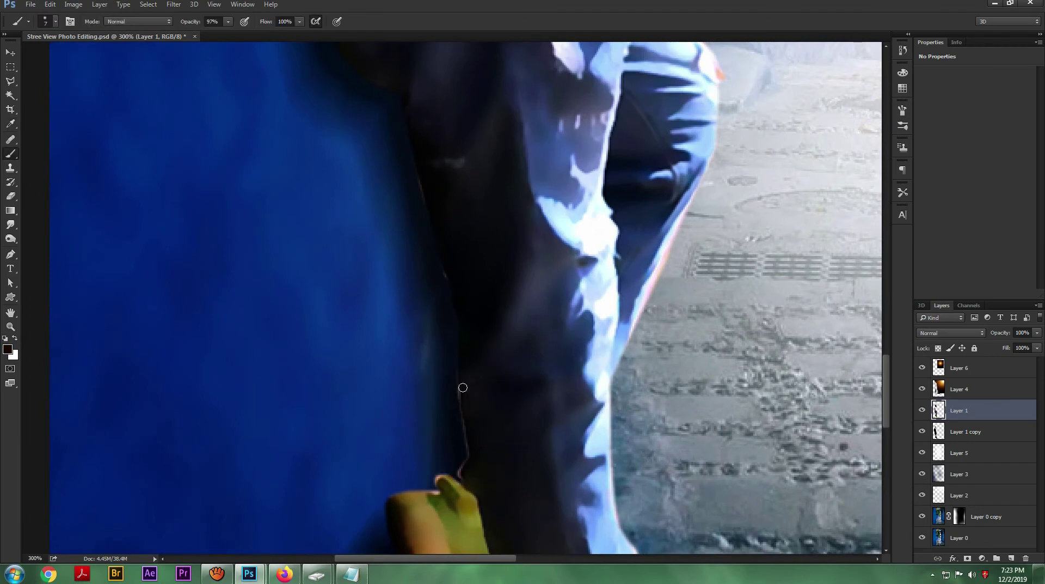
pyautogui.moveTo(470, 457); pyautogui.dragTo(463, 484)
pyautogui.scroll(5, 460, 353)
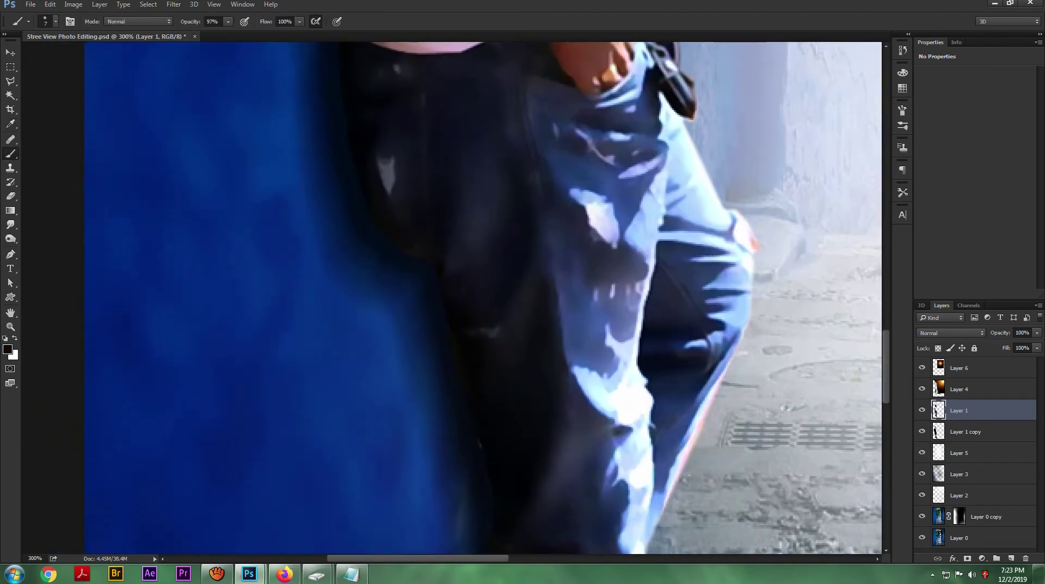
pyautogui.scroll(10, 533, 368)
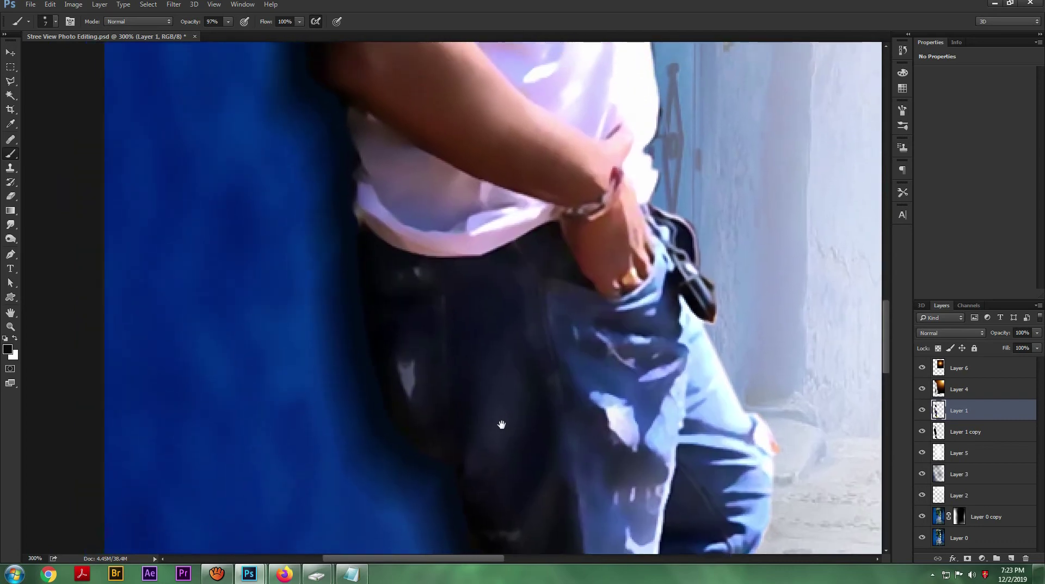
pyautogui.scroll(7, 533, 368)
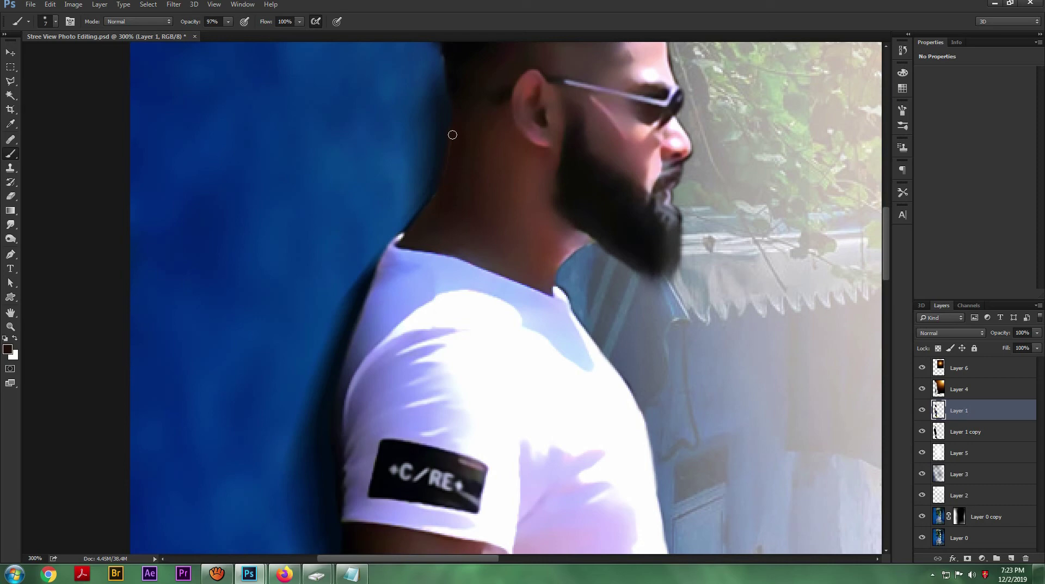
pyautogui.click(217, 573)
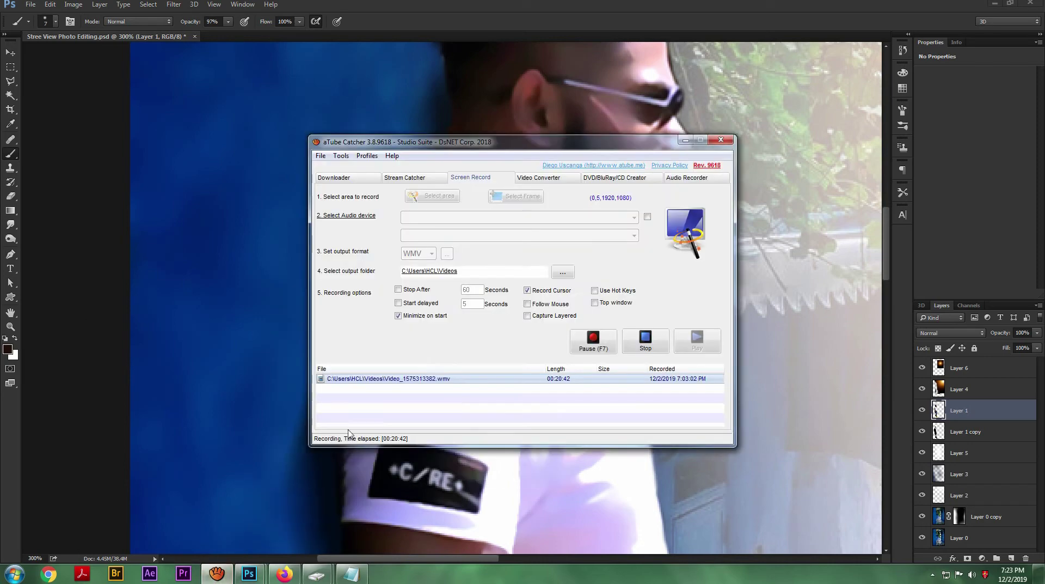
pyautogui.click(685, 140)
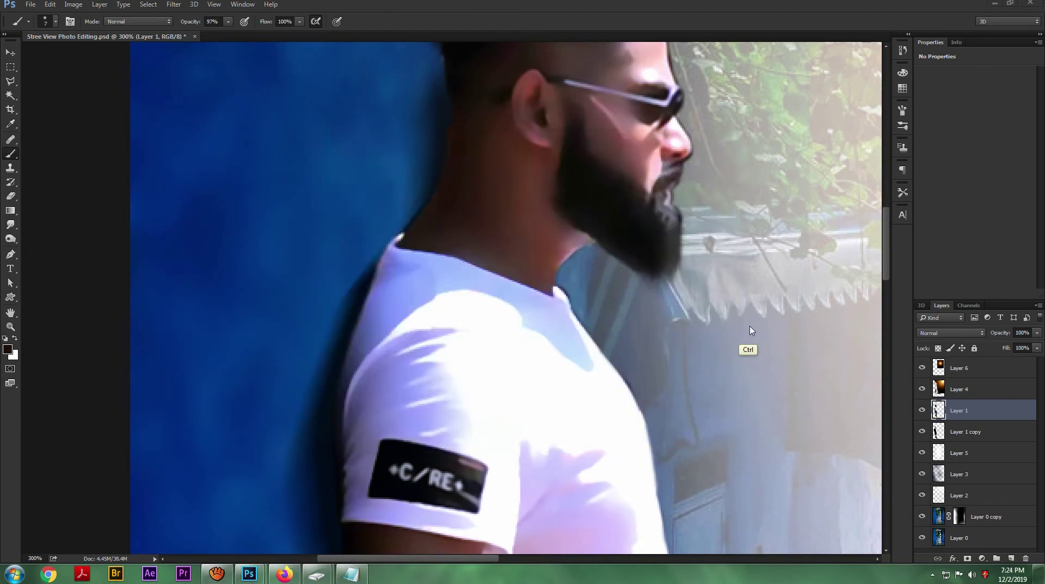
# Compare the whole composite with the Layer 6 glow hidden and shown.
pyautogui.hotkey('ctrl', '-')
pyautogui.hotkey('ctrl', '-')
pyautogui.hotkey('ctrl', '-')
pyautogui.hotkey('ctrl', '-')
pyautogui.hotkey('ctrl', '-')
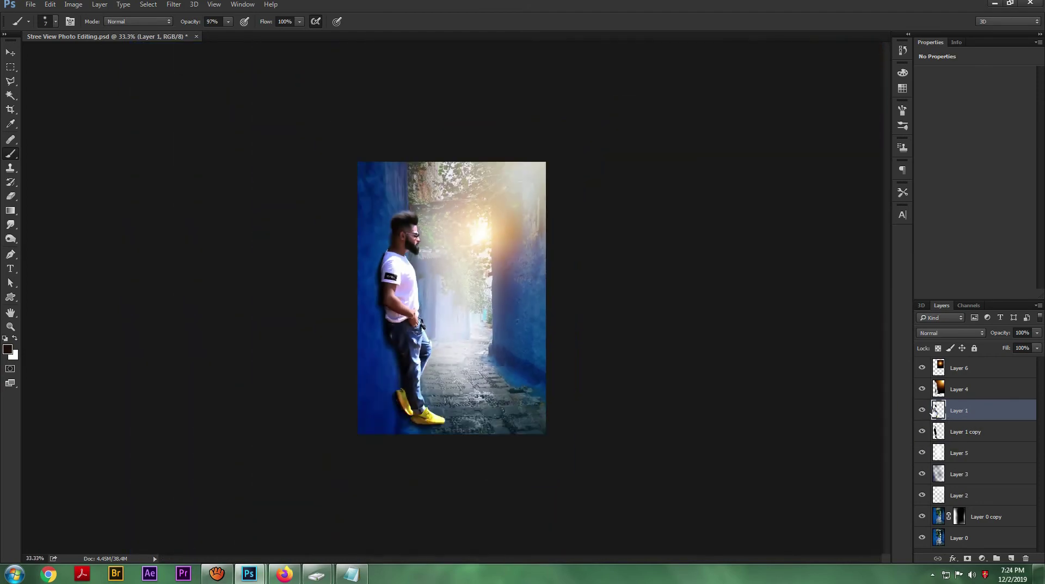
pyautogui.click(924, 371)
pyautogui.click(924, 371)
pyautogui.click(924, 370)
pyautogui.click(924, 372)
# Group all layers from Layer 6 down to Layer 0 and stamp the visible image onto a new layer above the group.
pyautogui.click(991, 372)
pyautogui.keyDown('shift'); pyautogui.click(976, 535); pyautogui.keyUp('shift')
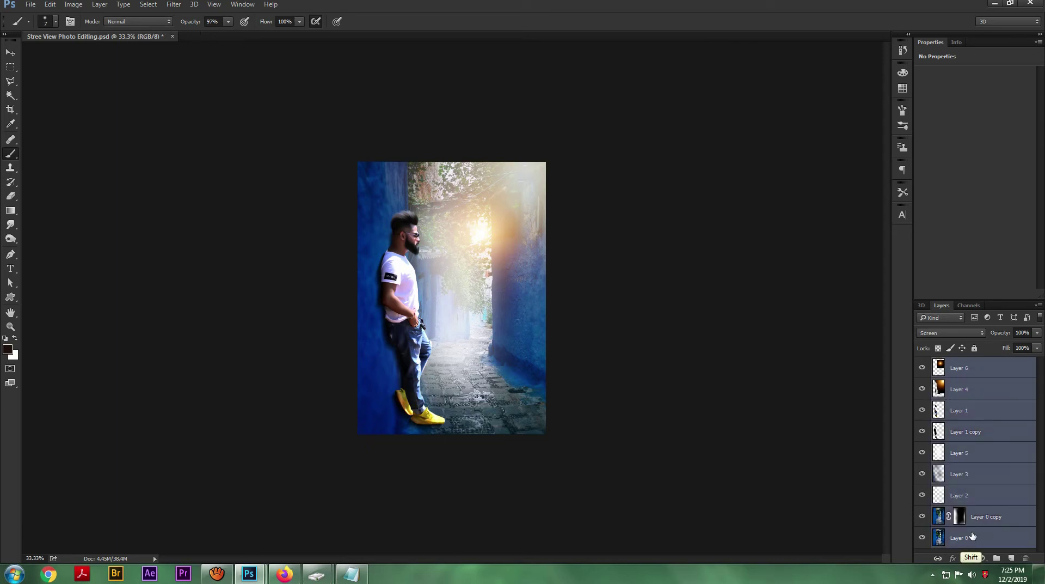
pyautogui.hotkey('ctrl', 'g')
pyautogui.hotkey('ctrl', 'alt', 'shift', 'e')
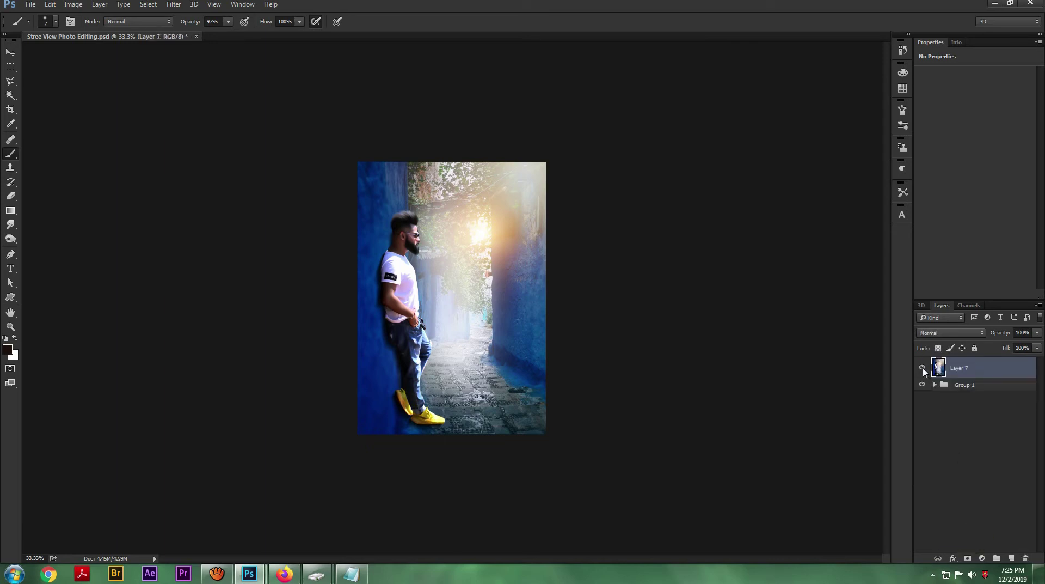
# Apply a slight Levels adjustment to the stamped Layer 7 using the midtone and highlight input sliders.
pyautogui.hotkey('ctrl', 'l')
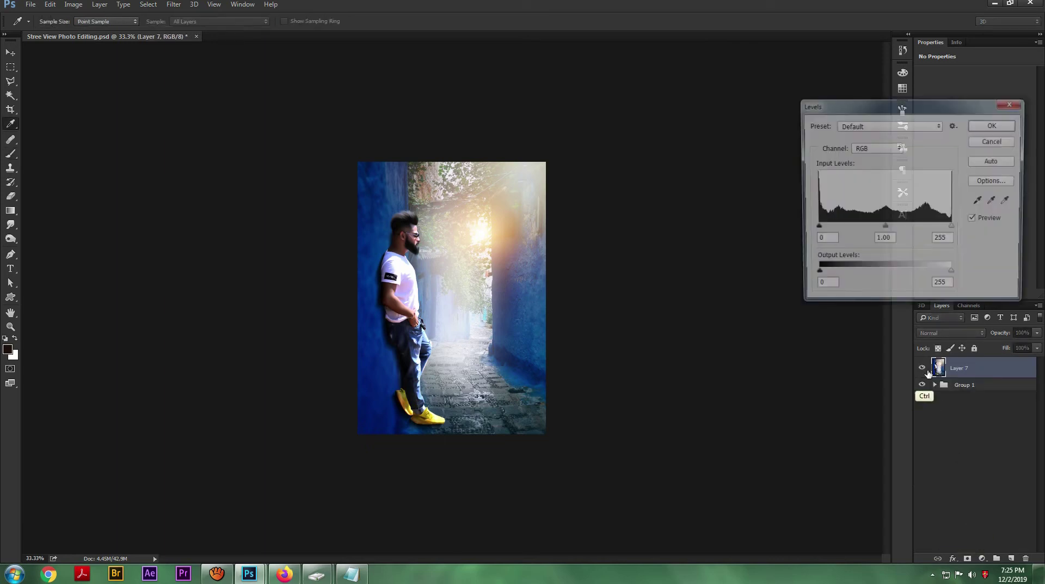
pyautogui.moveTo(884, 228); pyautogui.dragTo(887, 232)
pyautogui.moveTo(953, 228); pyautogui.dragTo(951, 230)
pyautogui.press('Return')
pyautogui.press('b')
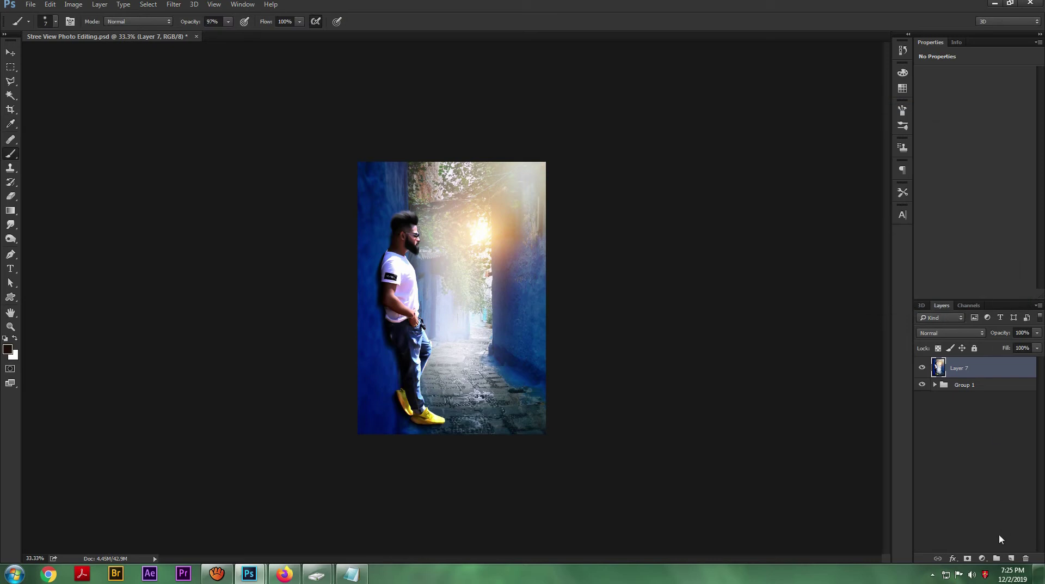
# Add a Color Lookup adjustment layer above Layer 7 and try the 2Strip.look and Candlelight.CUBE 3DLUT files.
pyautogui.click(982, 558)
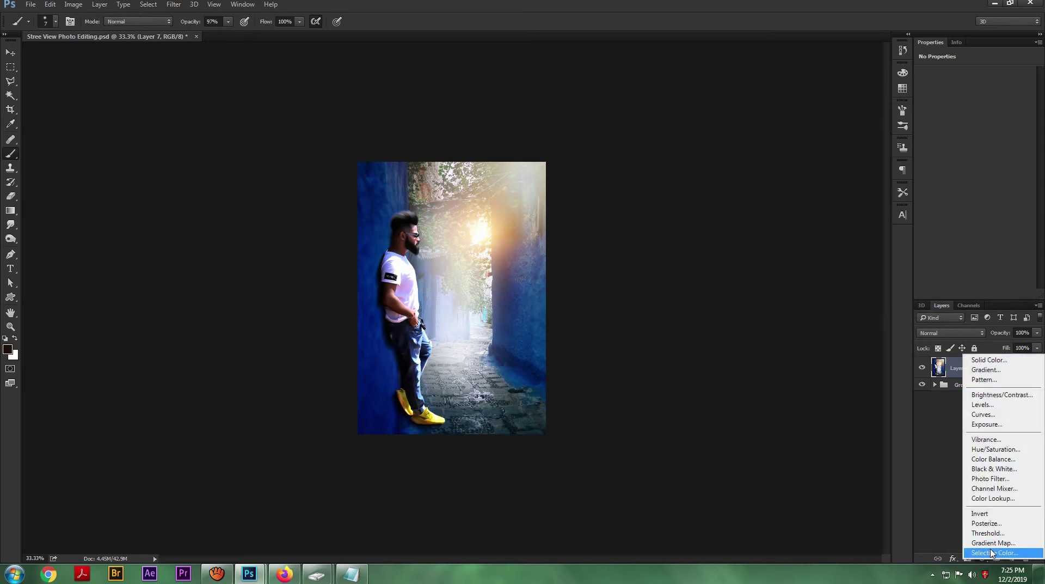
pyautogui.click(993, 498)
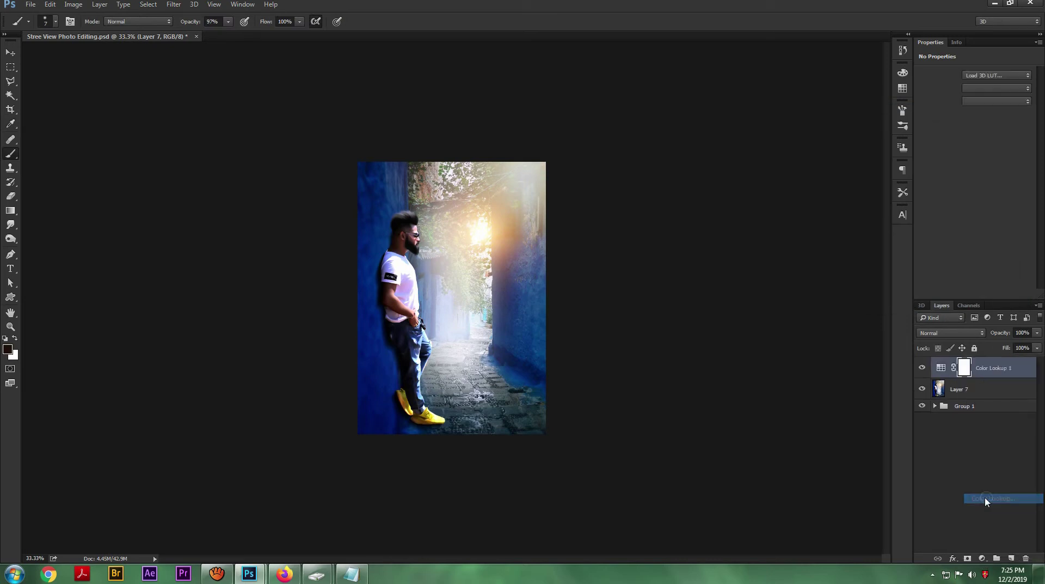
pyautogui.click(996, 76)
pyautogui.click(929, 120)
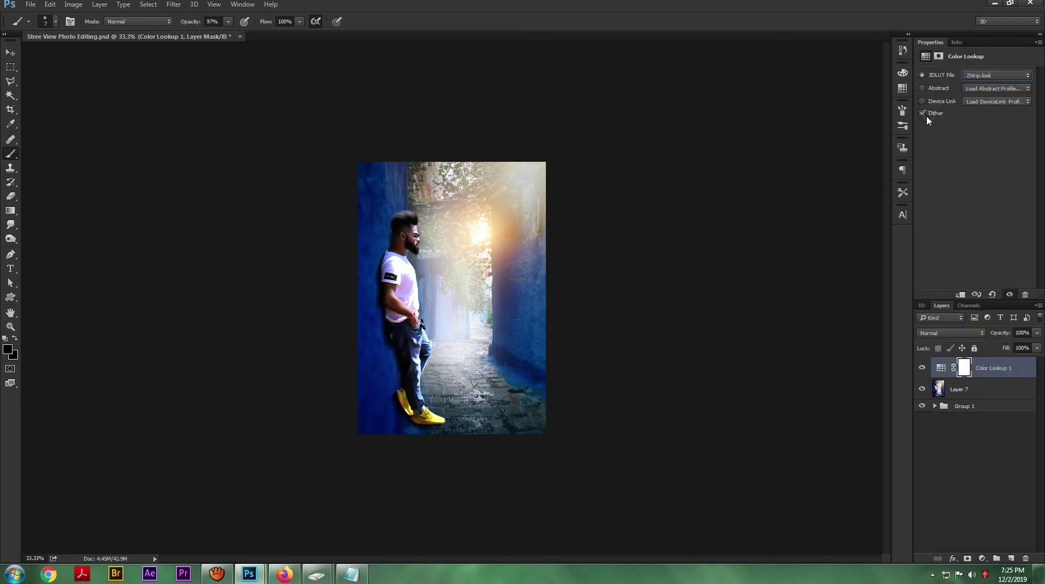
pyautogui.press('Down')
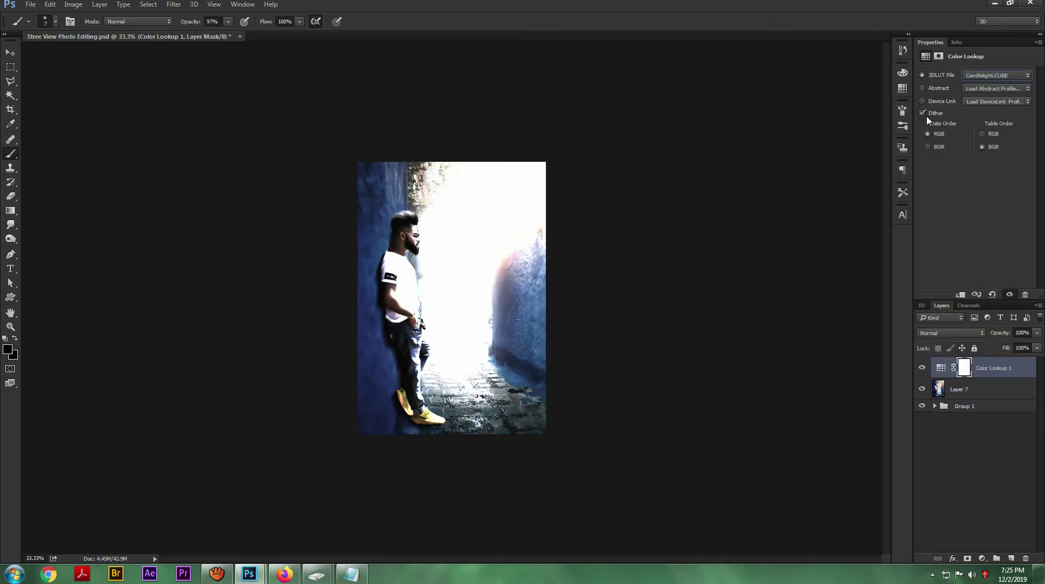
# Try the 3DLUT looks on the Color Lookup layer from 3Strip.look through Crisp_Warm.look to EdgyAmber.3DL.
pyautogui.click(994, 76)
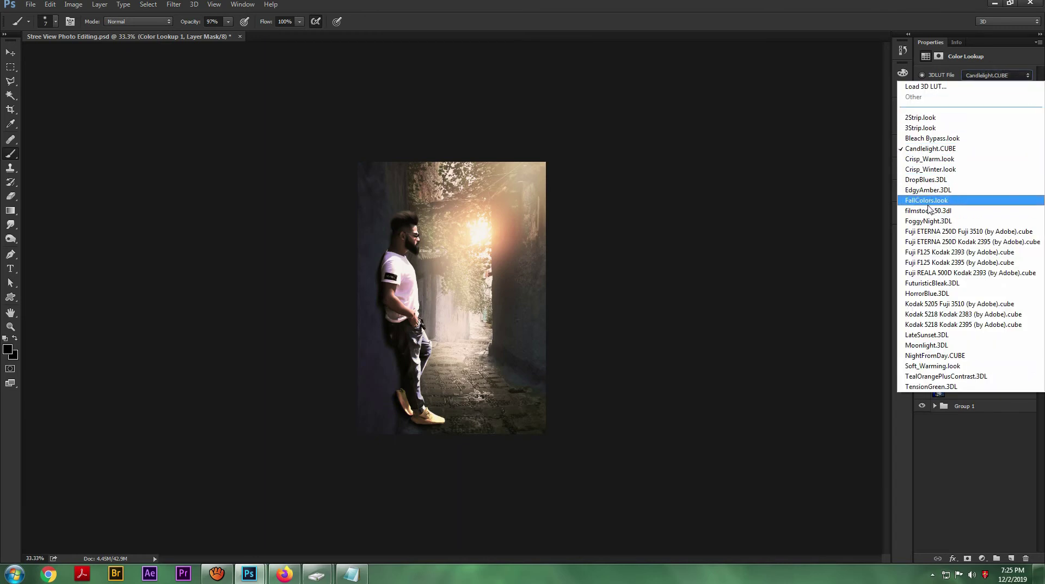
pyautogui.click(930, 128)
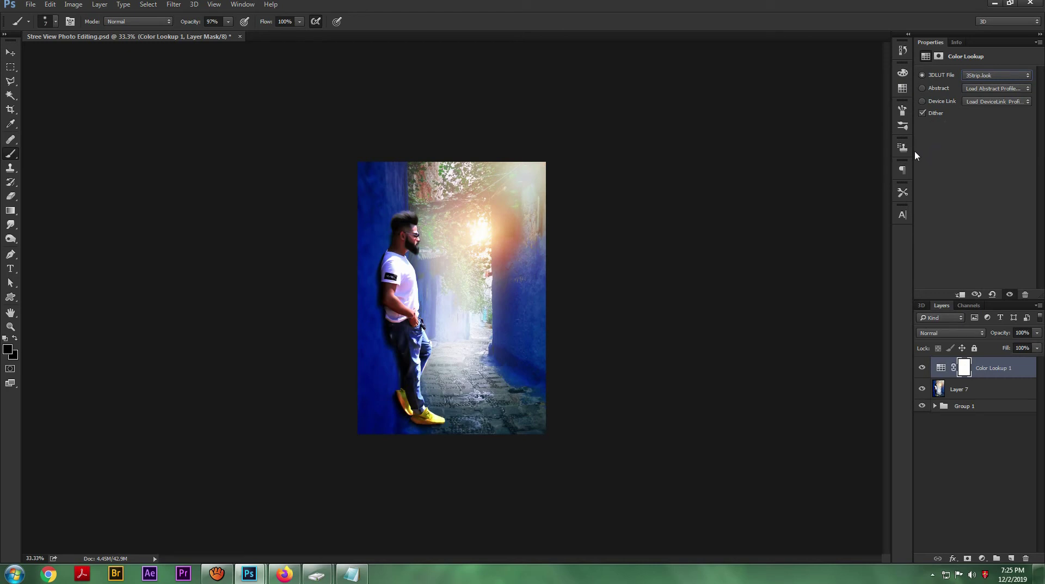
pyautogui.press('Down')
pyautogui.press('Down')
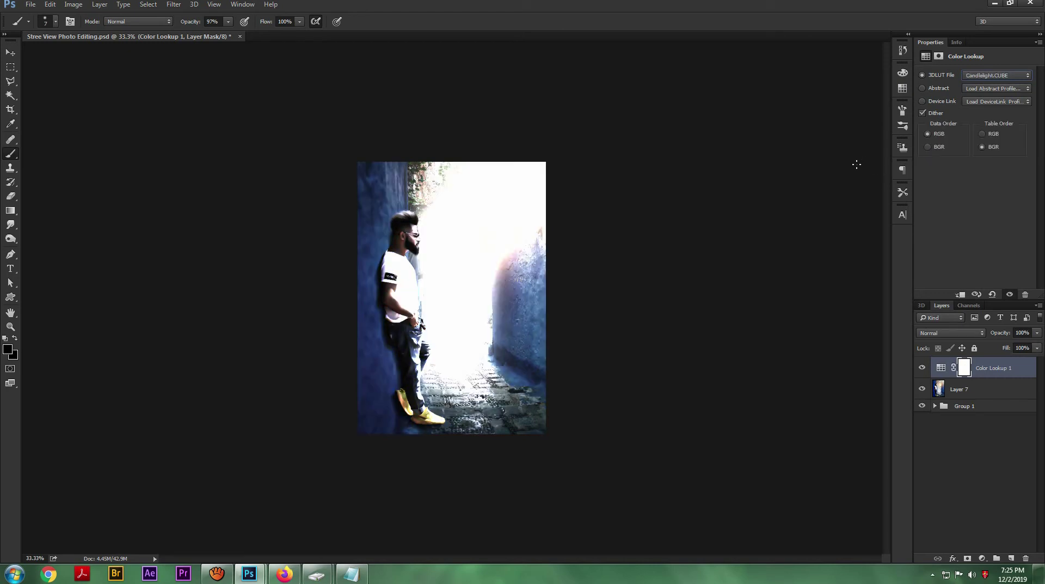
pyautogui.press('Up')
pyautogui.press('Up')
pyautogui.press('Up')
pyautogui.press('Down')
pyautogui.press('Down')
pyautogui.press('Down')
pyautogui.press('Down')
pyautogui.press('Down')
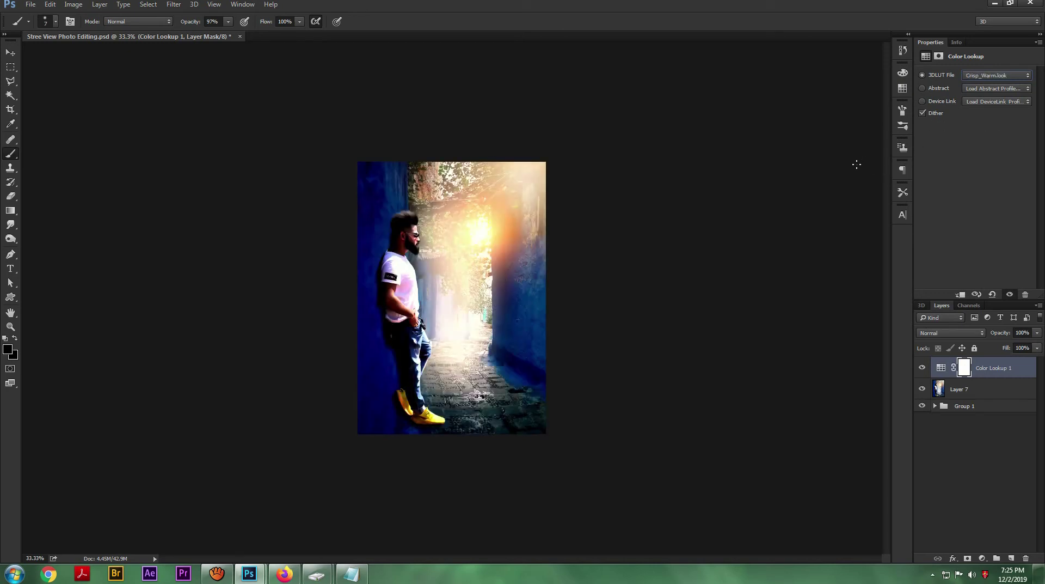
pyautogui.press('Down')
pyautogui.press('Down')
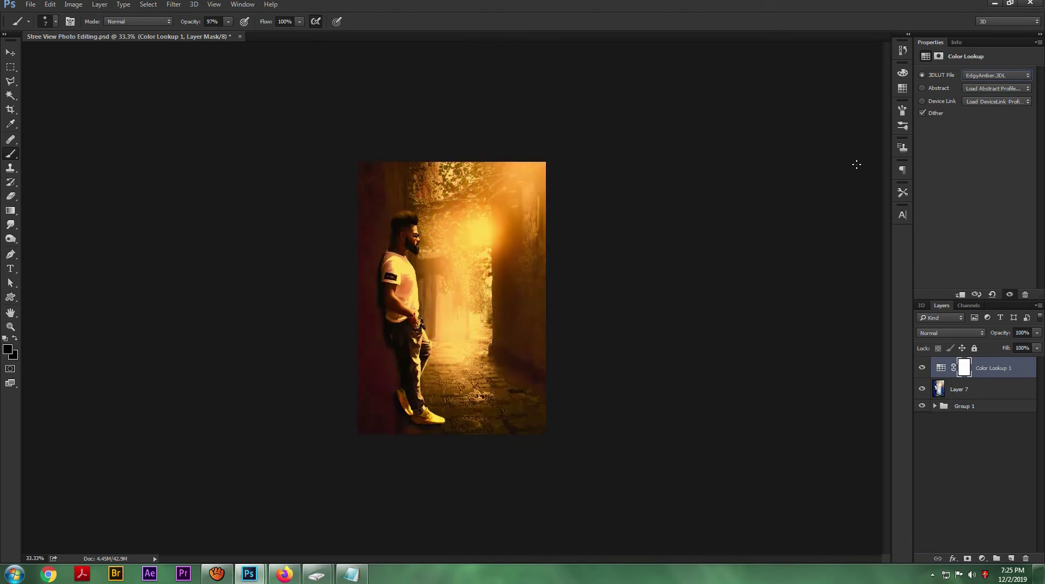
# Set the Color Lookup layer to Soft Light blending at 32% opacity.
pyautogui.click(950, 333)
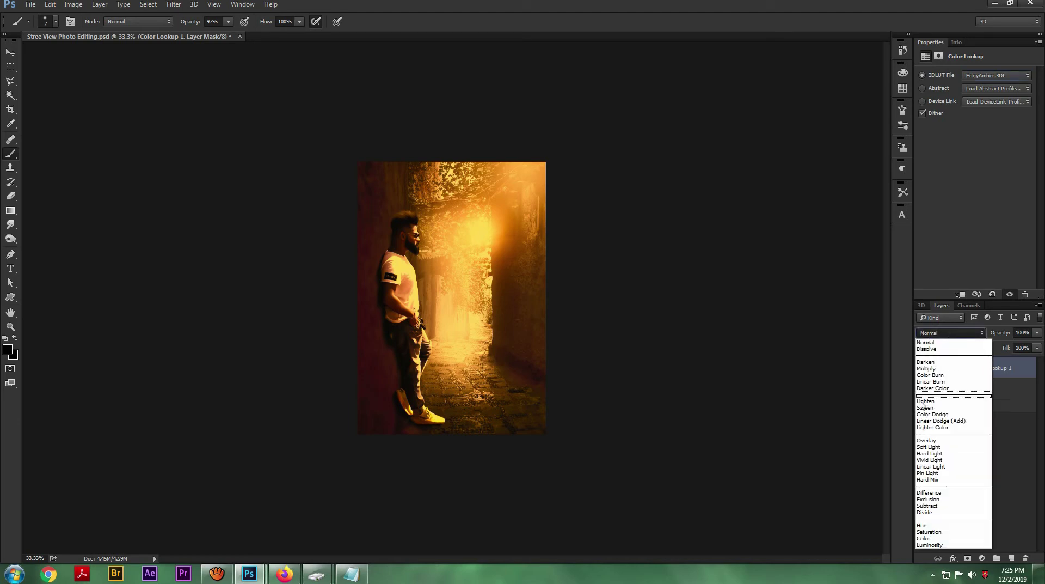
pyautogui.click(924, 451)
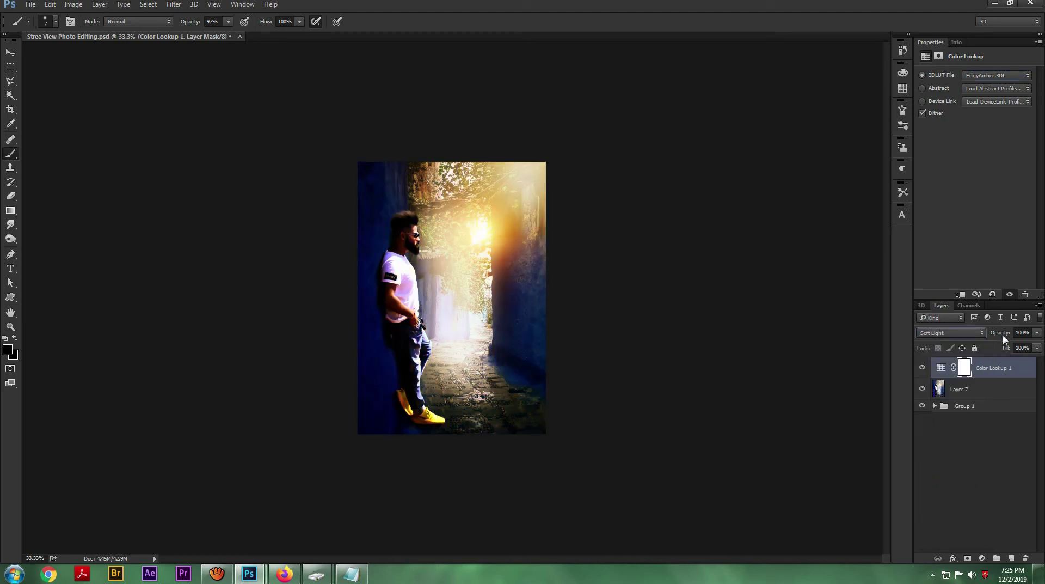
pyautogui.moveTo(1004, 337); pyautogui.dragTo(981, 338)
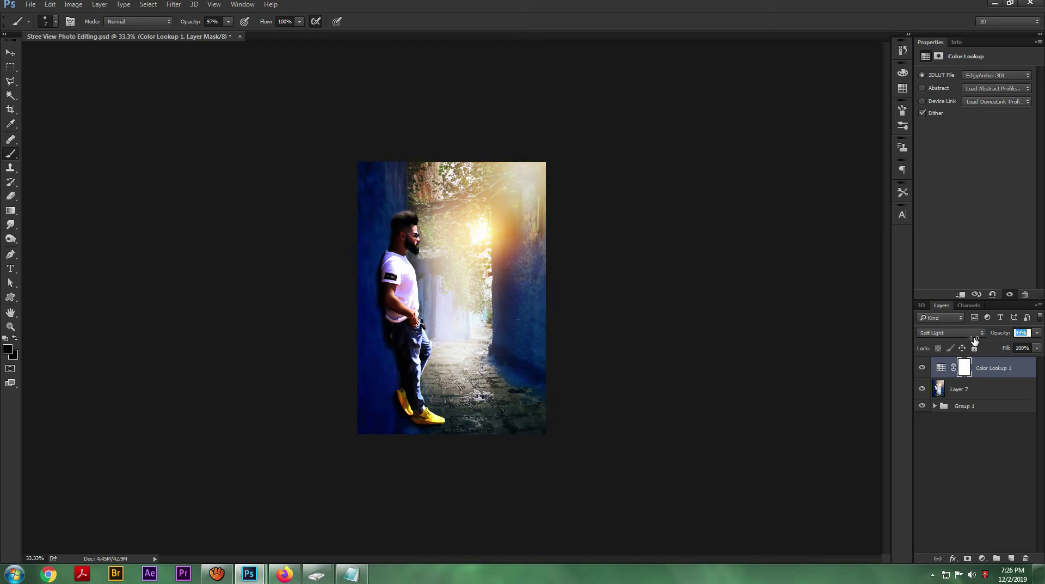
pyautogui.moveTo(968, 340); pyautogui.dragTo(967, 343)
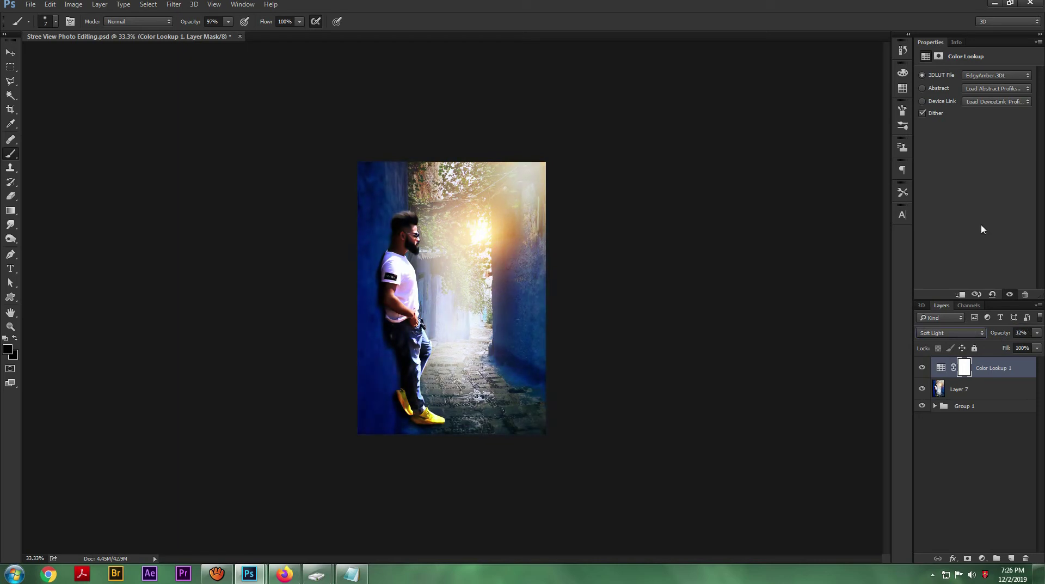
# Load the Moonlight.3DL look, try the Dissolve and Darken blend modes, and set the Color Lookup layer to Normal.
pyautogui.click(986, 76)
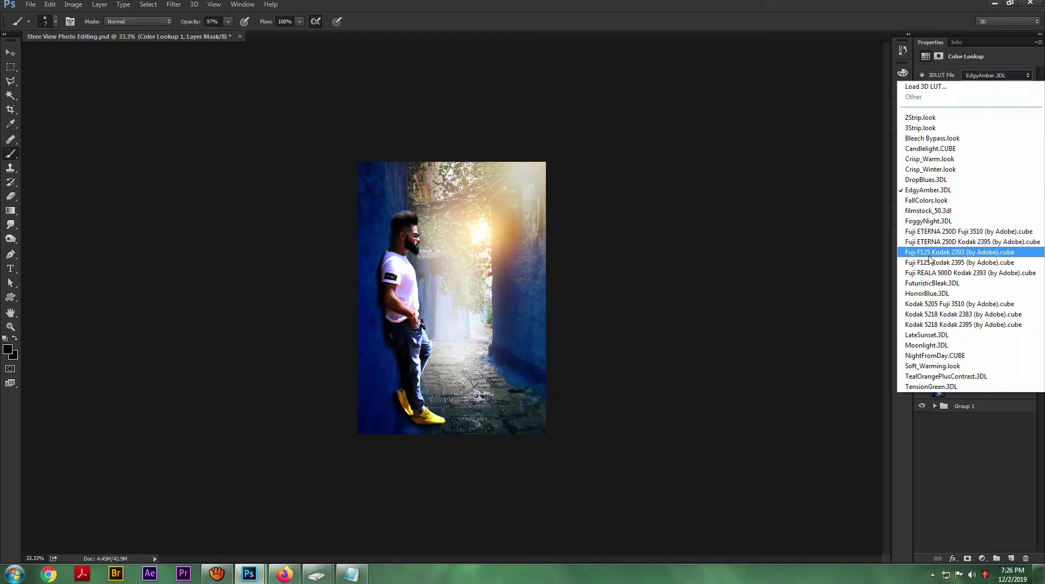
pyautogui.click(932, 345)
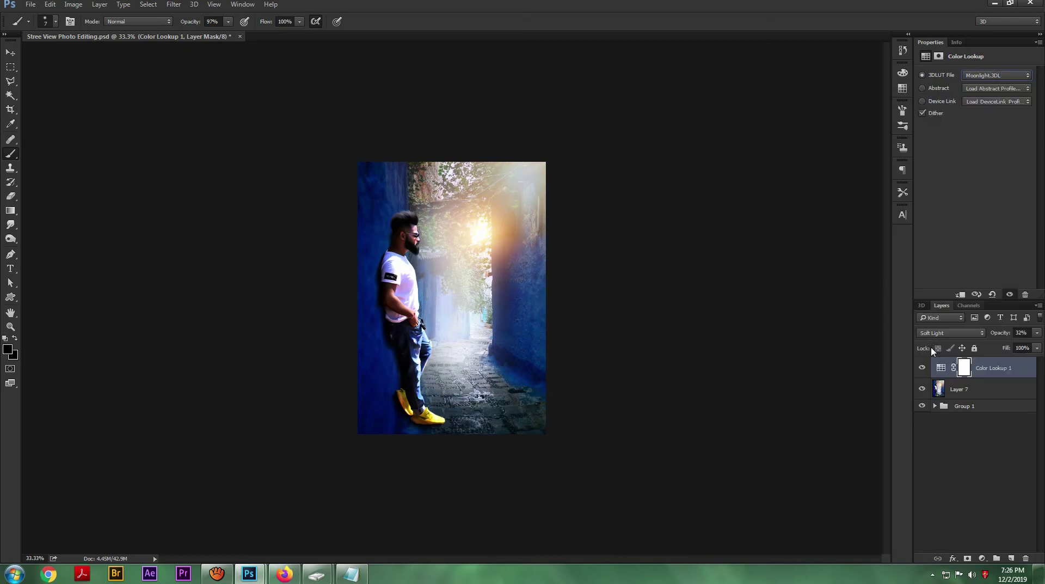
pyautogui.click(946, 333)
pyautogui.click(930, 341)
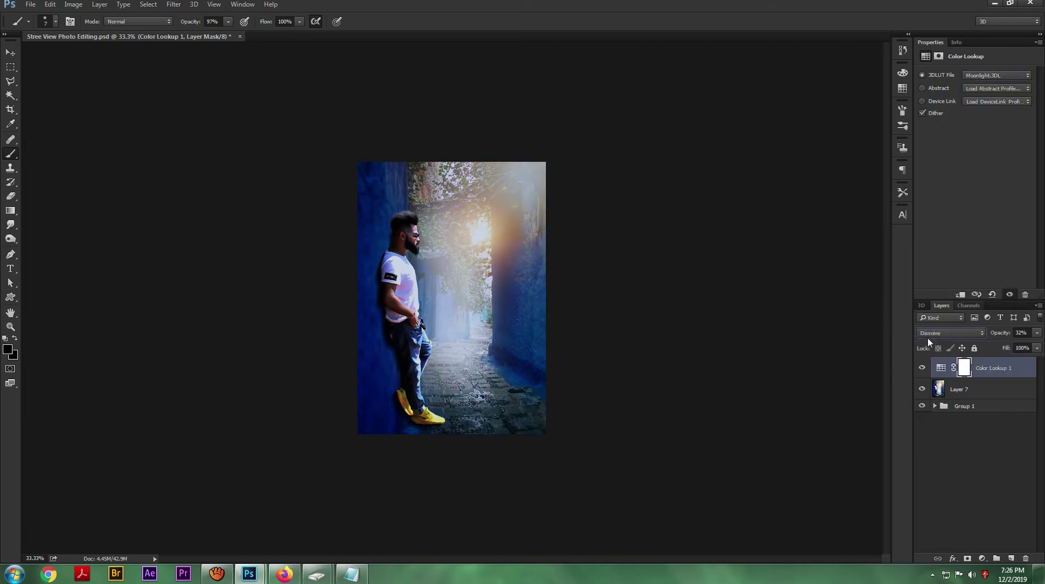
pyautogui.press('Down')
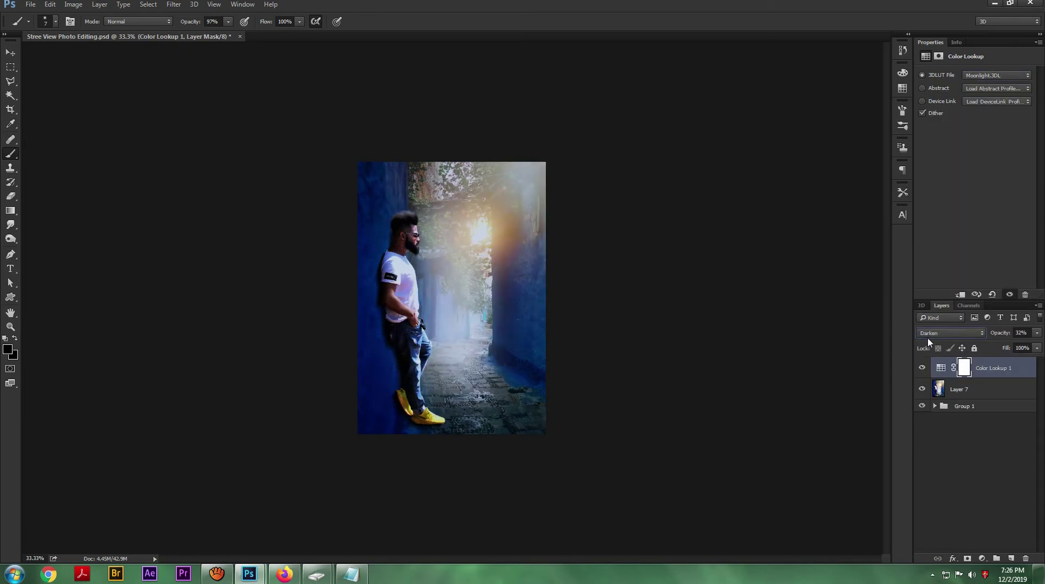
pyautogui.press('Up')
pyautogui.press('Up')
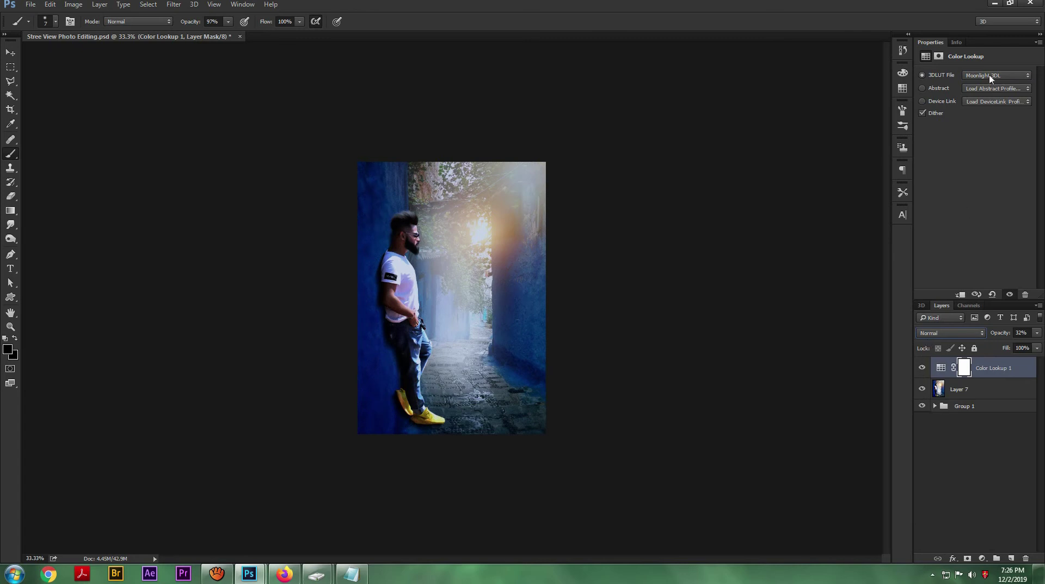
# Try other 3DLUT looks on the Color Lookup layer, including TealOrangePlusContrast.3DL, Kodak 5218 and Kodak 5205 Fuji 3510.
pyautogui.click(989, 78)
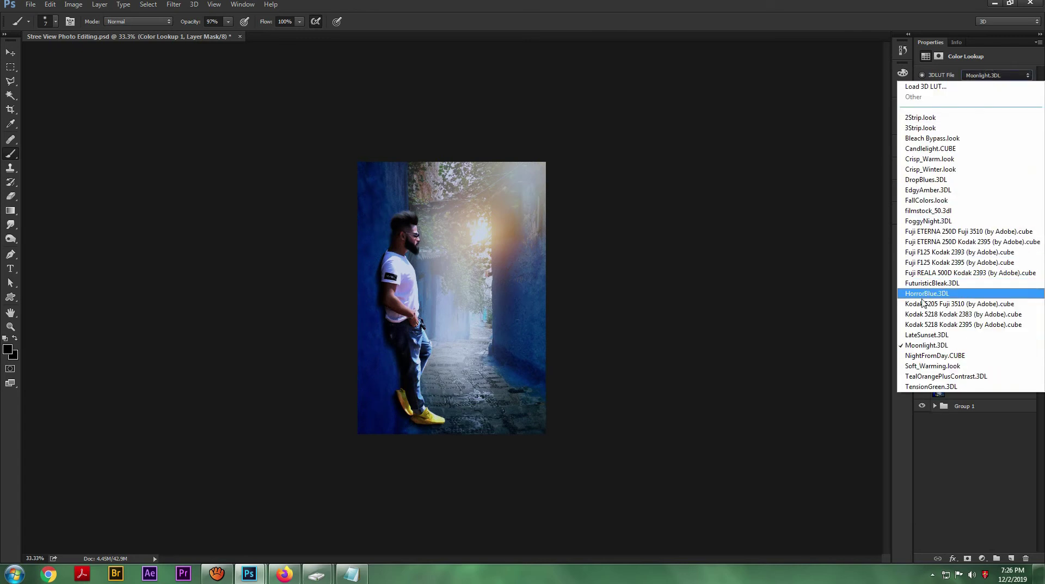
pyautogui.click(974, 264)
pyautogui.press('Down')
pyautogui.press('Down')
pyautogui.press('Down')
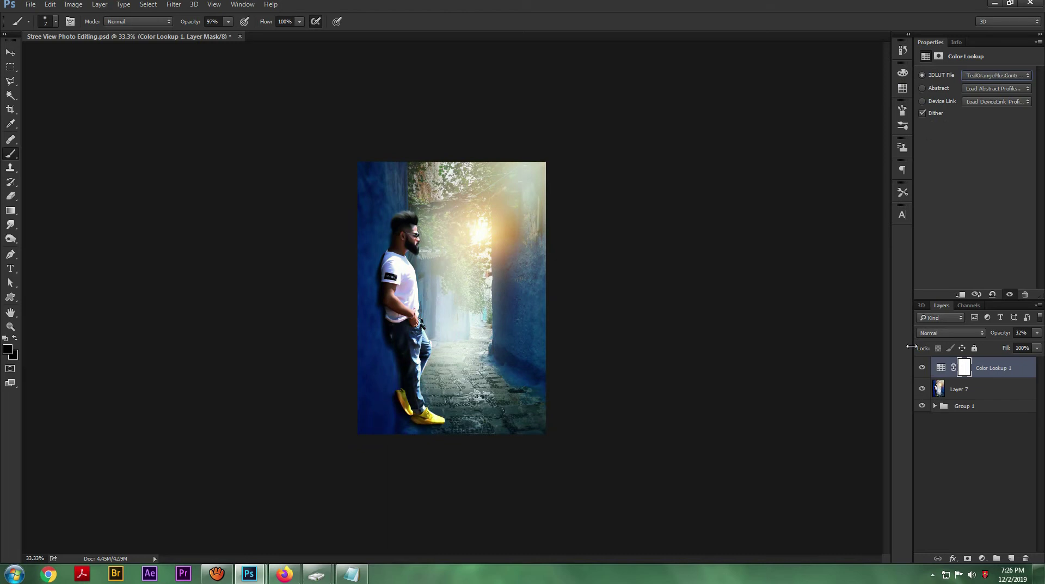
pyautogui.press('Up')
pyautogui.press('Up')
pyautogui.press('Up')
pyautogui.press('Up')
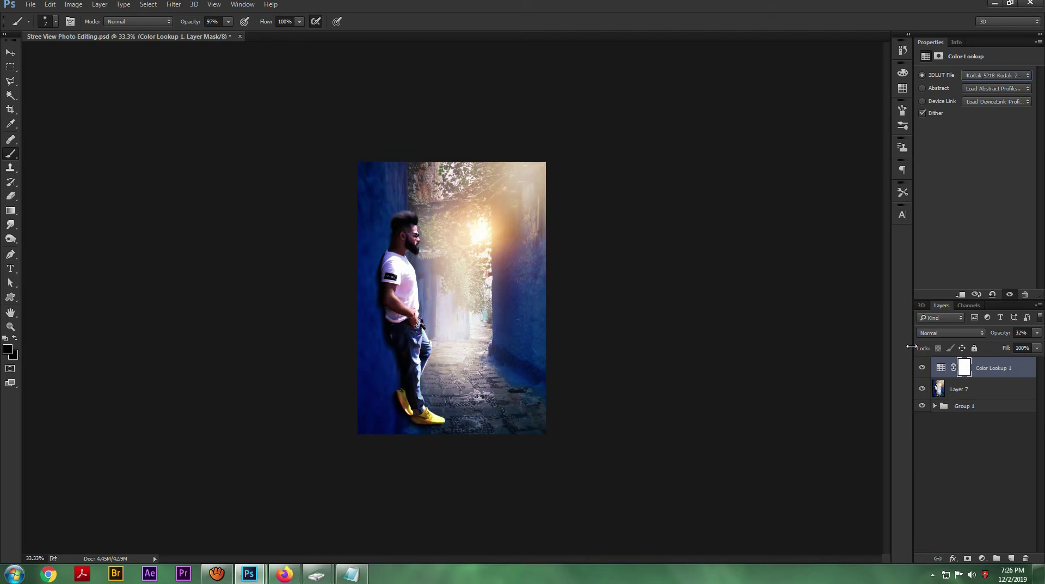
pyautogui.press('Up')
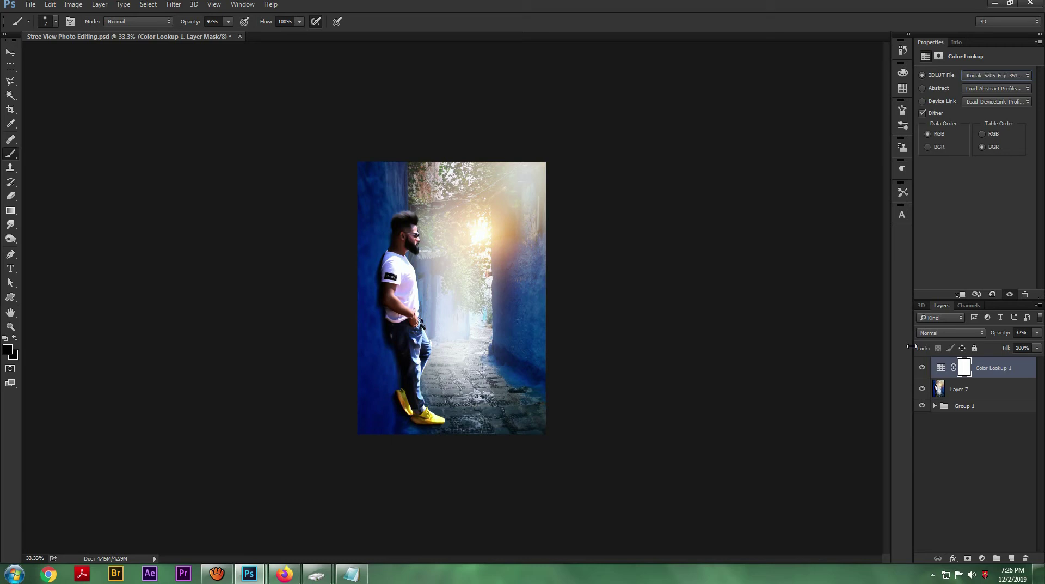
# Try the TensionGreen.3DL, filmstock_50.3dl and FallColors.look 3DLUT files, and apply LateSunset.3DL to the Color Lookup layer.
pyautogui.click(989, 75)
pyautogui.click(948, 386)
pyautogui.click(982, 75)
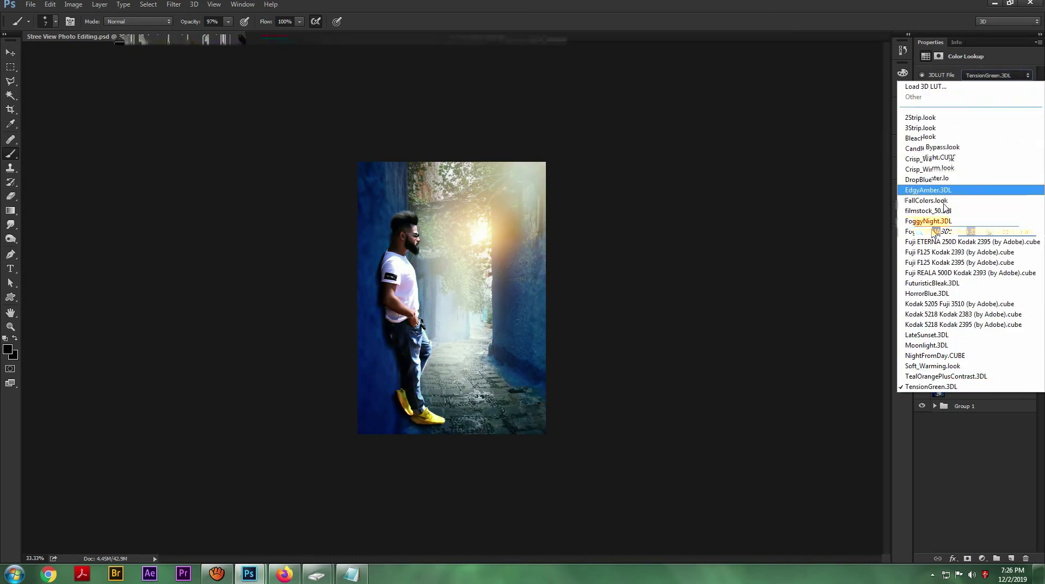
pyautogui.click(937, 211)
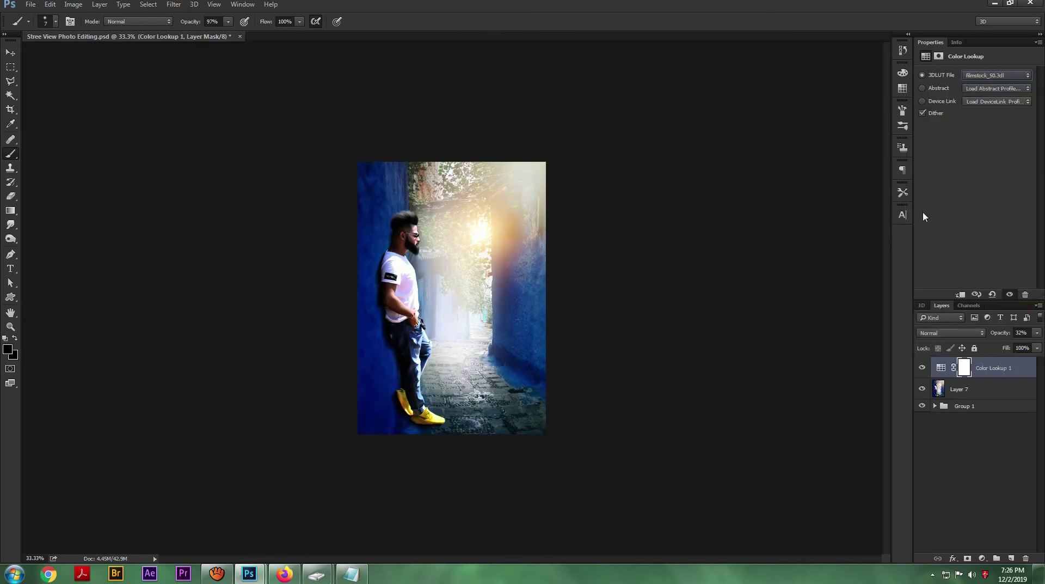
pyautogui.click(981, 76)
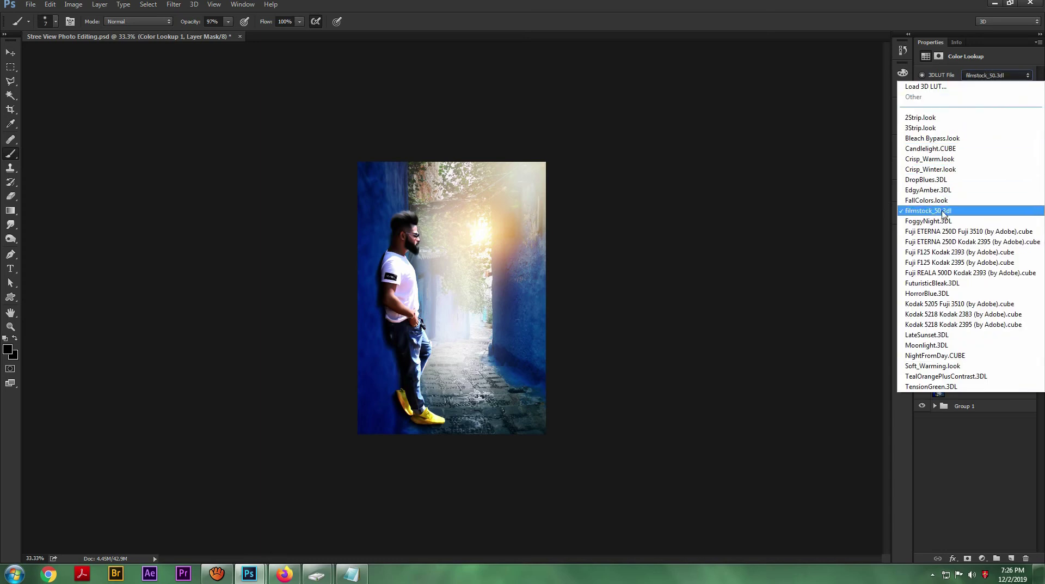
pyautogui.click(937, 200)
pyautogui.click(975, 77)
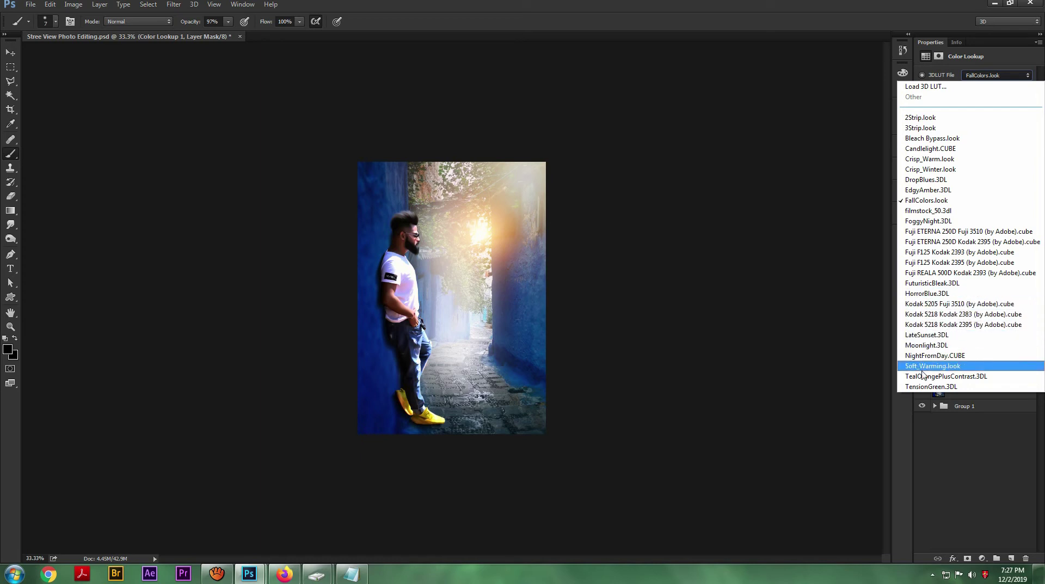
pyautogui.click(923, 335)
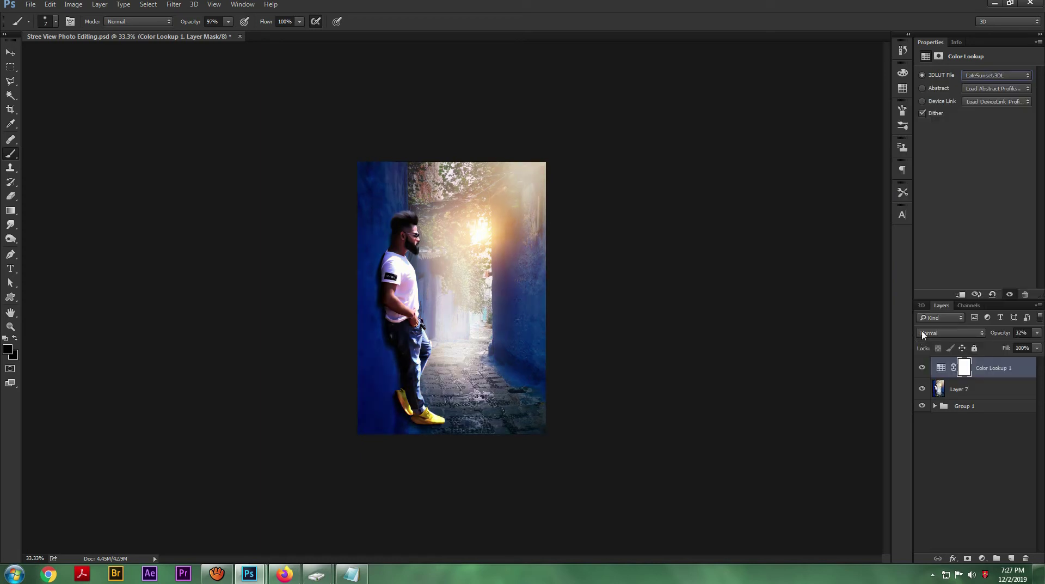
# Set the Color Lookup layer to Soft Light blending at 20% opacity.
pyautogui.click(943, 337)
pyautogui.click(930, 450)
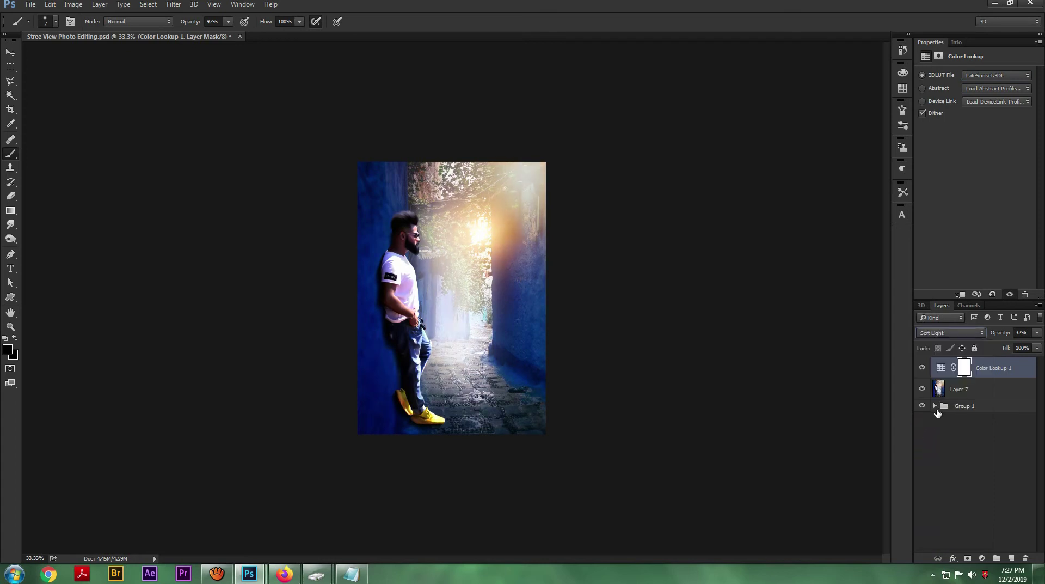
pyautogui.moveTo(1000, 338); pyautogui.dragTo(986, 340)
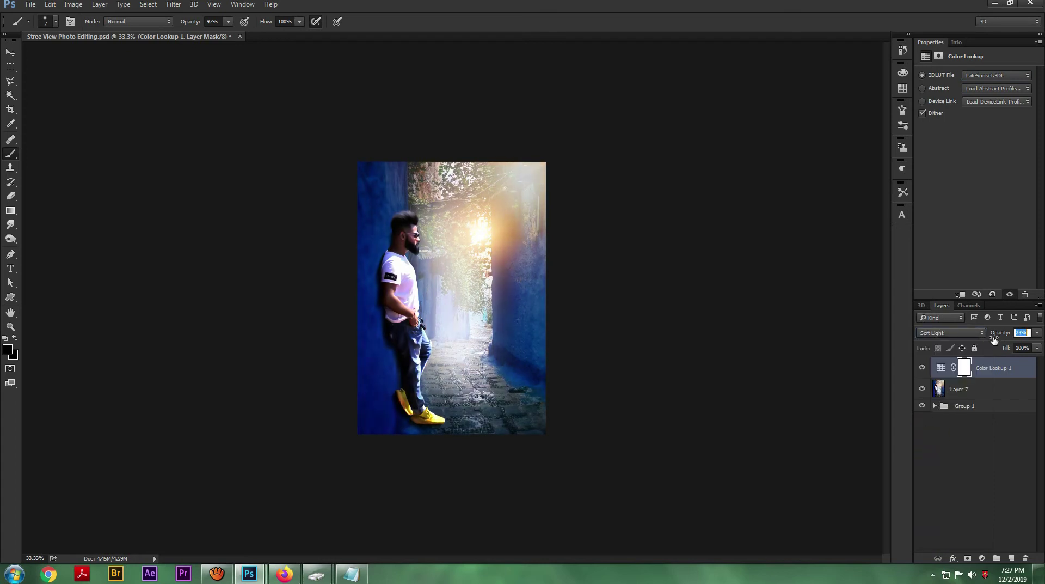
pyautogui.moveTo(993, 340); pyautogui.dragTo(992, 343)
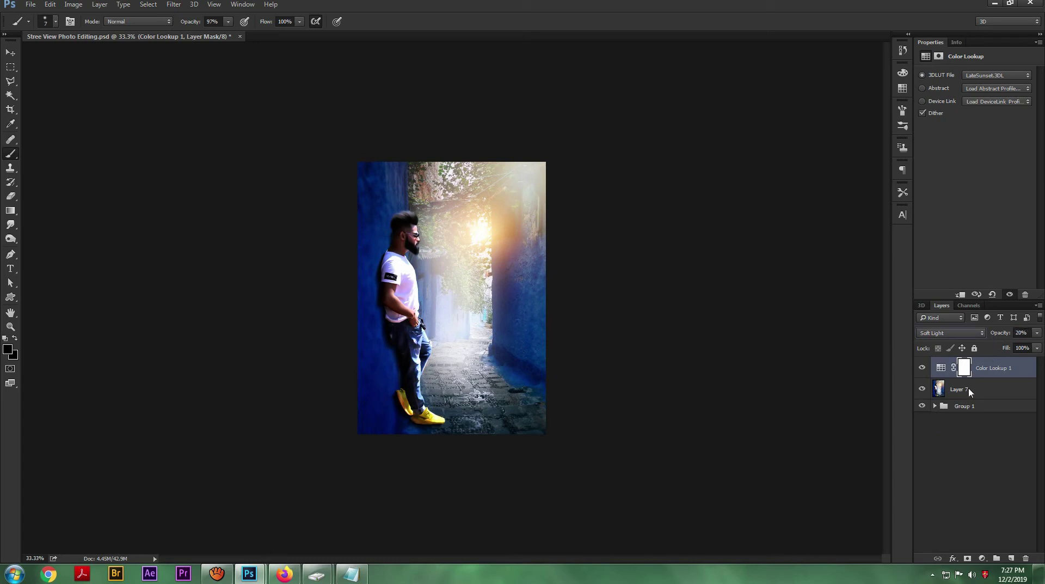
# Add a new layer above the Color Lookup layer, fill it with black and set its opacity to 81%.
pyautogui.click(1012, 558)
pyautogui.click(9, 350)
pyautogui.moveTo(744, 226); pyautogui.dragTo(745, 245)
pyautogui.click(900, 101)
pyautogui.hotkey('alt', 'BackSpace')
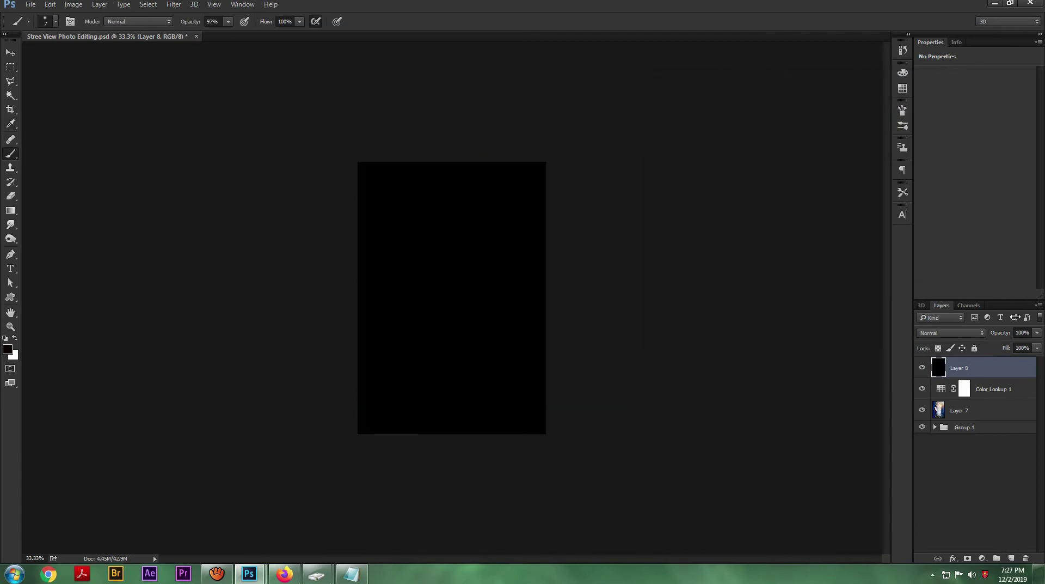
pyautogui.moveTo(1005, 334); pyautogui.dragTo(994, 337)
# Erase the black layer over the alley's centre and the man with a large soft Eraser, reducing the eraser's opacity to 46%.
pyautogui.press('e')
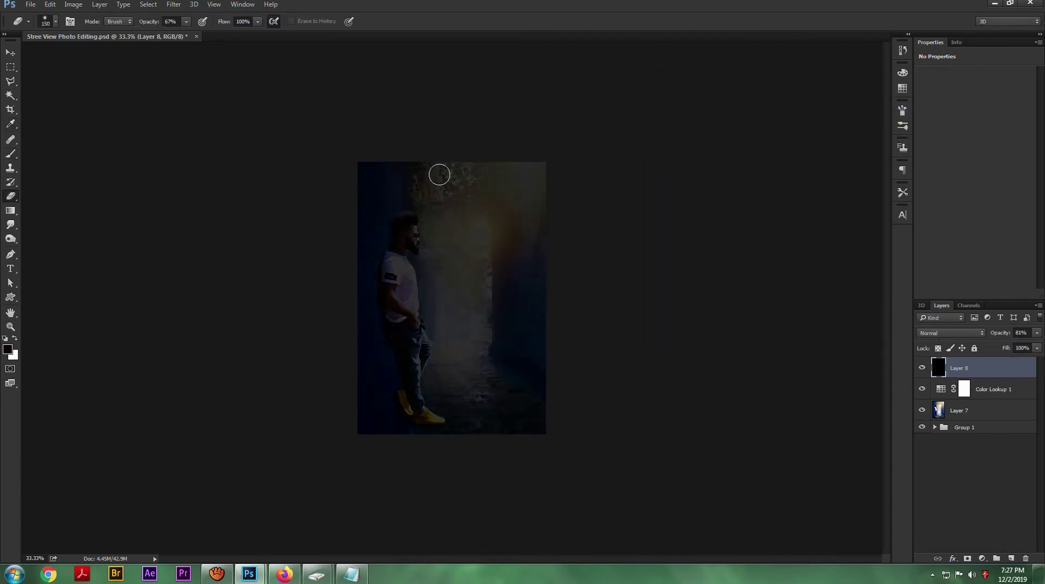
pyautogui.press(']')
pyautogui.click(461, 266)
pyautogui.click(461, 268)
pyautogui.moveTo(477, 209)
pyautogui.mouseDown()
pyautogui.moveTo(460, 283)
pyautogui.moveTo(475, 354)
pyautogui.mouseUp()
pyautogui.moveTo(149, 22); pyautogui.dragTo(137, 28)
pyautogui.press('[')
pyautogui.moveTo(502, 338); pyautogui.dragTo(479, 381)
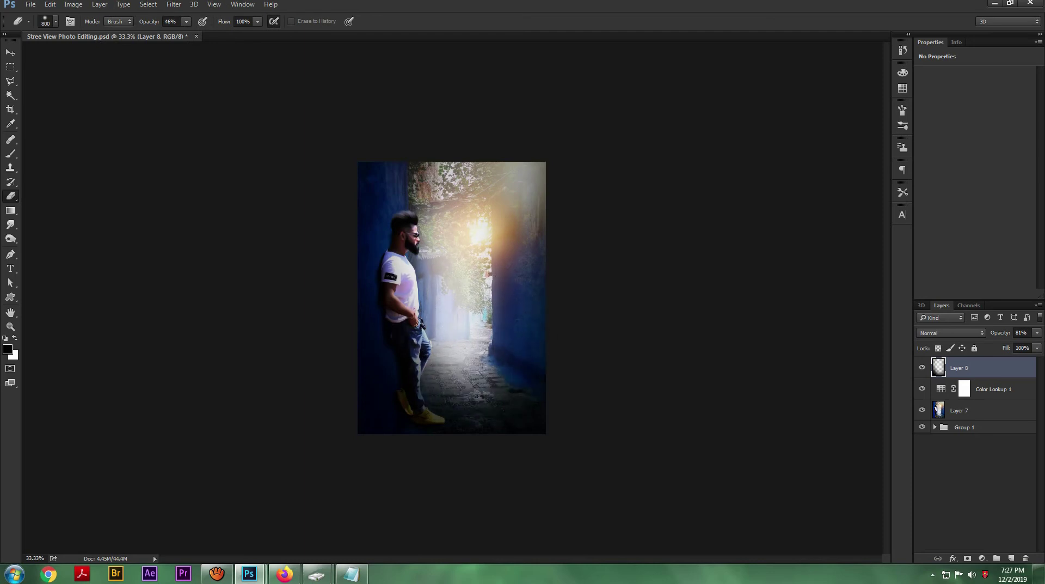
# Erase more black from the man, the upper alley and the blue wall with a 500 px Eraser, raising its opacity to 62%.
pyautogui.moveTo(405, 305)
pyautogui.mouseDown()
pyautogui.moveTo(413, 392)
pyautogui.moveTo(511, 350)
pyautogui.mouseUp()
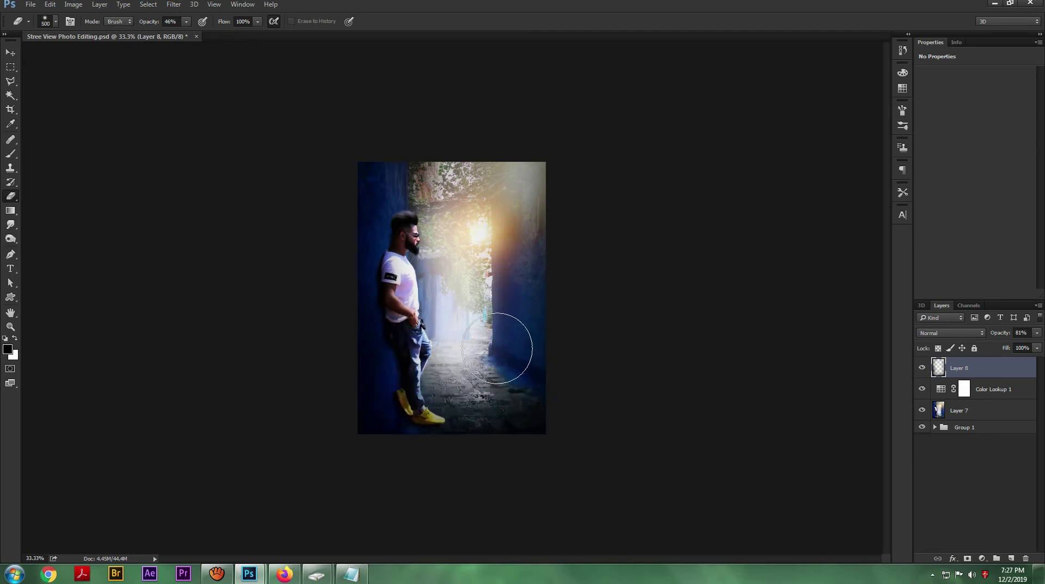
pyautogui.moveTo(418, 147)
pyautogui.mouseDown()
pyautogui.moveTo(526, 165)
pyautogui.moveTo(456, 231)
pyautogui.moveTo(479, 220)
pyautogui.moveTo(475, 321)
pyautogui.moveTo(500, 189)
pyautogui.moveTo(513, 338)
pyautogui.mouseUp()
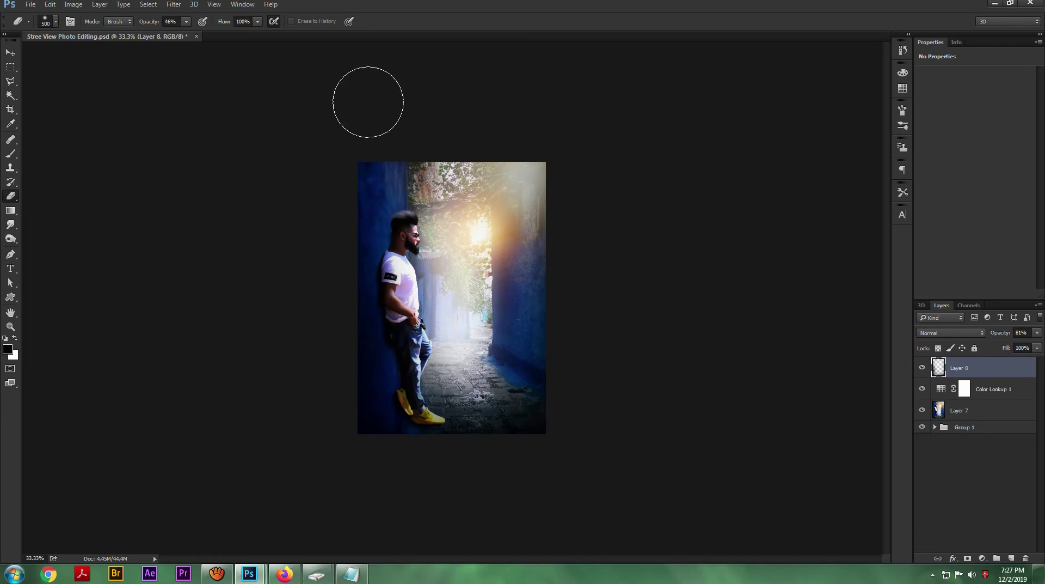
pyautogui.click(150, 23)
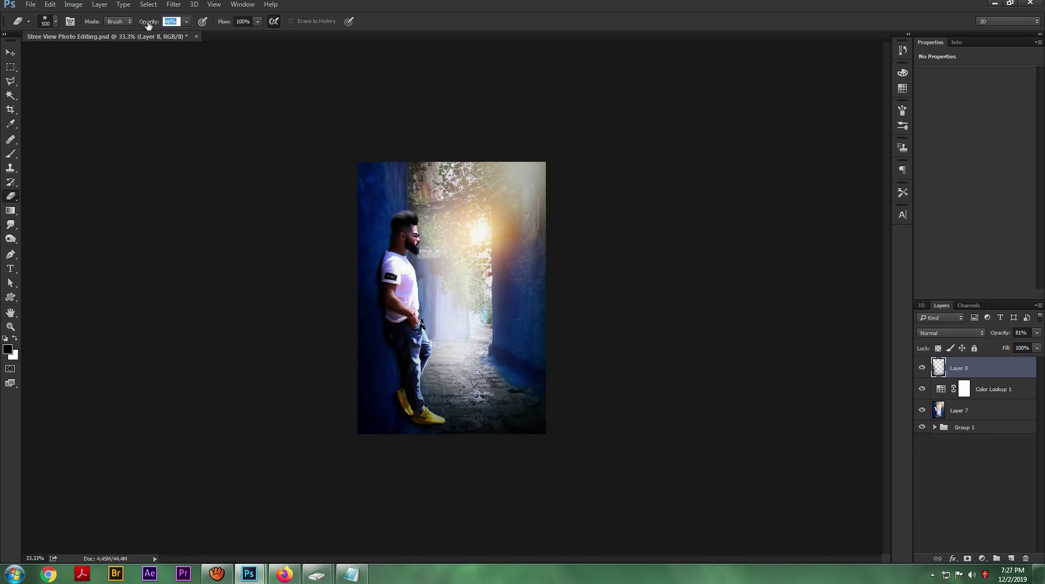
pyautogui.moveTo(428, 294)
pyautogui.mouseDown()
pyautogui.moveTo(484, 238)
pyautogui.moveTo(460, 239)
pyautogui.moveTo(443, 397)
pyautogui.moveTo(527, 315)
pyautogui.moveTo(520, 239)
pyautogui.mouseUp()
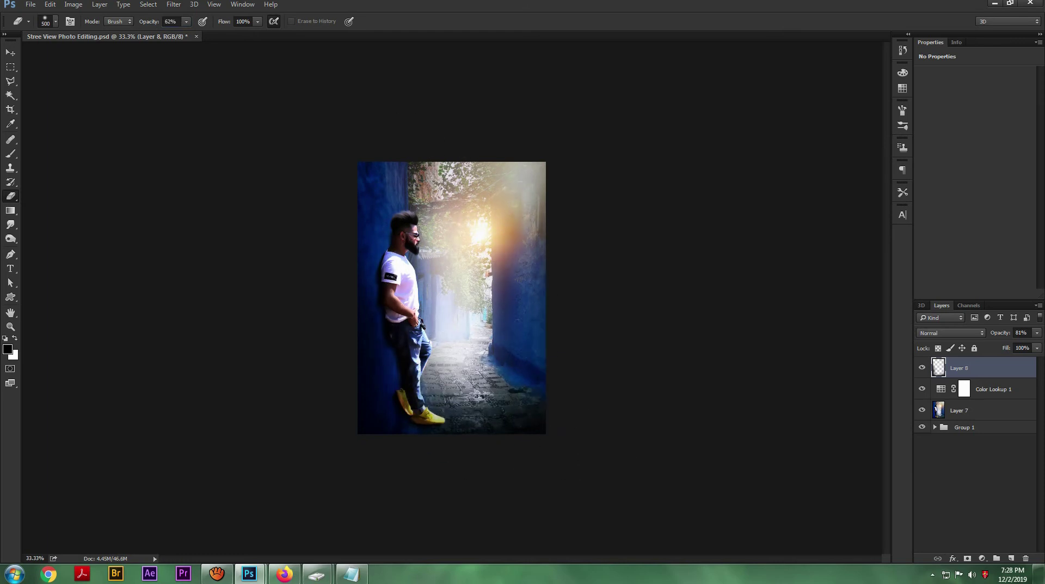
# Compare the image with and without the black vignette layer, set the layer's opacity to 69% and save the document.
pyautogui.click(923, 369)
pyautogui.click(923, 368)
pyautogui.moveTo(1002, 335); pyautogui.dragTo(991, 339)
pyautogui.hotkey('ctrl', 's')
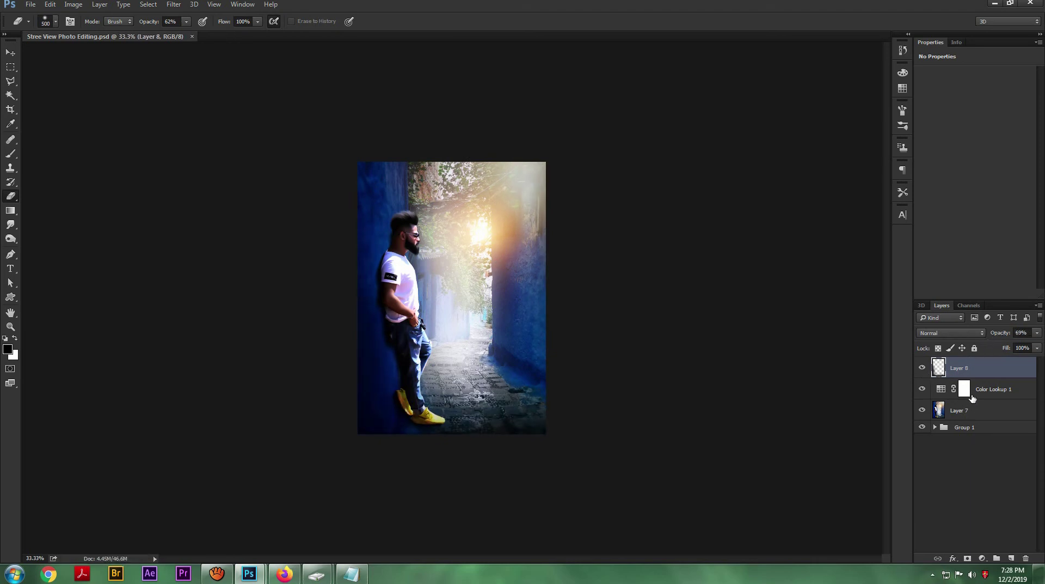
# Group the vignette, Color Lookup and Layer 7 layers, and stamp all visible layers into a new layer on top.
pyautogui.click(990, 389)
pyautogui.keyDown('shift'); pyautogui.click(975, 410); pyautogui.keyUp('shift')
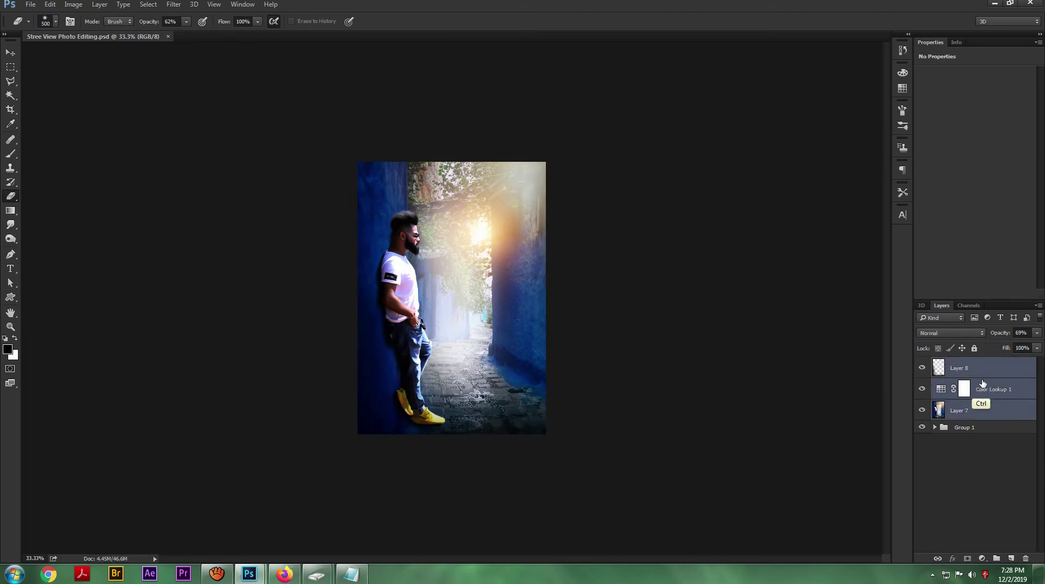
pyautogui.hotkey('ctrl', 'g')
pyautogui.hotkey('ctrl', 'shift', 'alt', 'e')
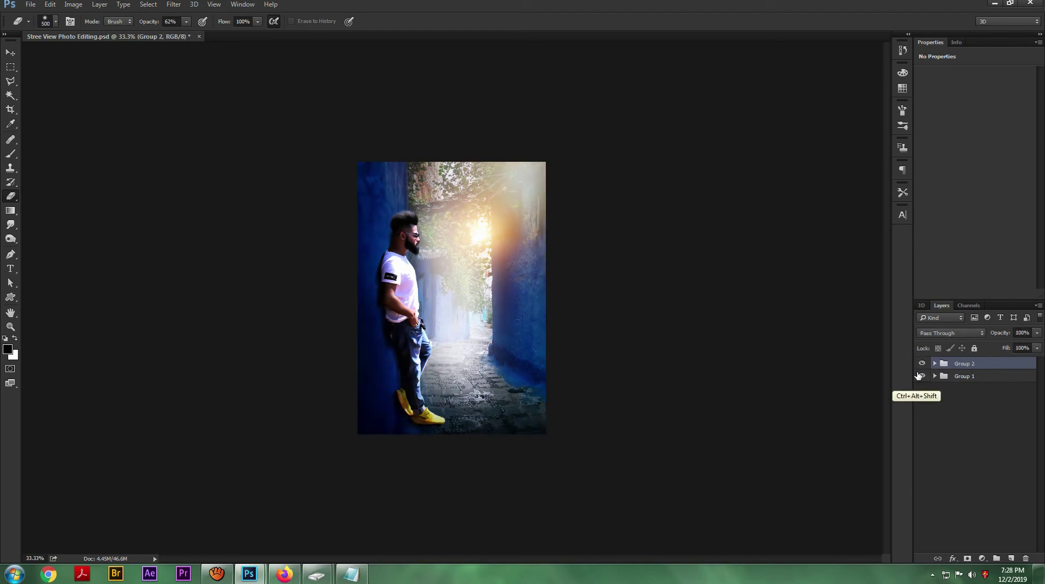
pyautogui.click(921, 370)
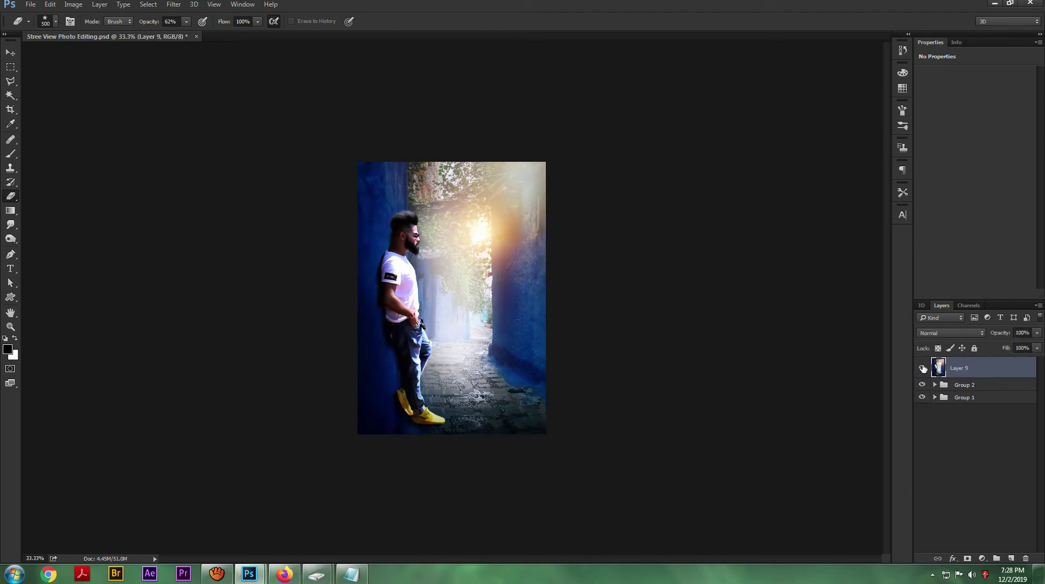
# Duplicate the merged Layer 9 and apply a Lens Blur with radius 24 and highlight brightness 13 to the copy.
pyautogui.click(969, 396)
pyautogui.click(970, 386)
pyautogui.click(968, 369)
pyautogui.hotkey('ctrl', '+')
pyautogui.hotkey('ctrl', '+')
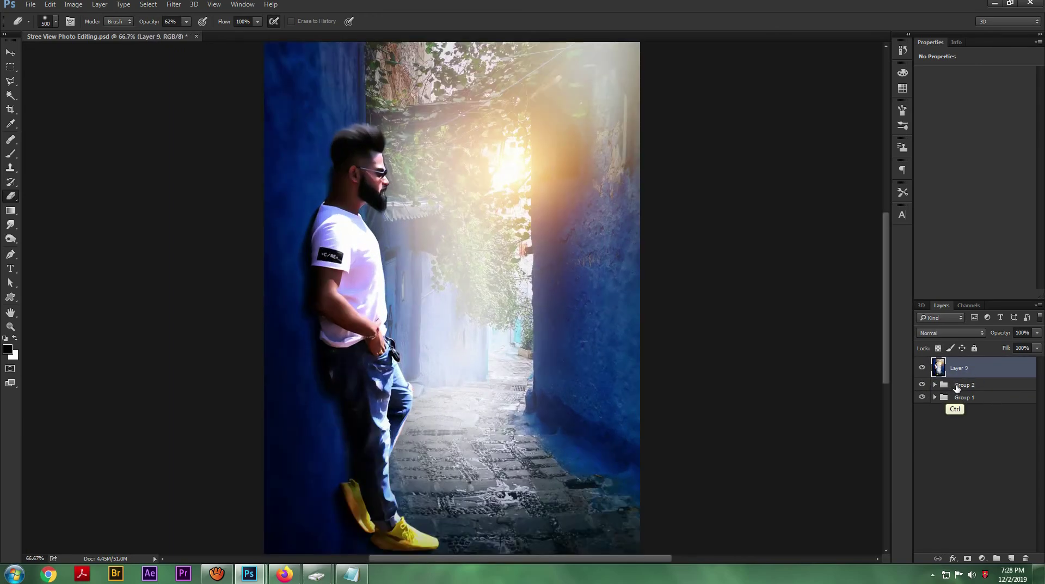
pyautogui.hotkey('ctrl', '-')
pyautogui.hotkey('ctrl', '-')
pyautogui.hotkey('ctrl', 'j')
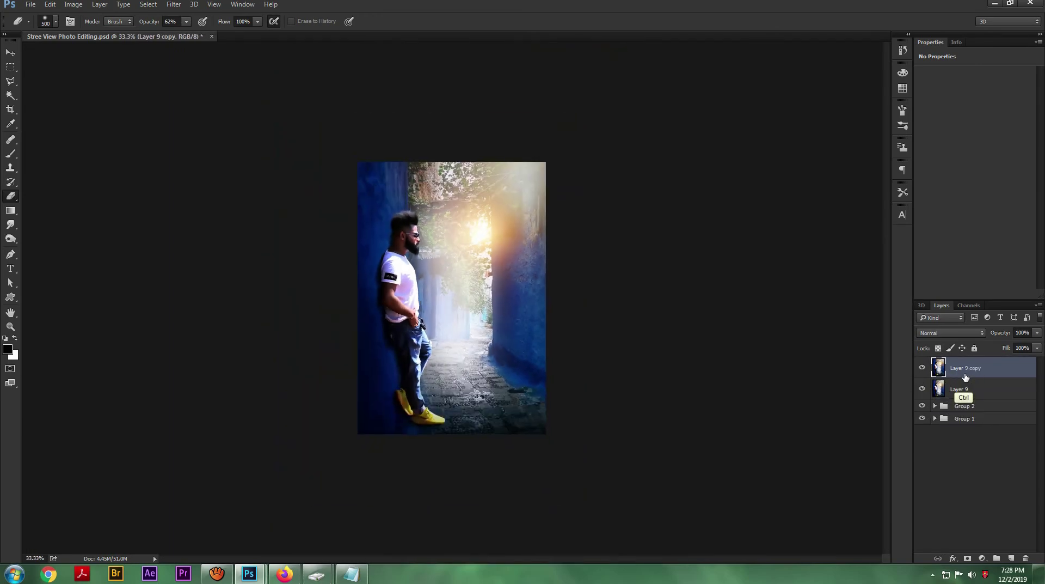
pyautogui.click(175, 7)
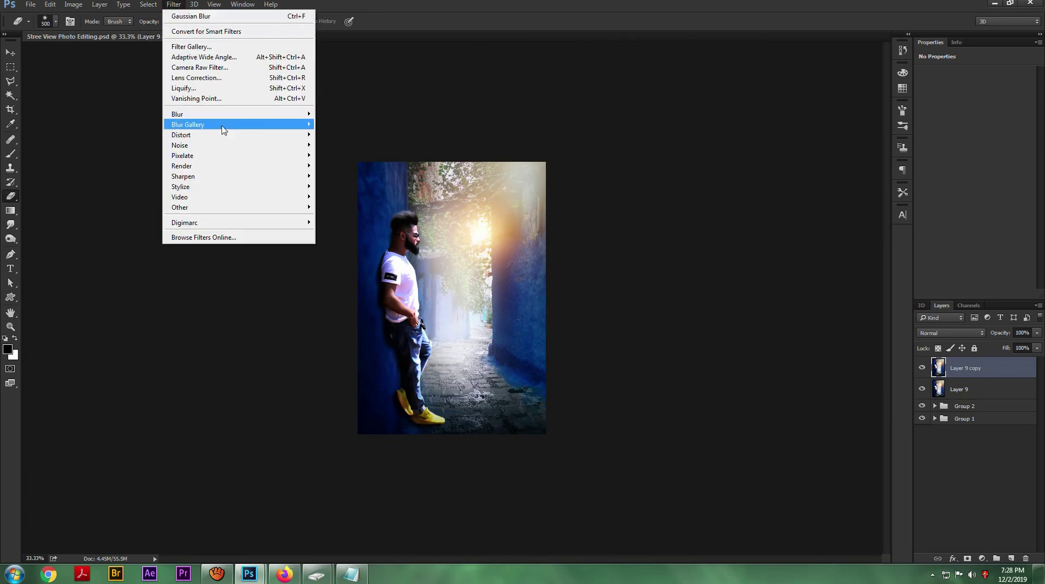
pyautogui.moveTo(289, 114)
pyautogui.click(341, 166)
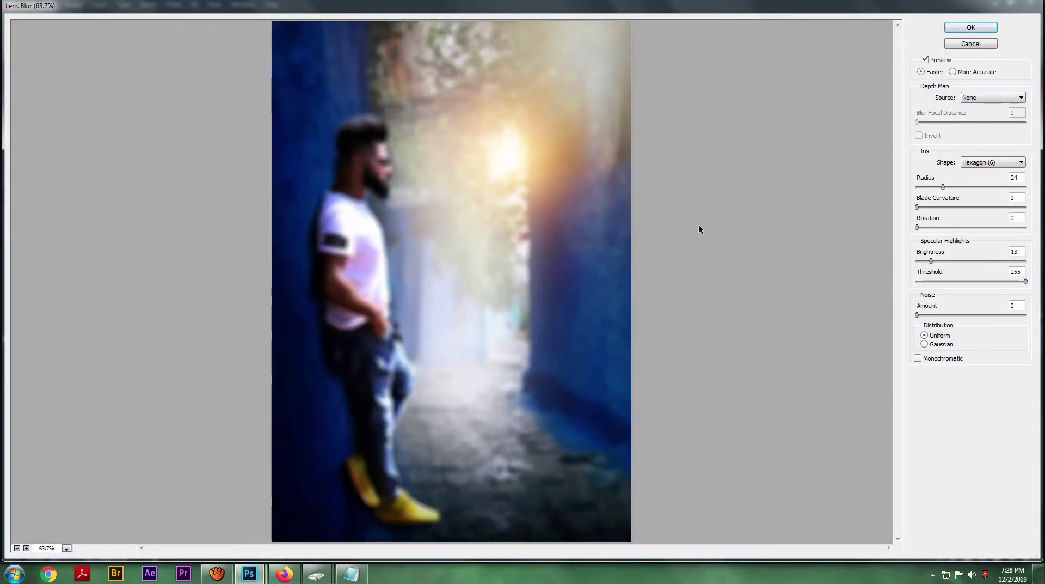
pyautogui.click(971, 28)
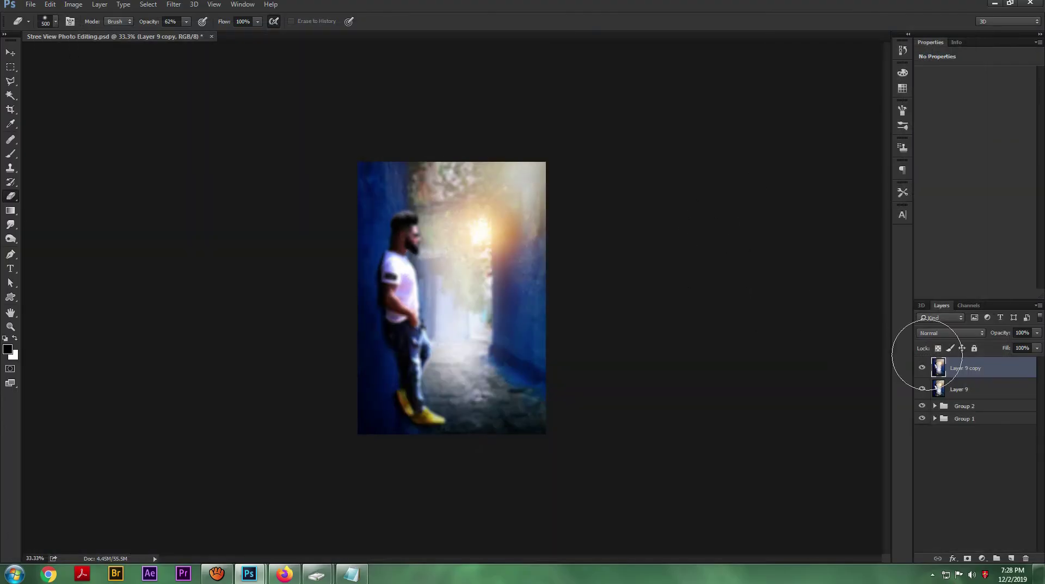
# Try other blend modes such as Soft Light on the blurred copy and return it to Normal.
pyautogui.click(948, 333)
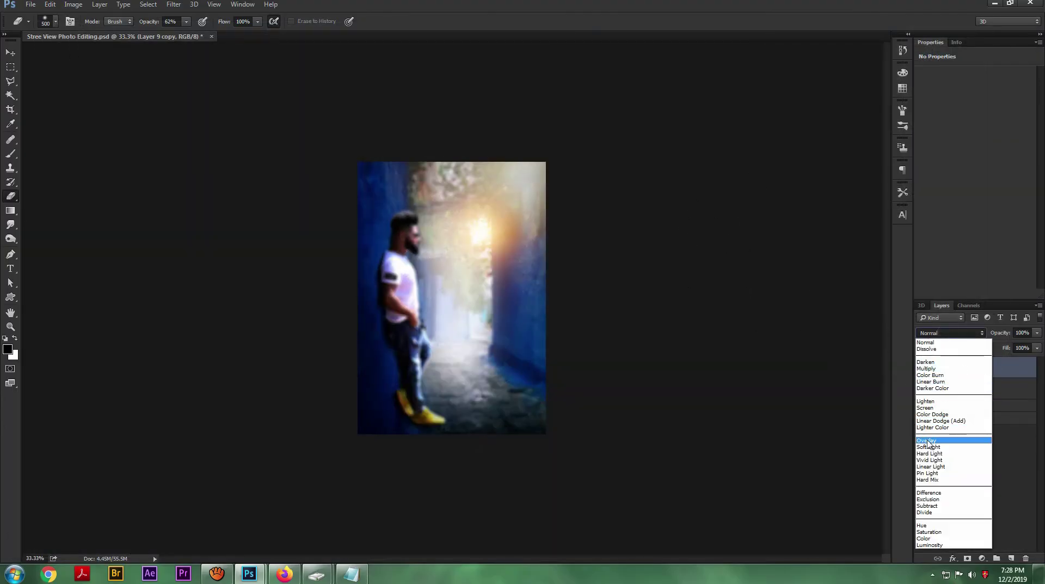
pyautogui.click(932, 432)
pyautogui.click(935, 333)
pyautogui.click(925, 449)
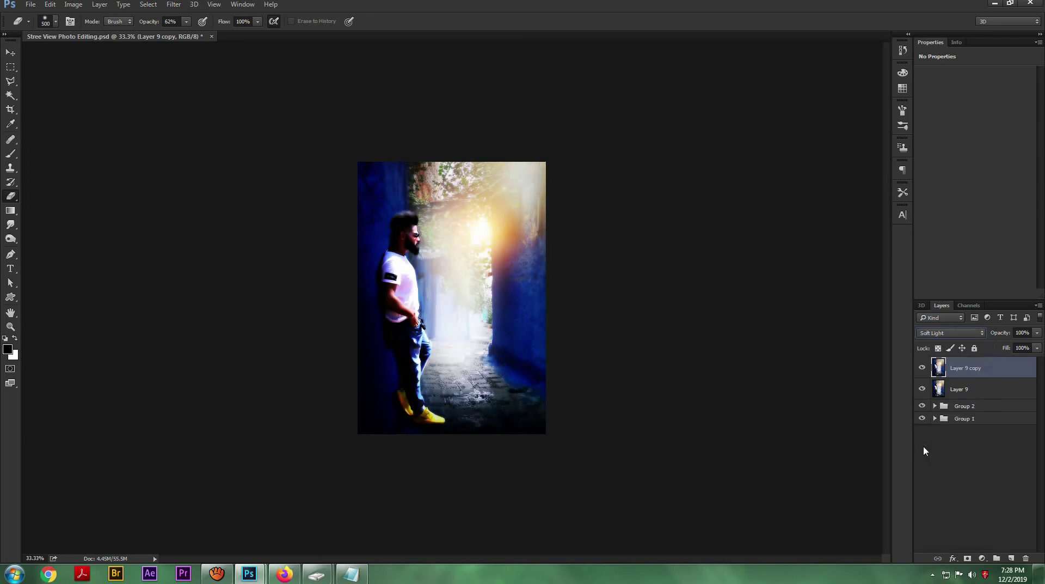
pyautogui.click(948, 332)
pyautogui.click(924, 354)
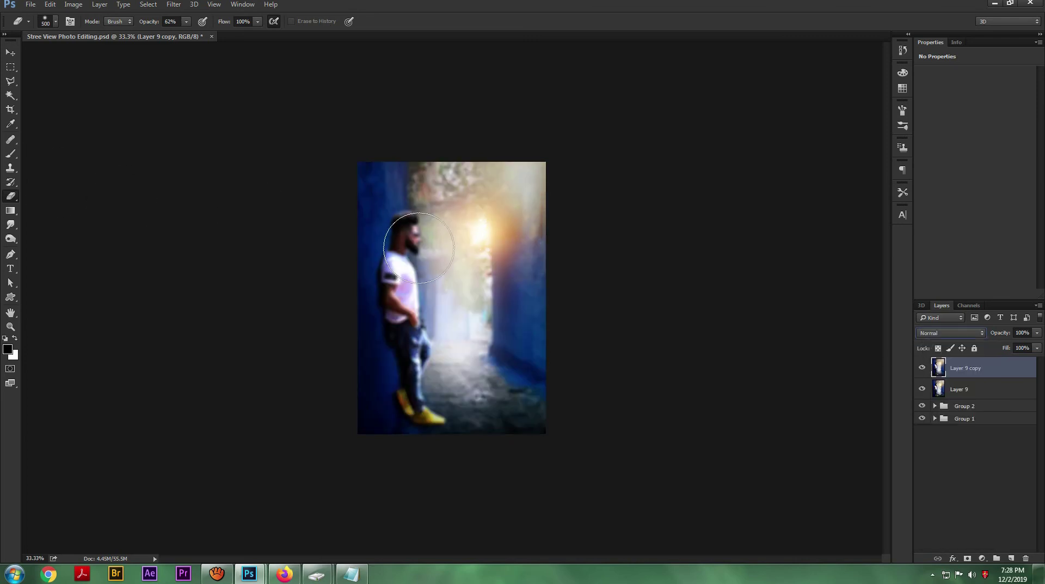
# Erase the blur over the man, then soften it across the alley with the Eraser at 23% opacity.
pyautogui.press('[')
pyautogui.moveTo(407, 234)
pyautogui.mouseDown()
pyautogui.moveTo(410, 322)
pyautogui.moveTo(429, 370)
pyautogui.mouseUp()
pyautogui.moveTo(151, 22); pyautogui.dragTo(131, 33)
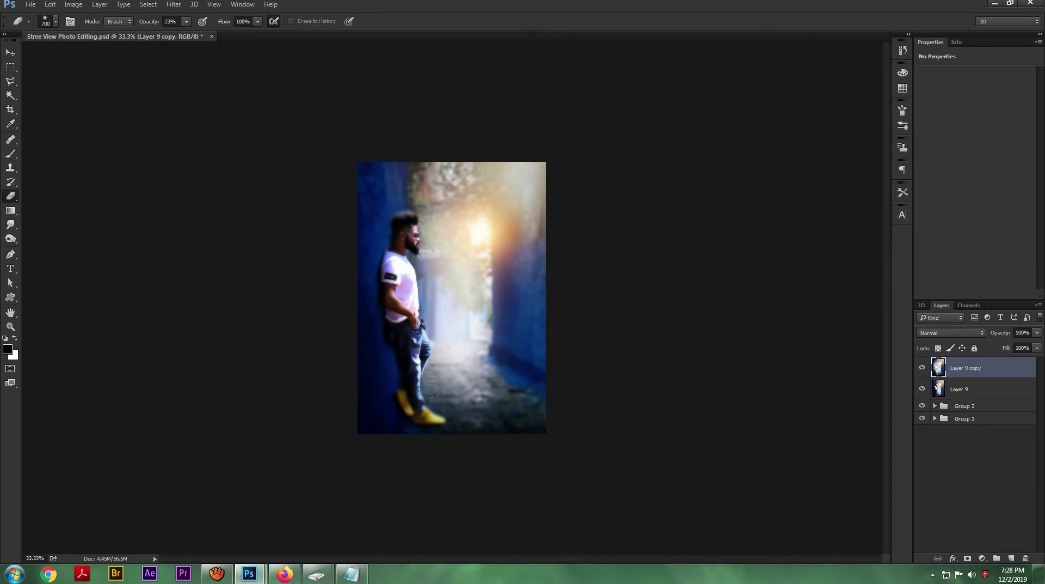
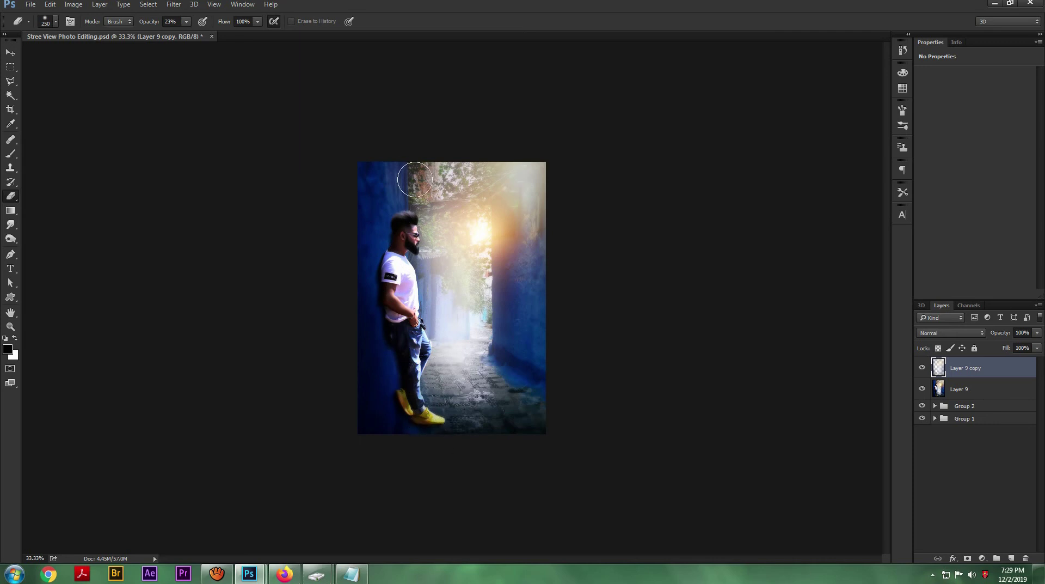
# Add a new layer and dab a soft white glow over the foliage at the alley's top with a 400 px Brush.
pyautogui.click(1009, 559)
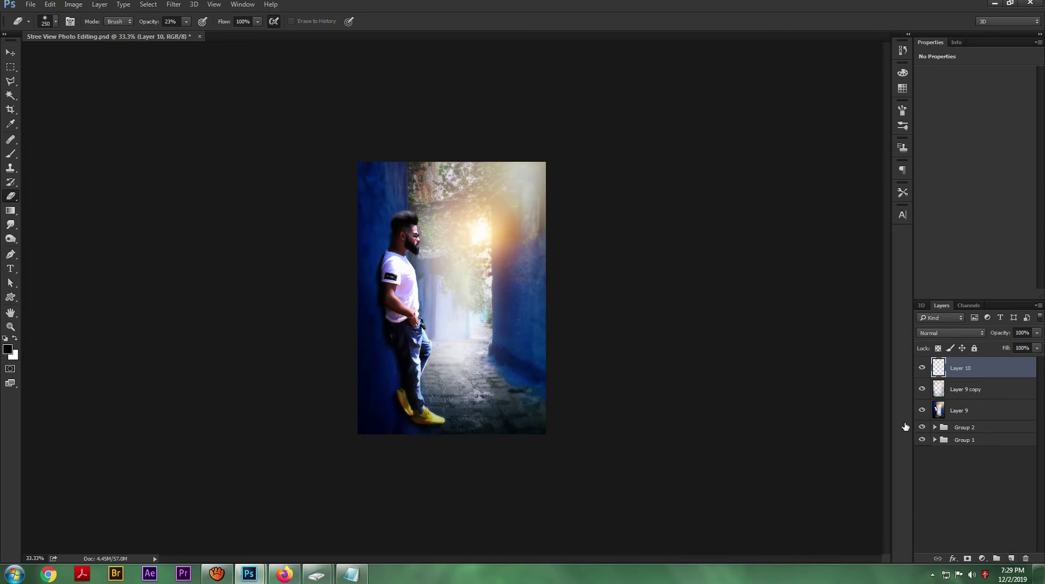
pyautogui.press('b')
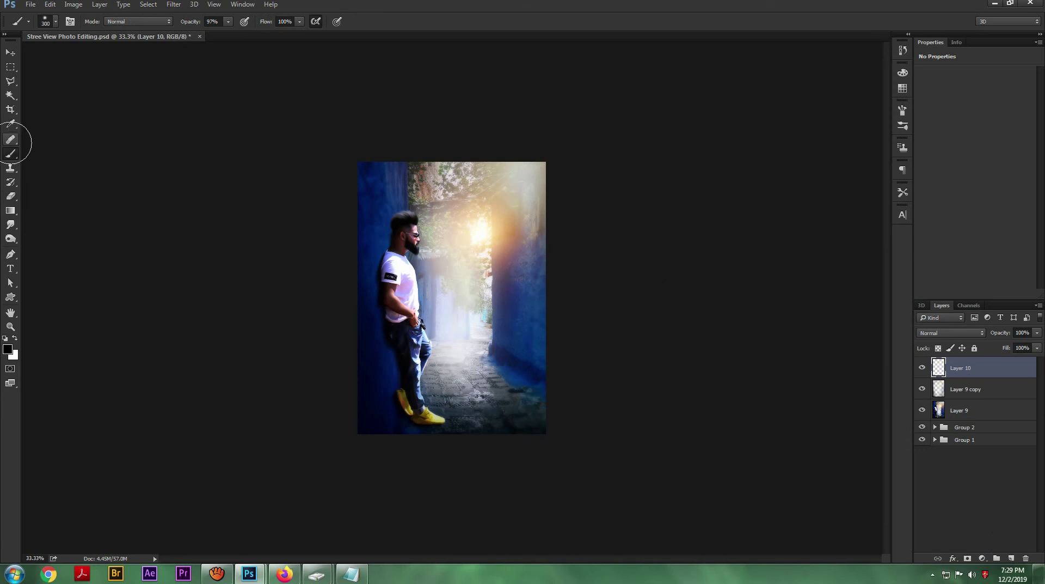
pyautogui.rightClick(16, 155)
pyautogui.click(54, 152)
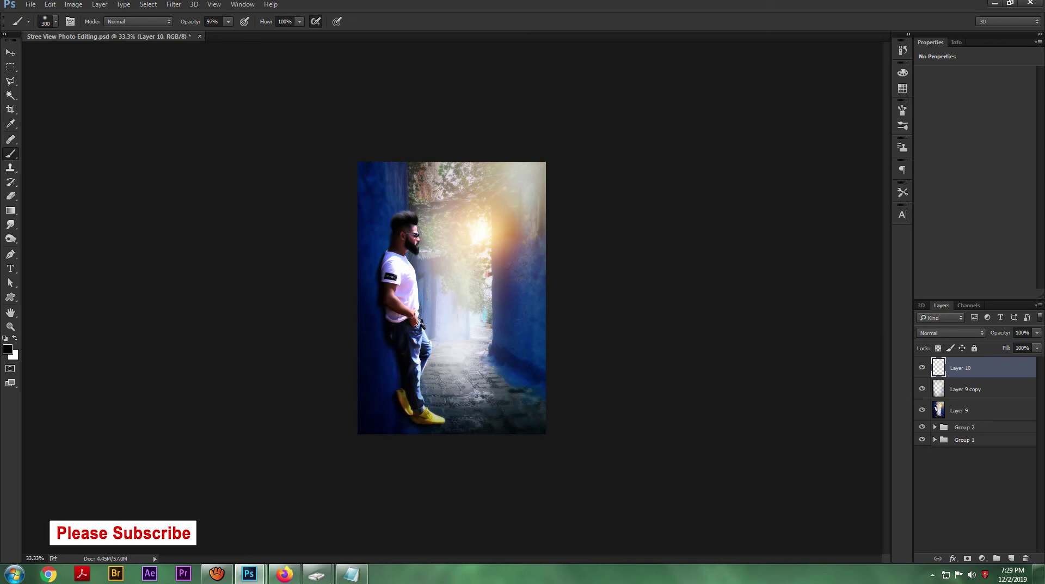
pyautogui.press('x')
pyautogui.press('[')
pyautogui.press('[')
pyautogui.press('[')
pyautogui.moveTo(436, 175); pyautogui.dragTo(430, 205)
pyautogui.hotkey('ctrl', 'z')
pyautogui.click(432, 182)
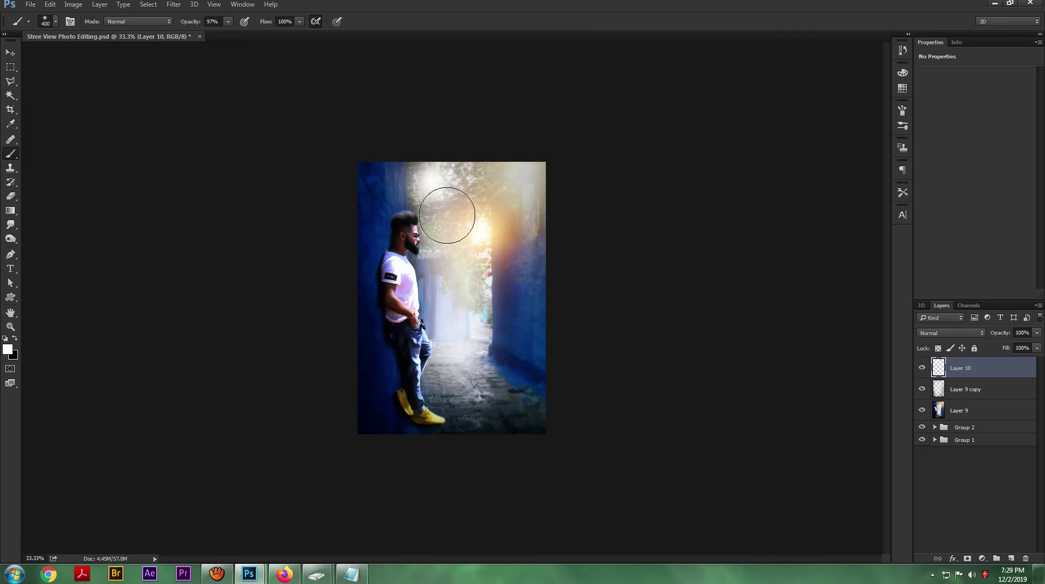
# Undo the white stroke over the man's face, dab more white glow in the alley and set the layer's opacity to 80%.
pyautogui.moveTo(462, 198); pyautogui.dragTo(425, 236)
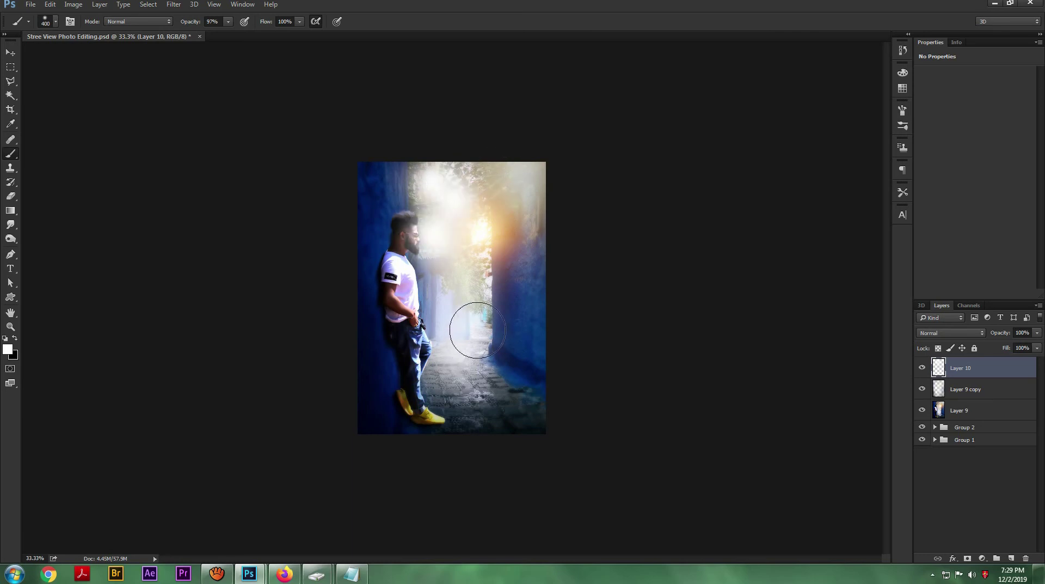
pyautogui.hotkey('ctrl', 'z')
pyautogui.click(476, 326)
pyautogui.moveTo(1000, 337)
pyautogui.mouseDown()
pyautogui.moveTo(976, 338)
pyautogui.moveTo(989, 341)
pyautogui.mouseUp()
# Paint a broad diagonal white light ray from the picture's upper-right corner across the man to its lower-left corner, undoing unwanted strokes.
pyautogui.click(481, 282)
pyautogui.hotkey('ctrl', 'z')
pyautogui.moveTo(428, 186); pyautogui.dragTo(577, 196)
pyautogui.hotkey('ctrl', 'z')
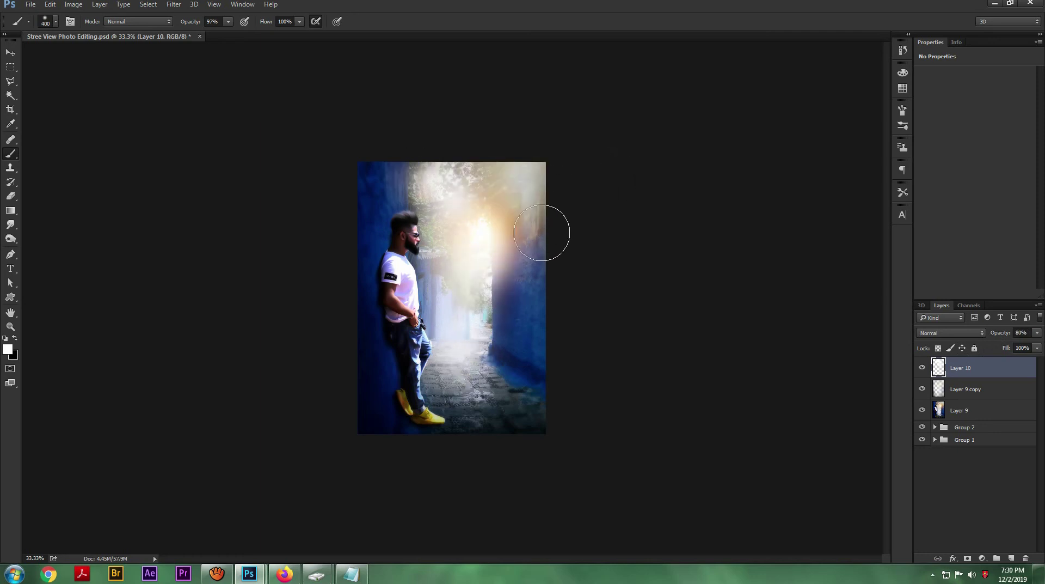
pyautogui.moveTo(539, 166); pyautogui.dragTo(428, 419)
pyautogui.hotkey('ctrl', 'z')
pyautogui.moveTo(544, 164); pyautogui.dragTo(206, 527)
pyautogui.hotkey('ctrl', 'z')
# Thin out the white light over the blue wall, foliage and man with the Eraser at 23% opacity.
pyautogui.press('e')
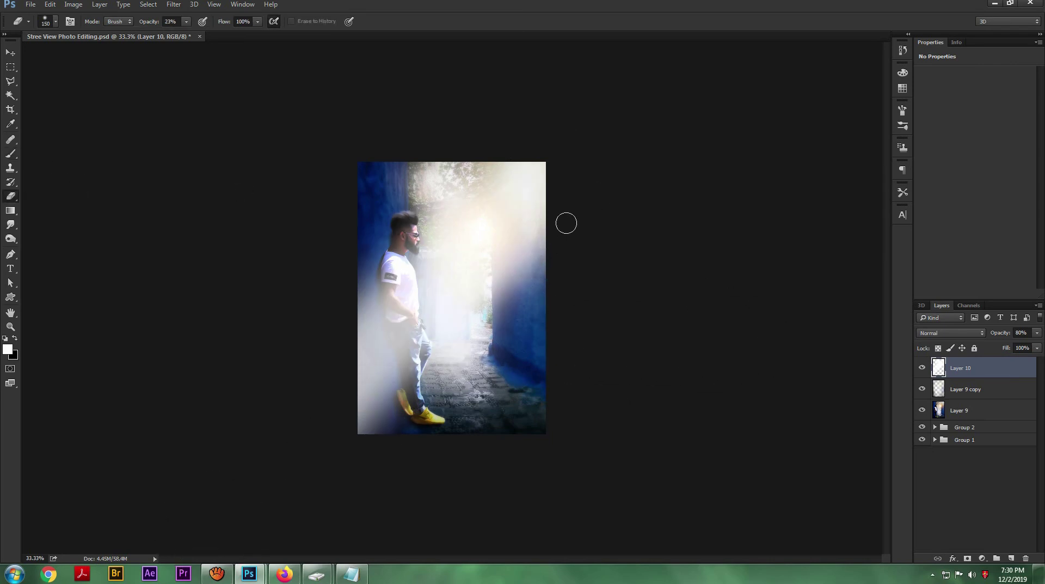
pyautogui.moveTo(517, 215); pyautogui.dragTo(517, 305)
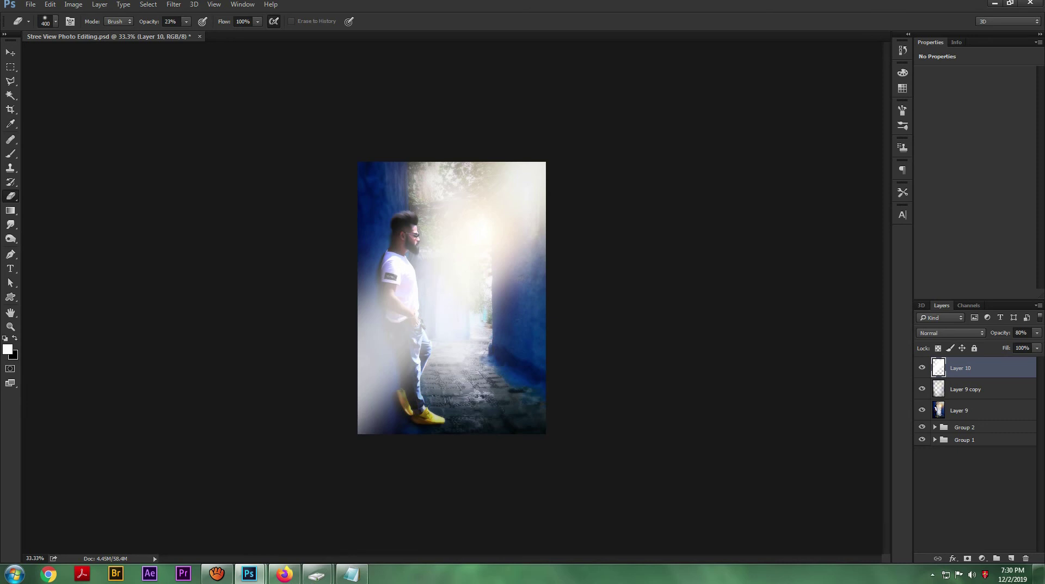
pyautogui.press(']')
pyautogui.press(']')
pyautogui.moveTo(433, 174)
pyautogui.mouseDown()
pyautogui.moveTo(418, 245)
pyautogui.moveTo(468, 193)
pyautogui.moveTo(381, 267)
pyautogui.mouseUp()
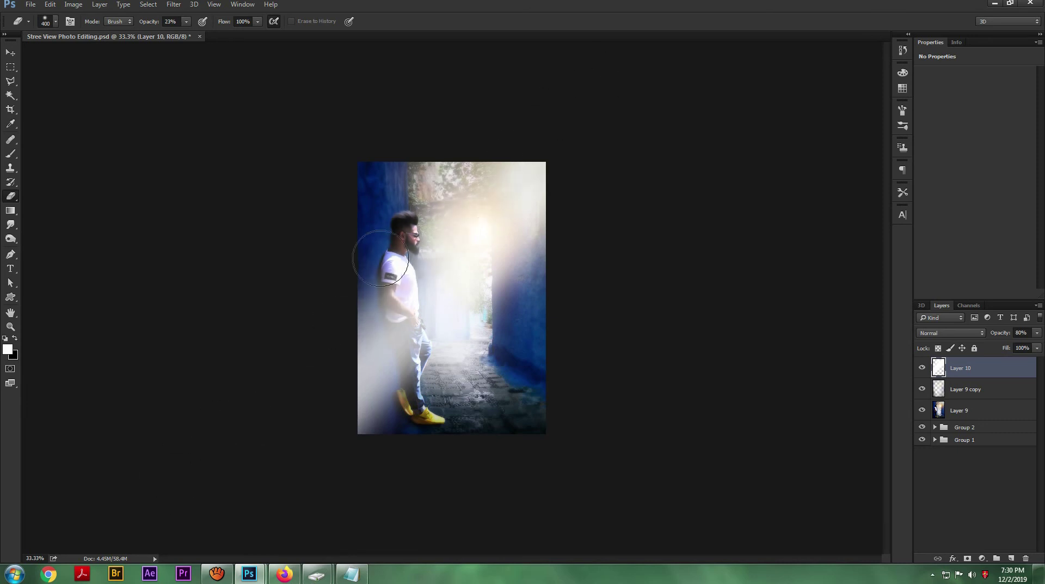
pyautogui.moveTo(377, 275); pyautogui.dragTo(378, 321)
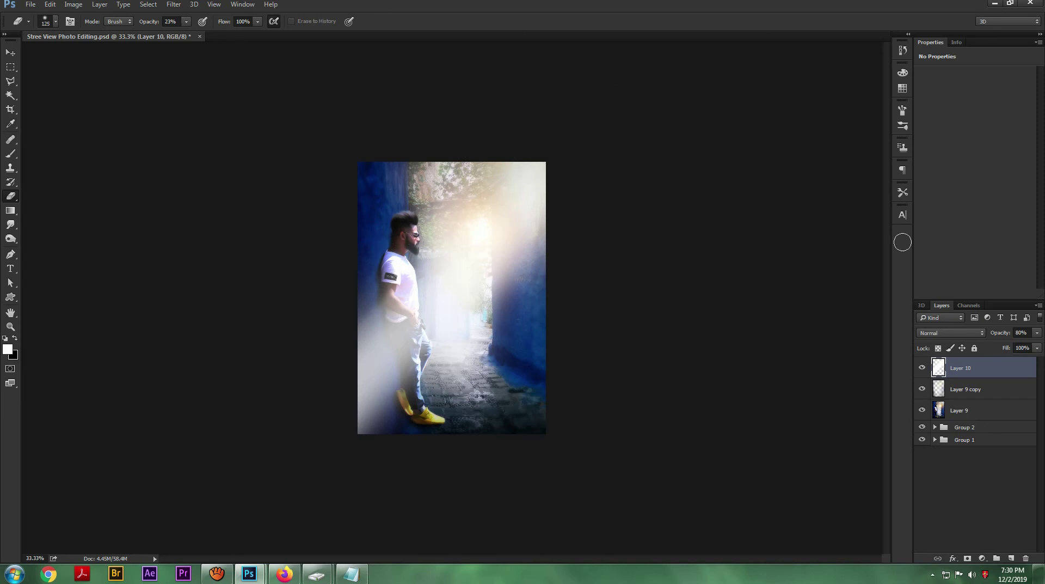
# Set the white light layer to Soft Light blending at 99% opacity.
pyautogui.moveTo(1006, 336); pyautogui.dragTo(1038, 338)
pyautogui.click(955, 335)
pyautogui.click(932, 432)
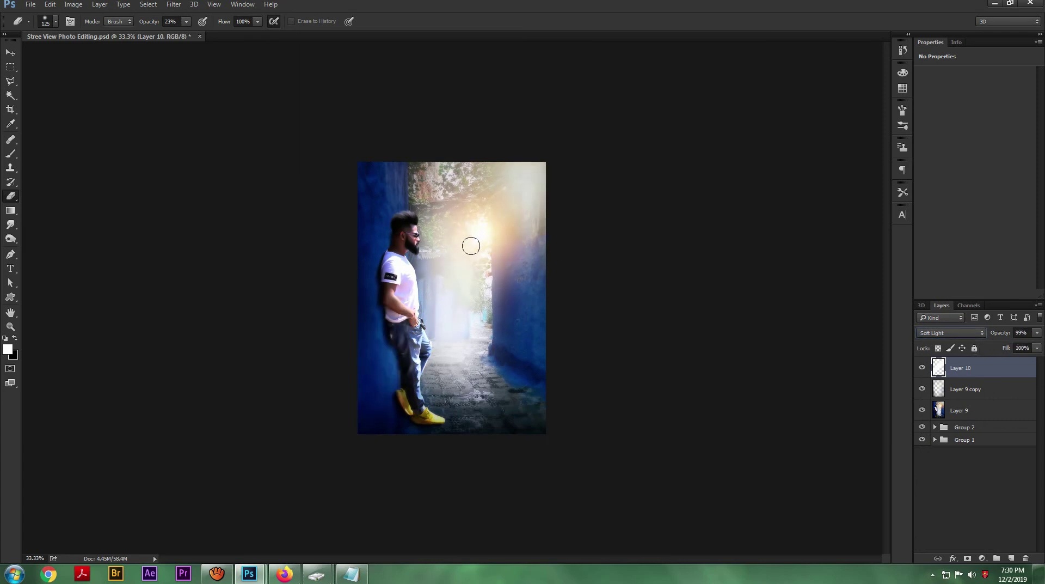
# Thin out the white light haze further with a 250 px Eraser at 49% opacity.
pyautogui.moveTo(158, 15); pyautogui.dragTo(172, 16)
pyautogui.press(']')
pyautogui.press(']')
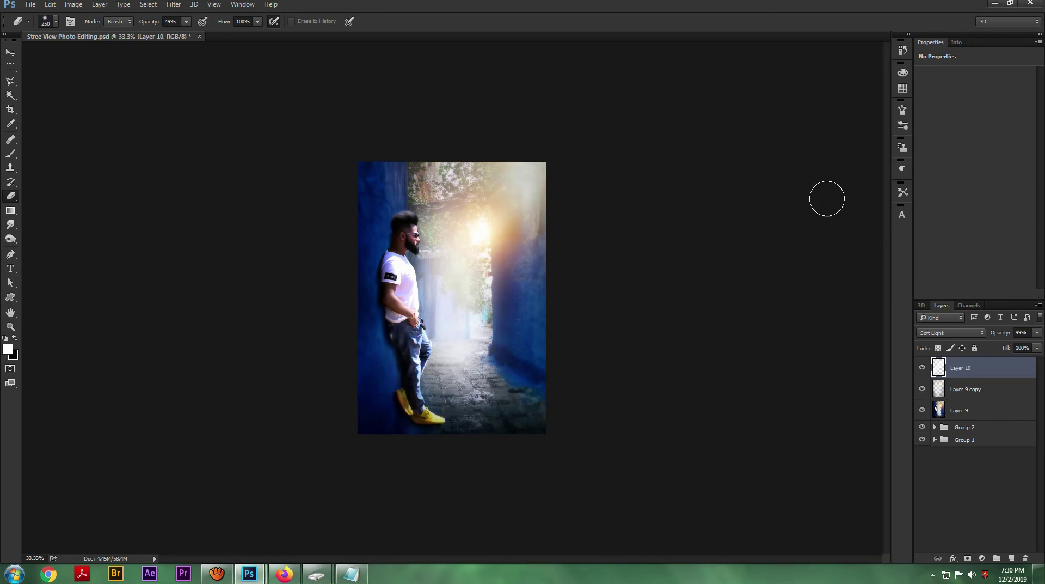
# Compare the picture with the white light layer hidden and shown, leave it visible and save the document.
pyautogui.click(923, 370)
pyautogui.click(924, 371)
pyautogui.click(922, 372)
pyautogui.click(923, 373)
pyautogui.click(923, 372)
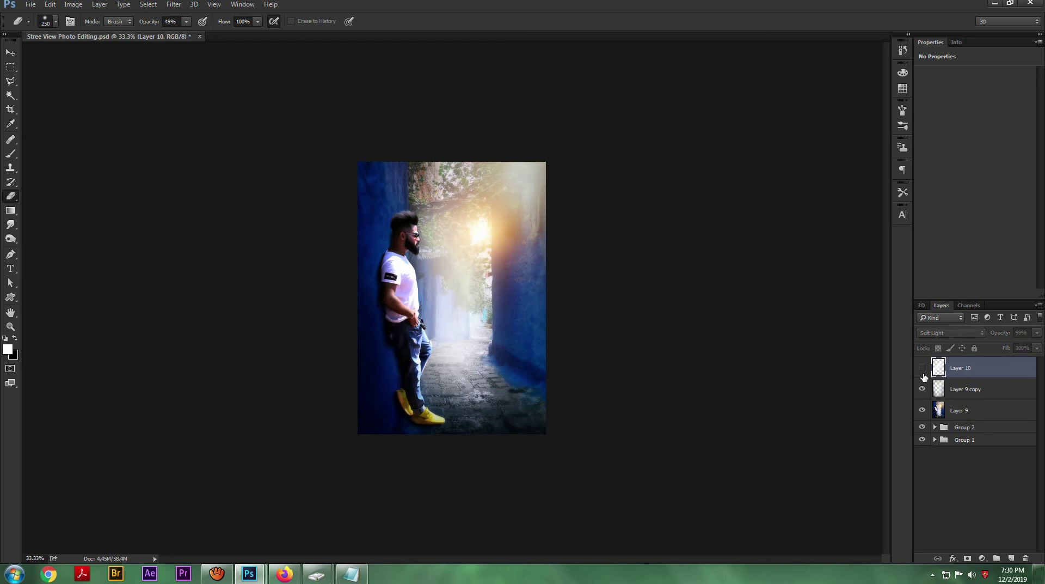
pyautogui.click(923, 372)
pyautogui.click(923, 368)
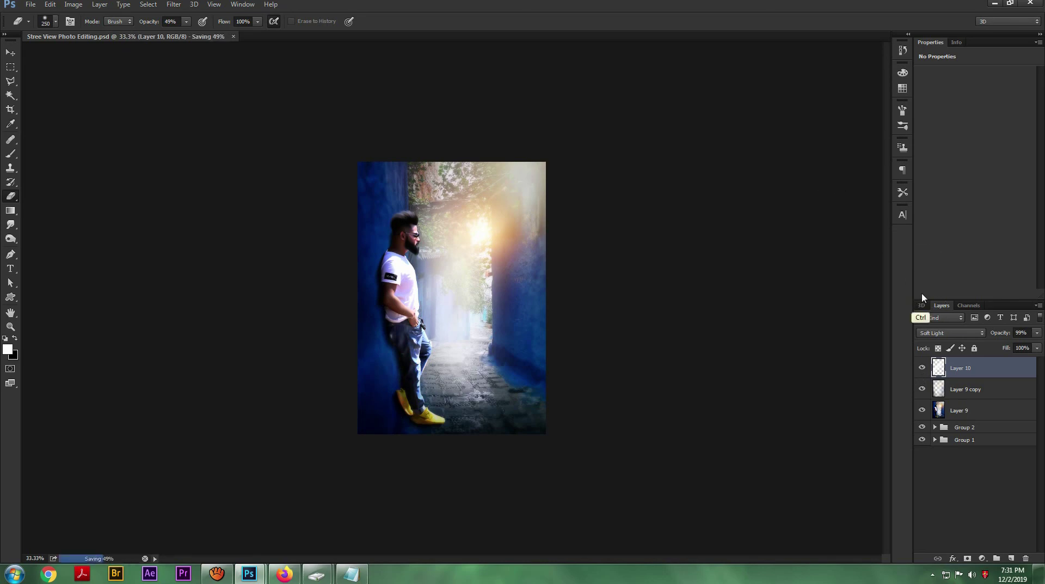
pyautogui.hotkey('ctrl', '+')
pyautogui.hotkey('ctrl', '+')
pyautogui.hotkey('ctrl', '-')
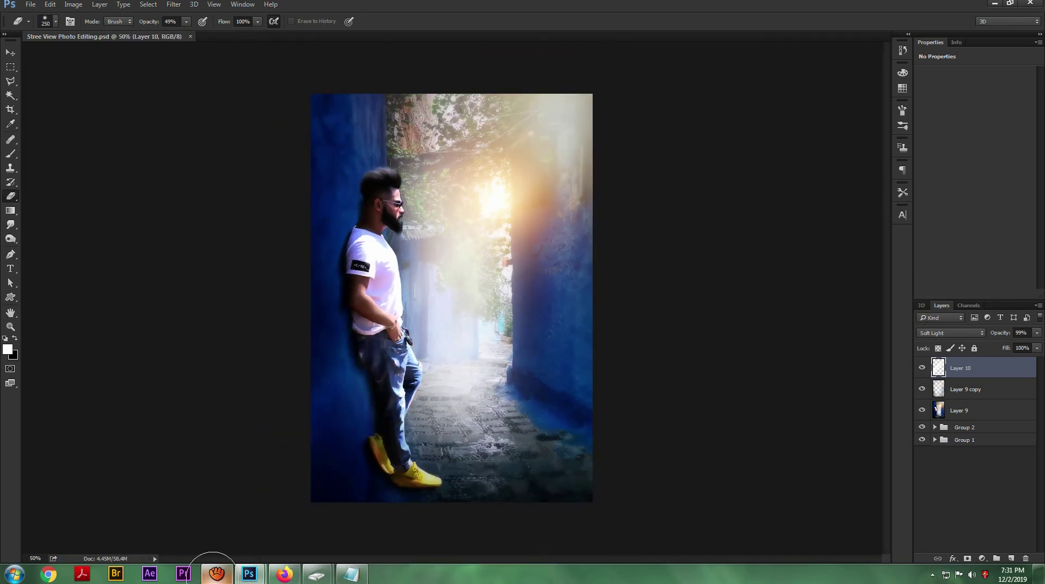
pyautogui.click(217, 573)
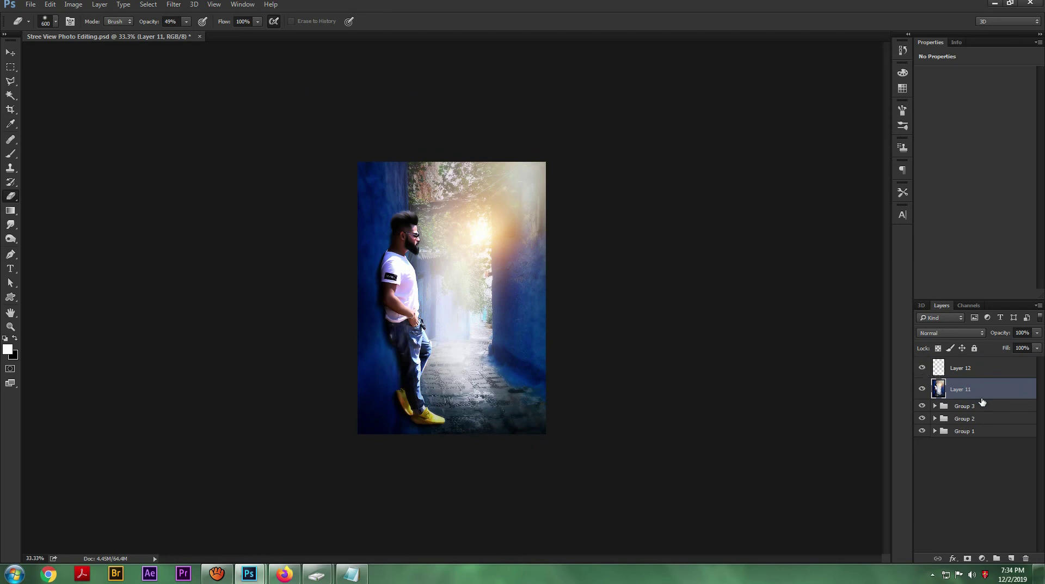
# Shift the midtones of Layer 11 toward cyan, green and blue with Color Balance levels -56, +23, +67.
pyautogui.hotkey('ctrl', 'b')
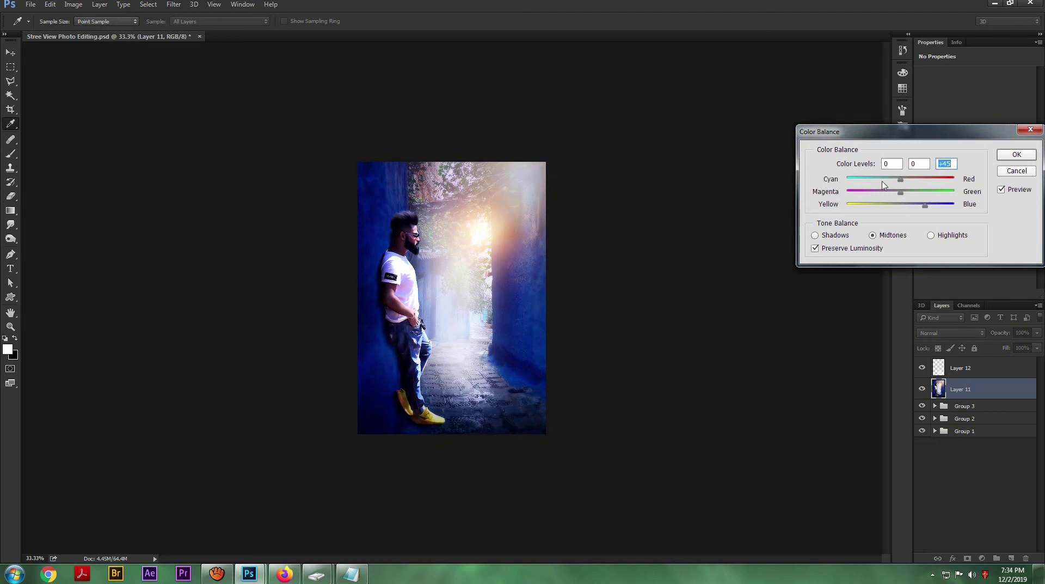
pyautogui.moveTo(882, 183); pyautogui.dragTo(854, 187)
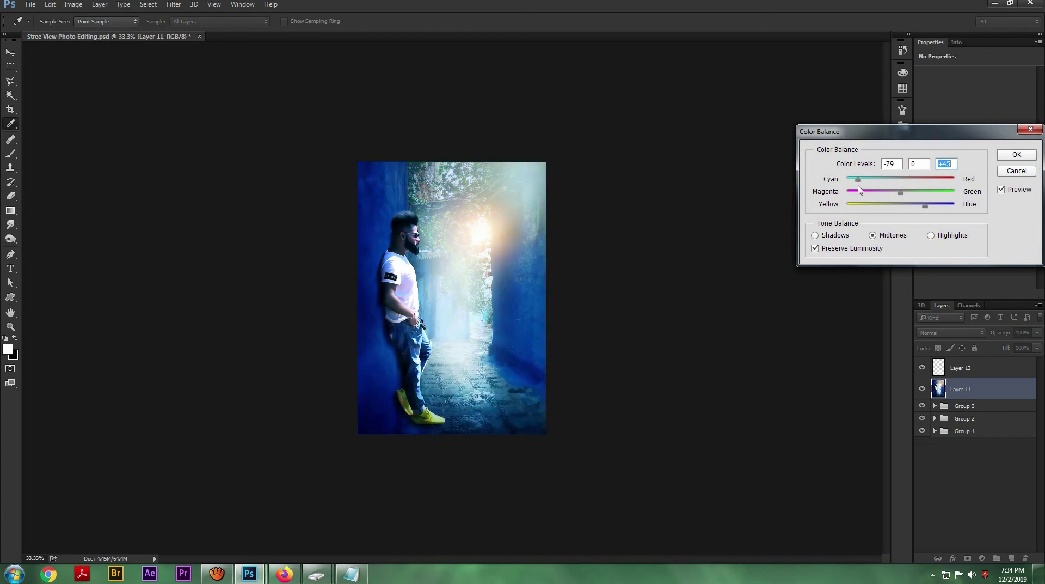
pyautogui.moveTo(902, 194)
pyautogui.mouseDown()
pyautogui.moveTo(924, 195)
pyautogui.moveTo(916, 199)
pyautogui.mouseUp()
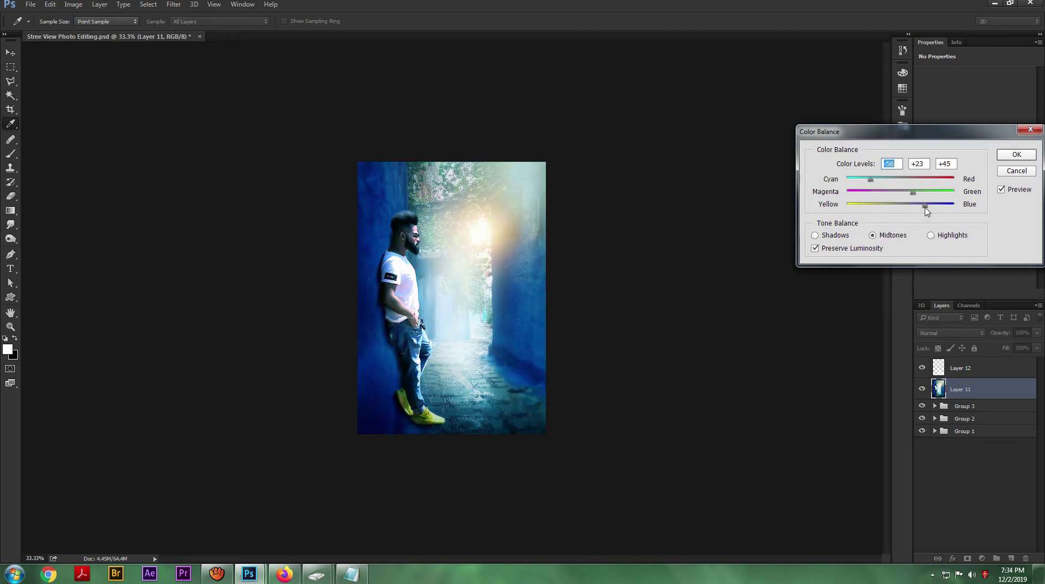
pyautogui.moveTo(937, 212); pyautogui.dragTo(941, 213)
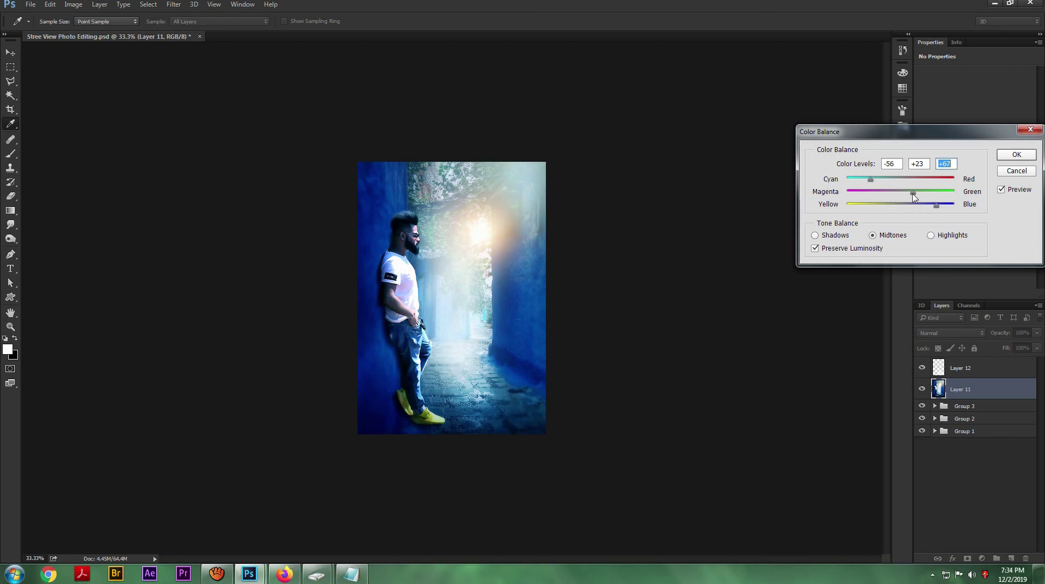
pyautogui.click(1013, 156)
pyautogui.press('e')
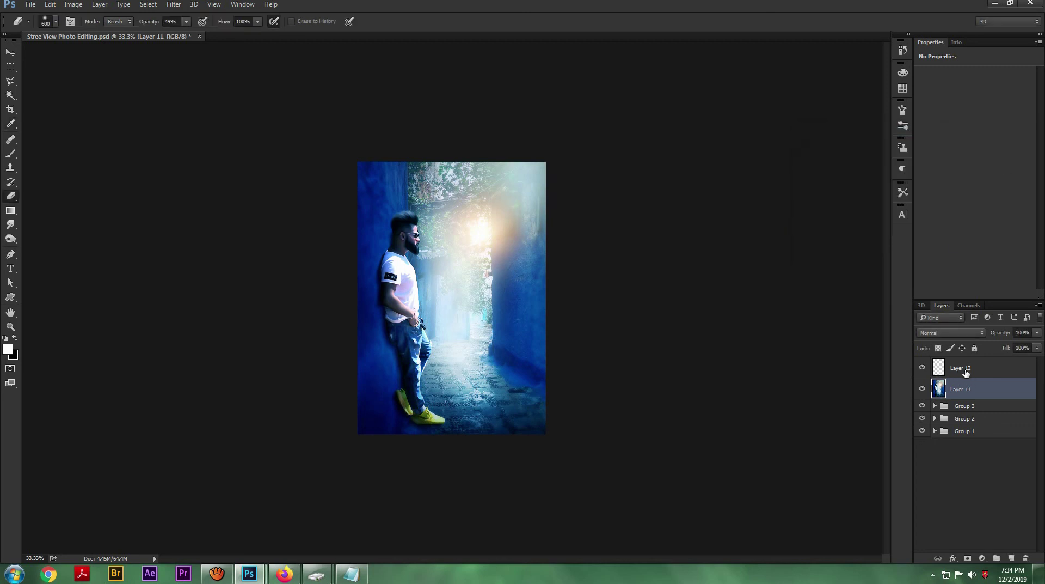
# Paste the orange light flare above Layer 12, try Overlay blending and settle on Screen.
pyautogui.click(967, 373)
pyautogui.hotkey('ctrl', 'v')
pyautogui.click(958, 335)
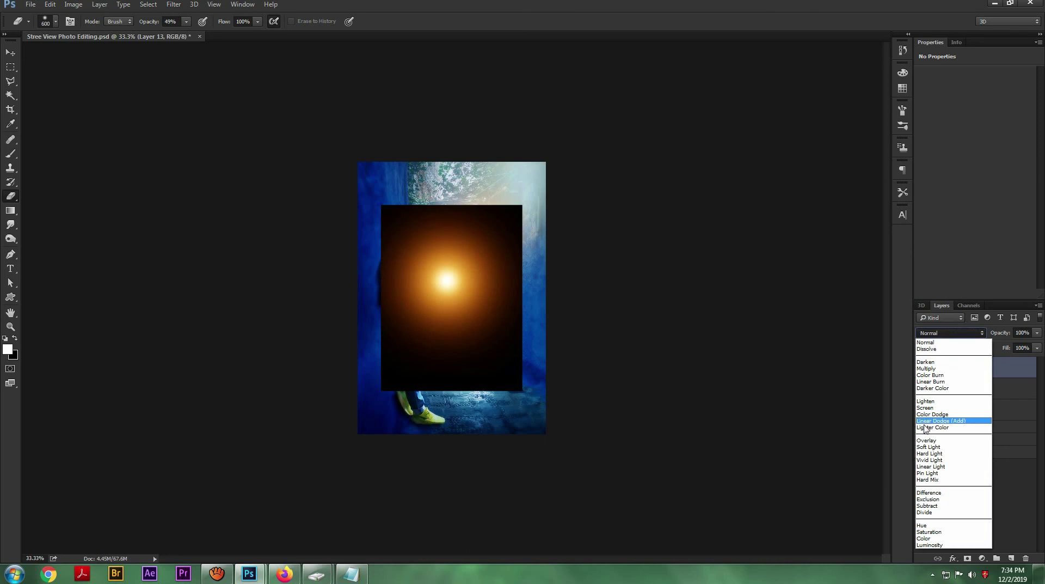
pyautogui.click(948, 424)
pyautogui.click(947, 331)
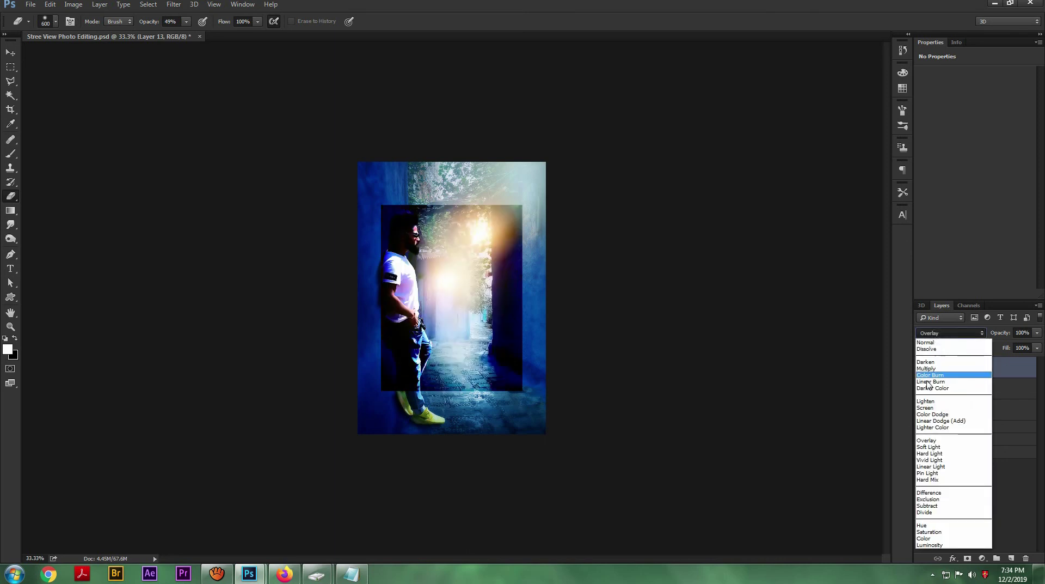
pyautogui.click(924, 411)
# Stretch the orange flare to about 326% width and 188% height so its glow covers the alley opening.
pyautogui.hotkey('ctrl', 't')
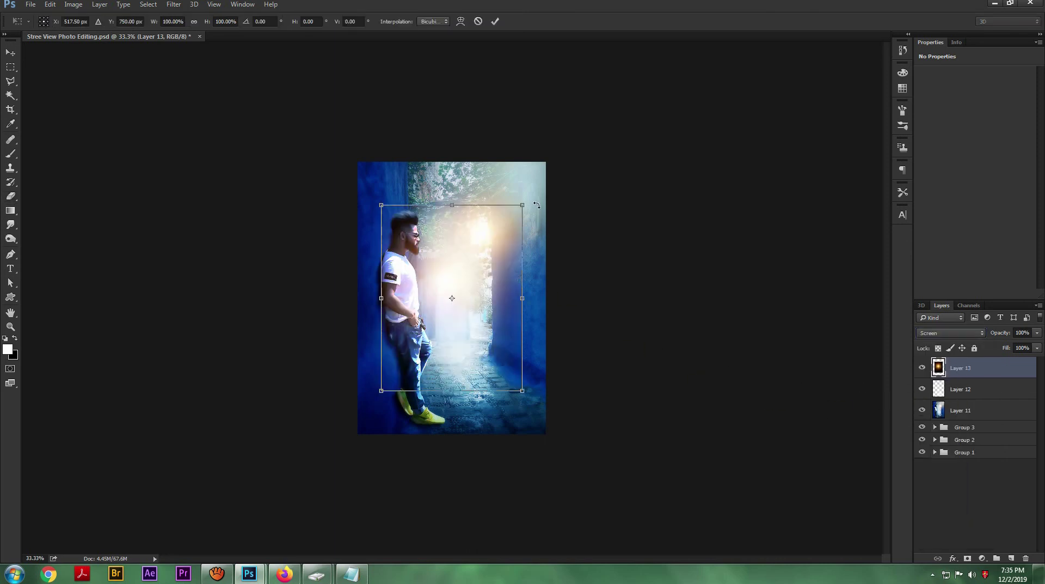
pyautogui.moveTo(510, 224); pyautogui.dragTo(499, 256)
pyautogui.moveTo(488, 278); pyautogui.dragTo(649, 176)
pyautogui.moveTo(535, 179); pyautogui.dragTo(595, 170)
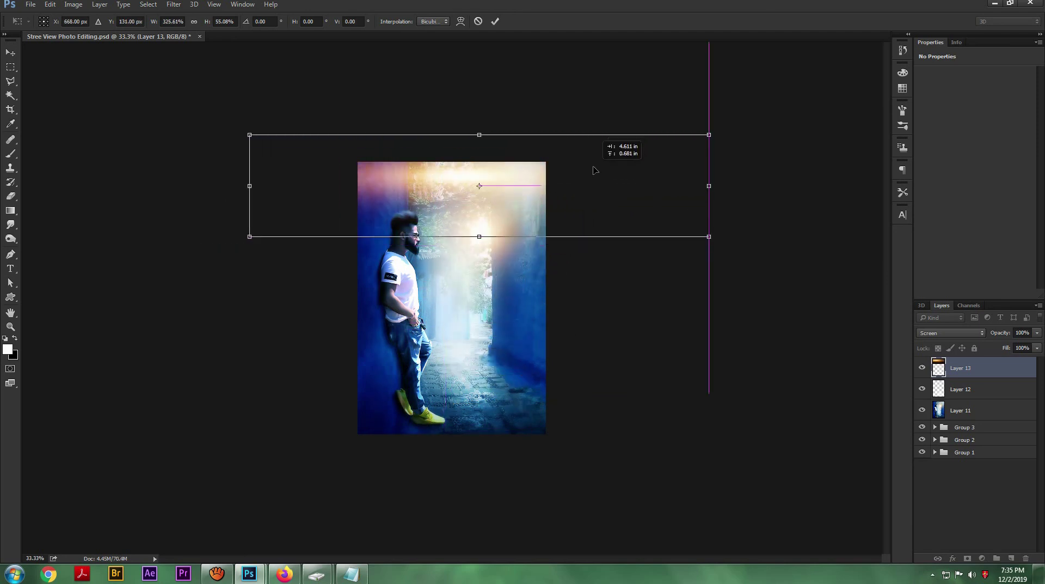
pyautogui.moveTo(479, 236); pyautogui.dragTo(479, 458)
pyautogui.moveTo(479, 134); pyautogui.dragTo(477, 100)
pyautogui.moveTo(480, 457); pyautogui.dragTo(479, 449)
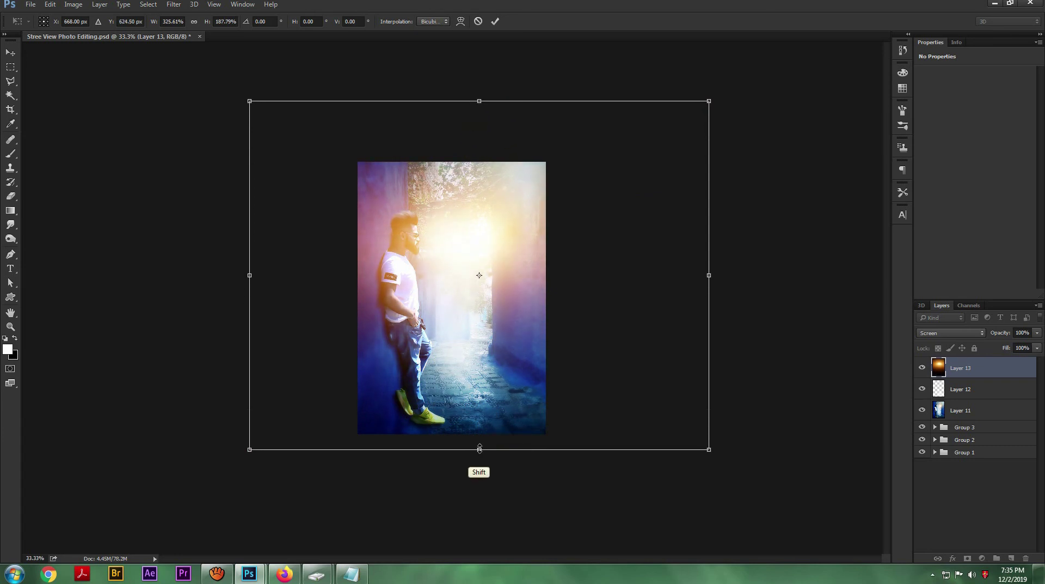
pyautogui.click(495, 21)
# Set the flare layer's opacity to 79% and fade it over the blue wall opposite the man with the Eraser at 49%.
pyautogui.press('e')
pyautogui.moveTo(988, 339); pyautogui.dragTo(991, 339)
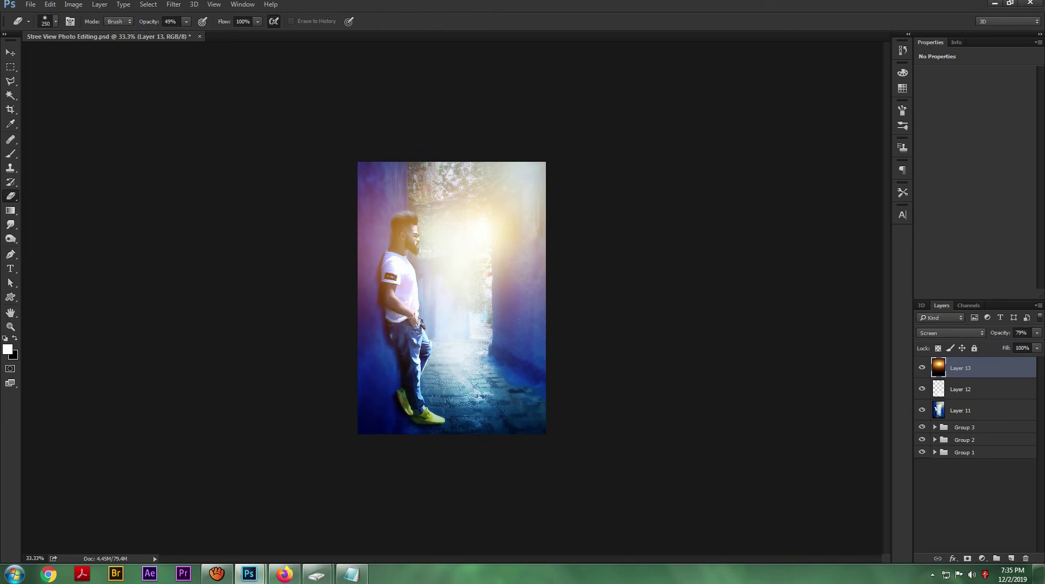
pyautogui.moveTo(571, 268); pyautogui.dragTo(517, 245)
pyautogui.press(']')
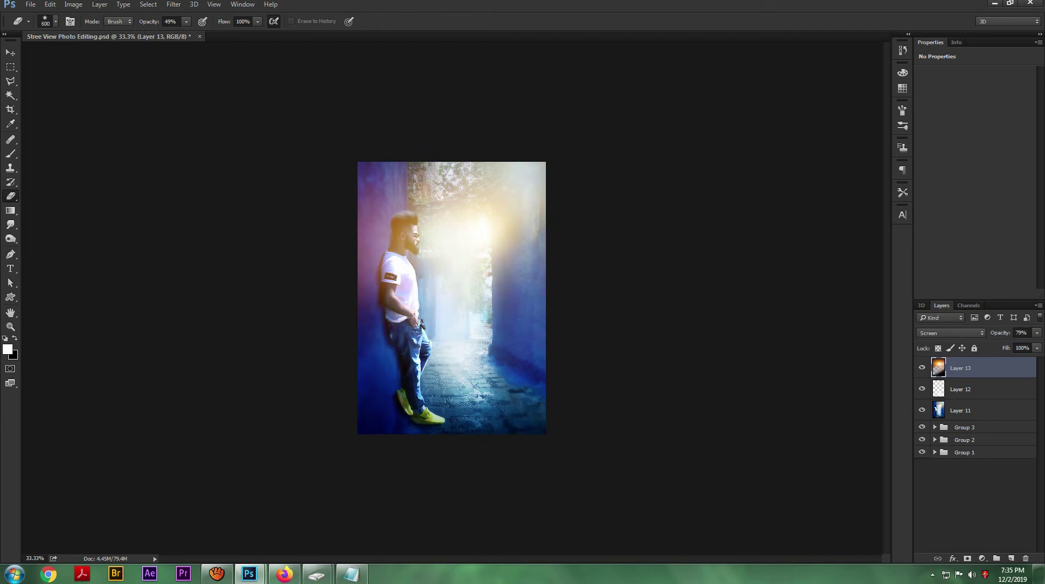
# Erase the orange flare from the man and the wall behind him, lowering the Eraser to 23% opacity for softer strokes.
pyautogui.press('[')
pyautogui.press('[')
pyautogui.press('[')
pyautogui.press('[')
pyautogui.moveTo(408, 207)
pyautogui.mouseDown()
pyautogui.moveTo(403, 305)
pyautogui.moveTo(392, 234)
pyautogui.moveTo(419, 273)
pyautogui.mouseUp()
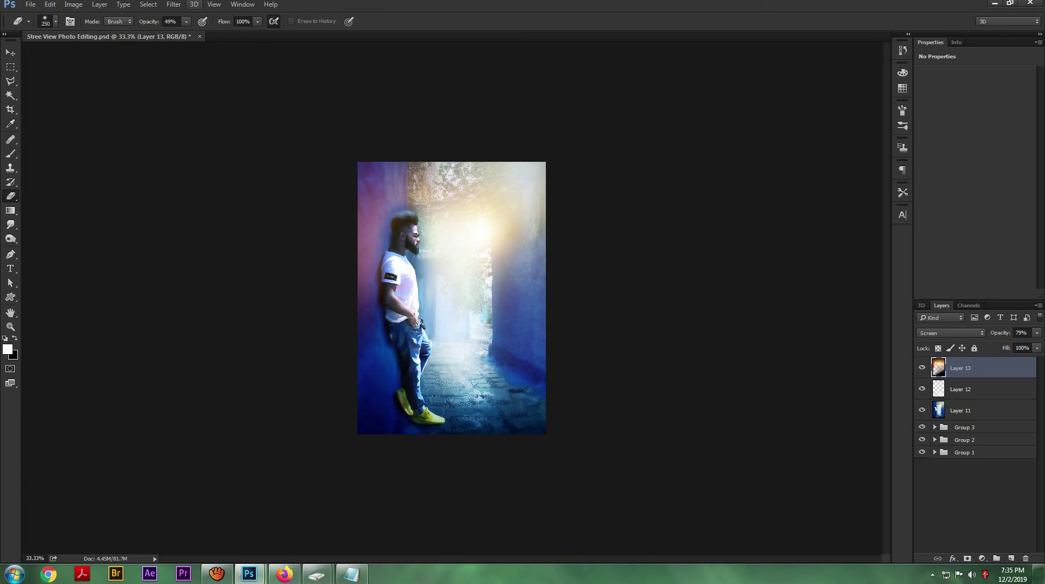
pyautogui.moveTo(398, 162); pyautogui.dragTo(423, 377)
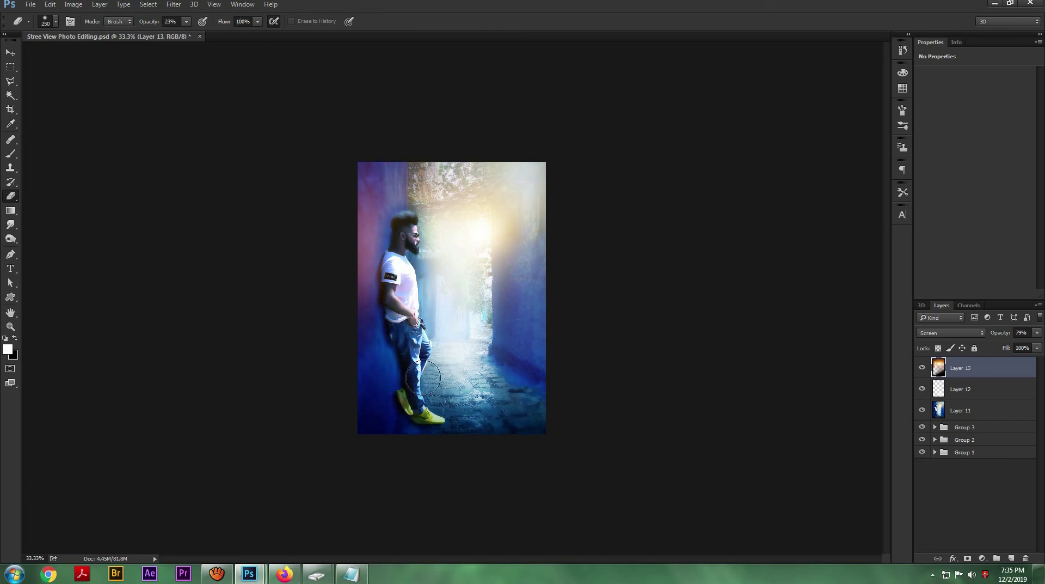
pyautogui.moveTo(370, 210); pyautogui.dragTo(430, 182)
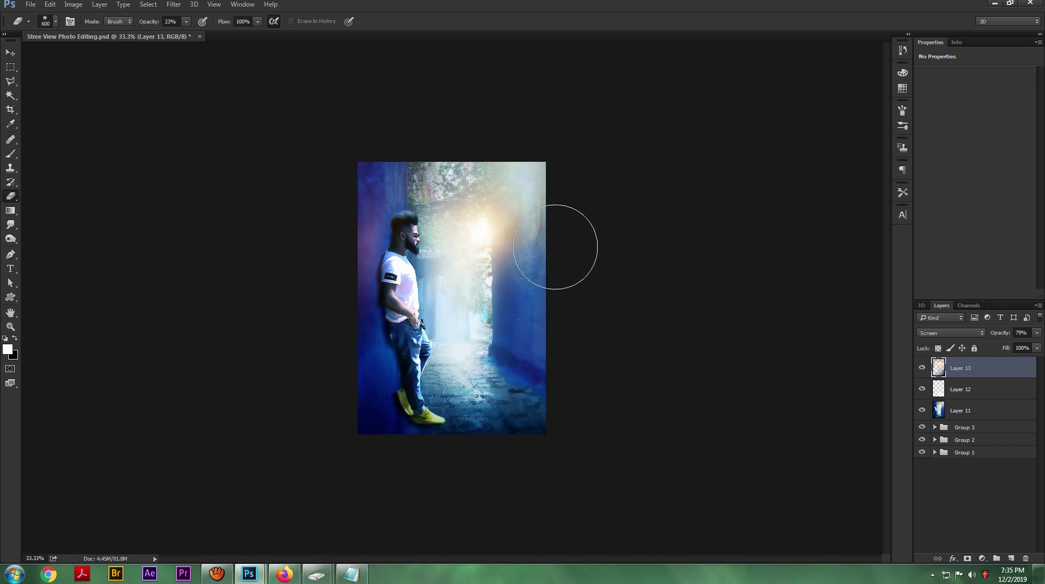
# Compare the picture with the flare layer hidden and shown, and delete the flare layer.
pyautogui.click(923, 372)
pyautogui.click(924, 373)
pyautogui.click(924, 373)
pyautogui.click(923, 372)
pyautogui.click(923, 368)
pyautogui.click(926, 373)
pyautogui.click(925, 372)
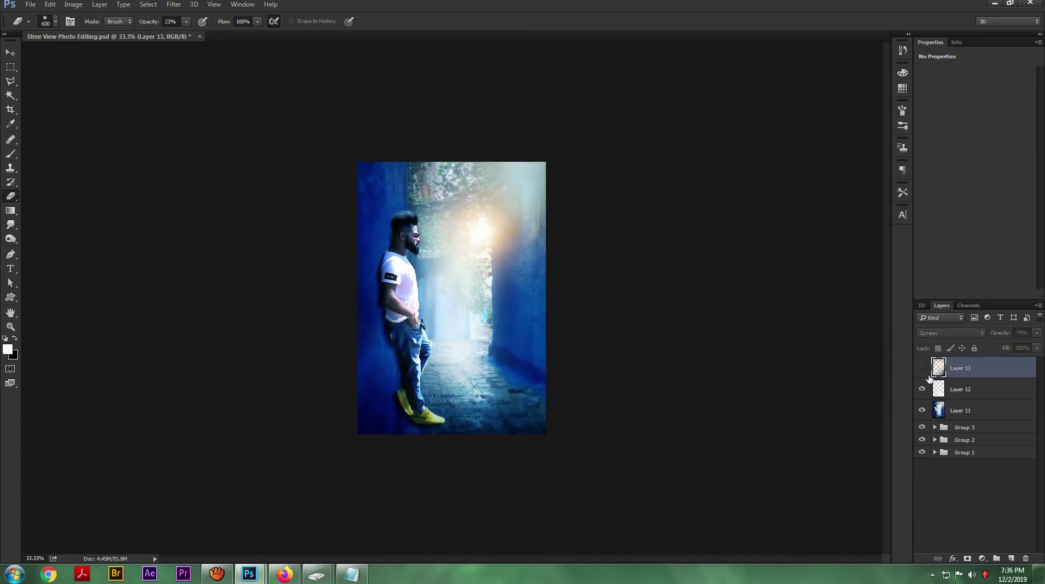
pyautogui.click(925, 373)
pyautogui.click(925, 373)
pyautogui.click(925, 374)
pyautogui.click(926, 375)
pyautogui.click(928, 375)
pyautogui.press('Delete')
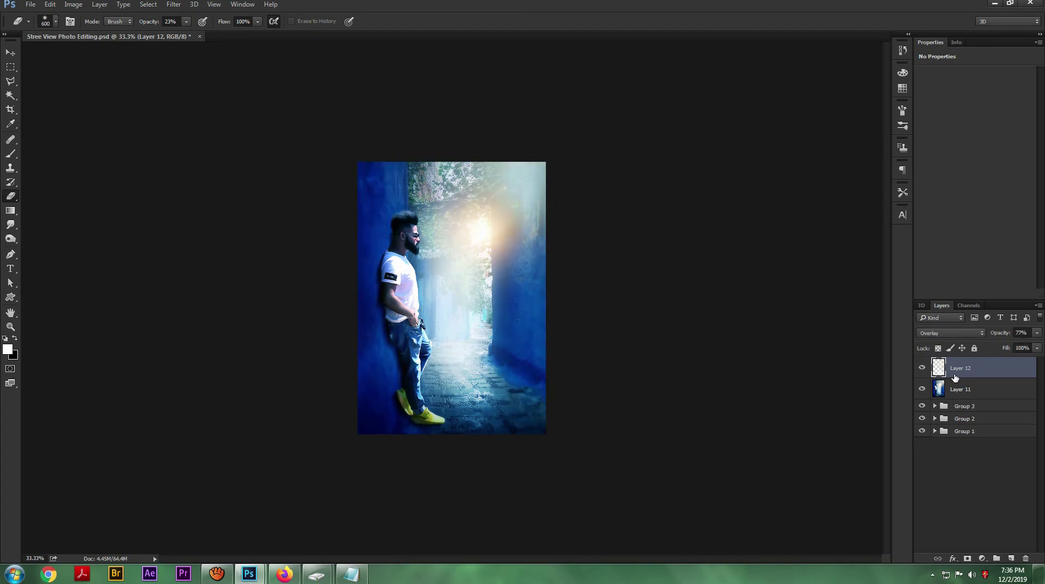
# Check Layer 11 hidden and shown, and add a Gradient Map adjustment layer directly above it.
pyautogui.click(923, 393)
pyautogui.click(925, 394)
pyautogui.click(964, 390)
pyautogui.click(982, 558)
pyautogui.click(985, 547)
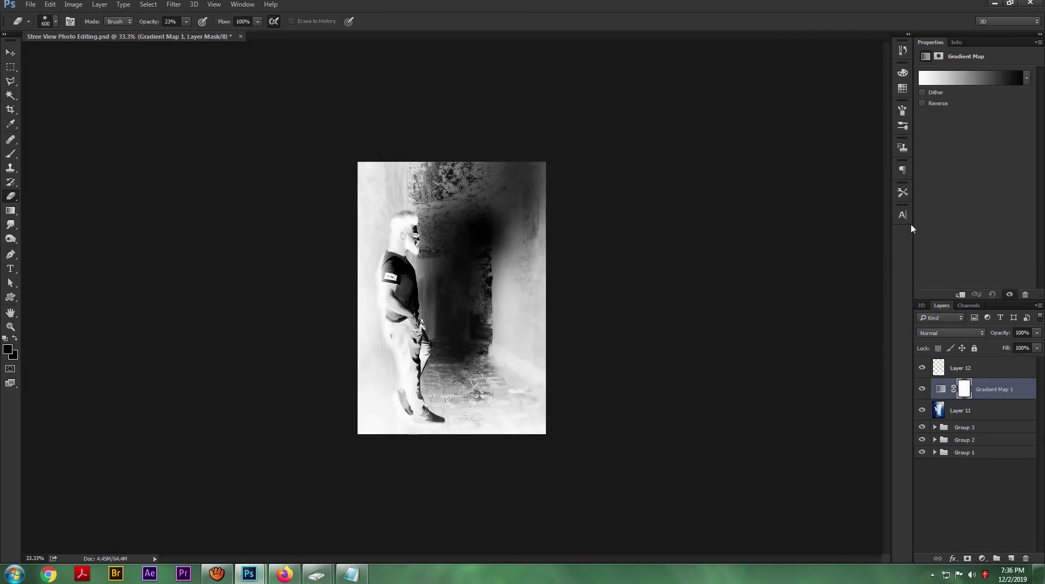
# Try Multiply and Soft Light blending on the gradient map layer and set it to Screen.
pyautogui.click(957, 333)
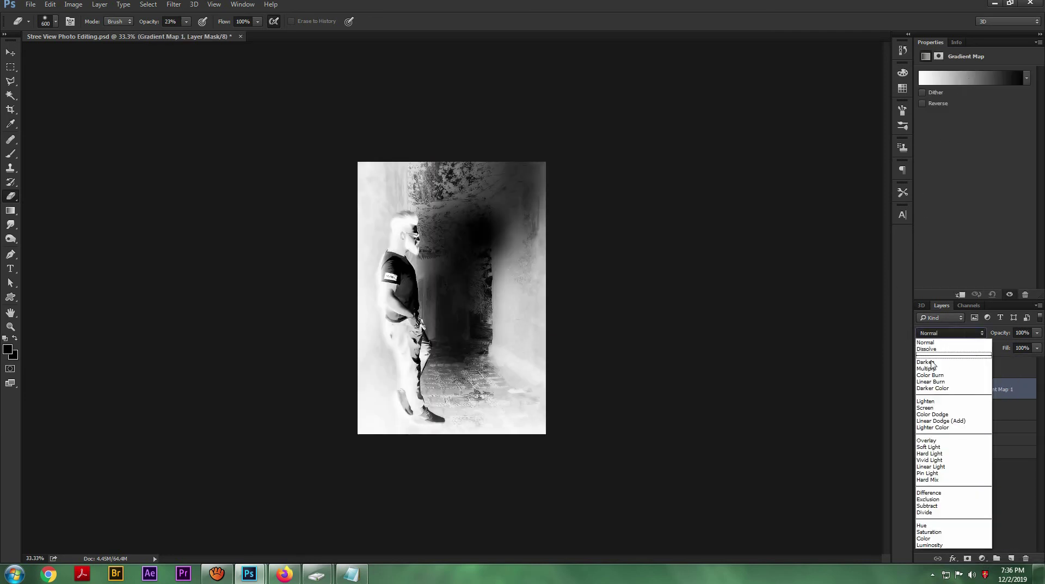
pyautogui.click(945, 356)
pyautogui.click(950, 333)
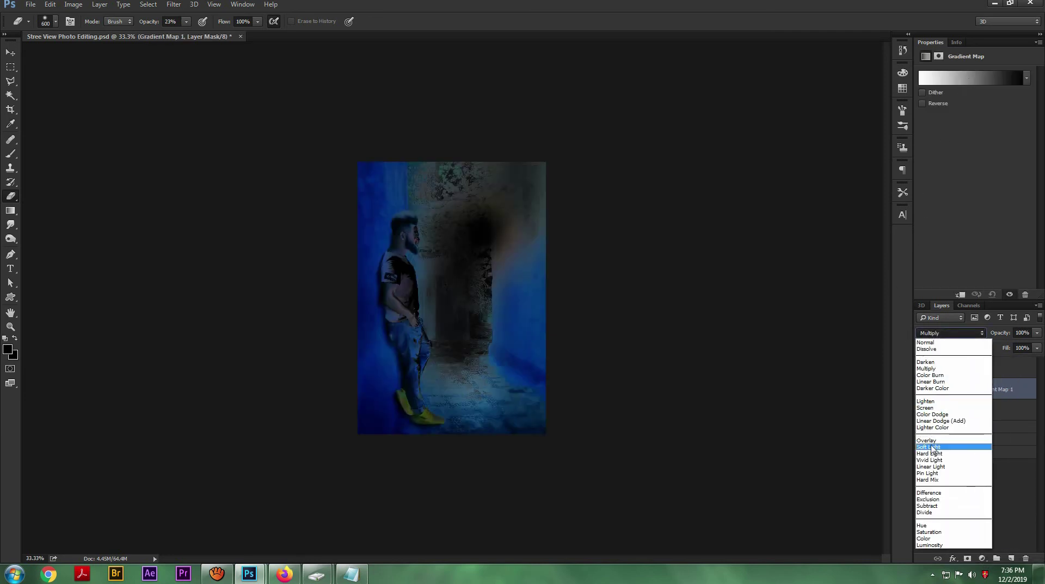
pyautogui.click(932, 441)
pyautogui.click(940, 333)
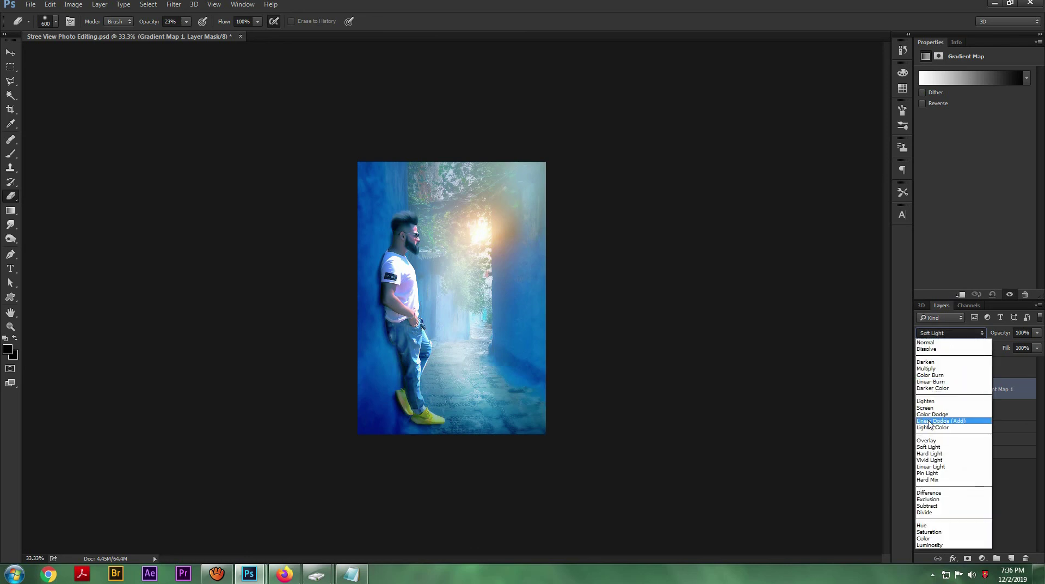
pyautogui.click(939, 393)
# Choose the dark-blue to pale-teal gradient preset for the gradient map.
pyautogui.click(1026, 79)
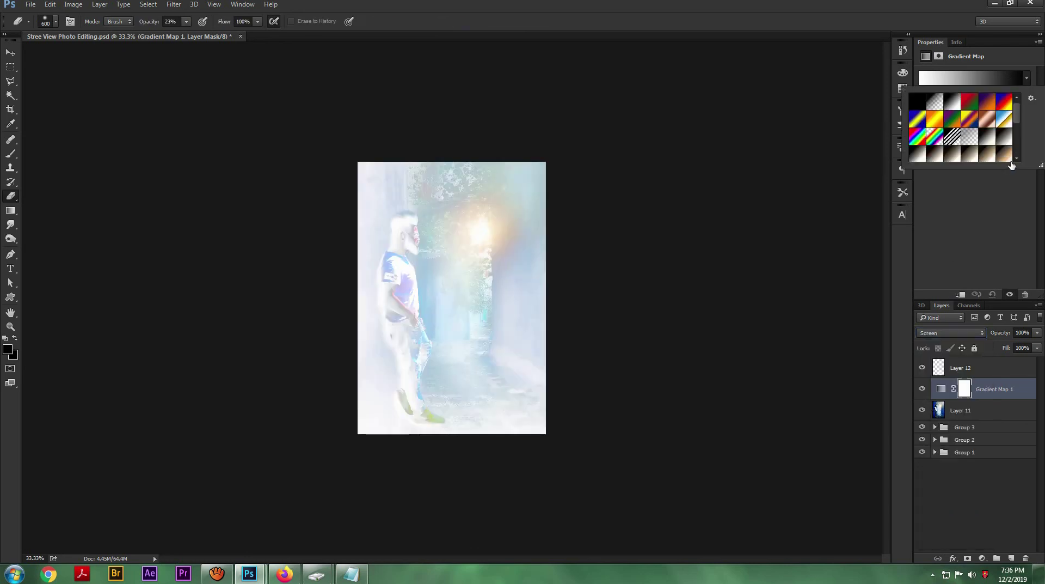
pyautogui.scroll(-10, 988, 131)
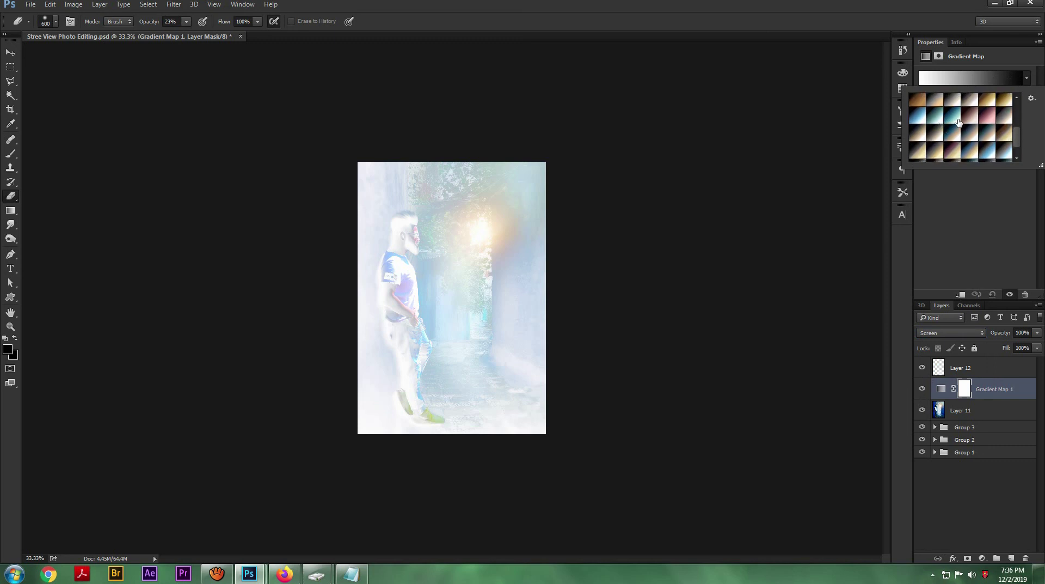
pyautogui.click(954, 121)
pyautogui.click(984, 227)
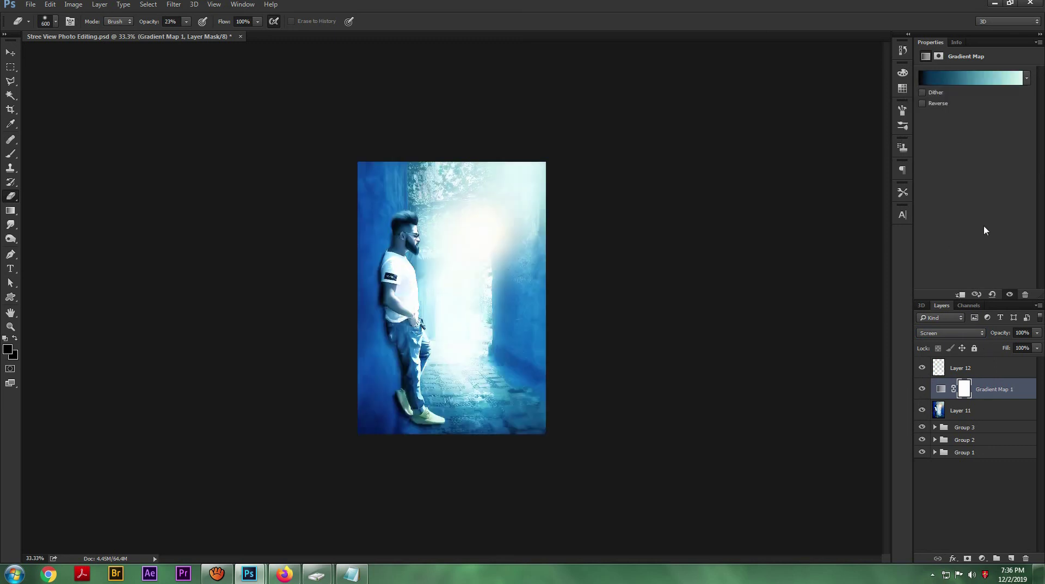
# Try Soft Light blending on the teal gradient map, return to Screen and lower its opacity to 70%.
pyautogui.click(960, 333)
pyautogui.click(931, 442)
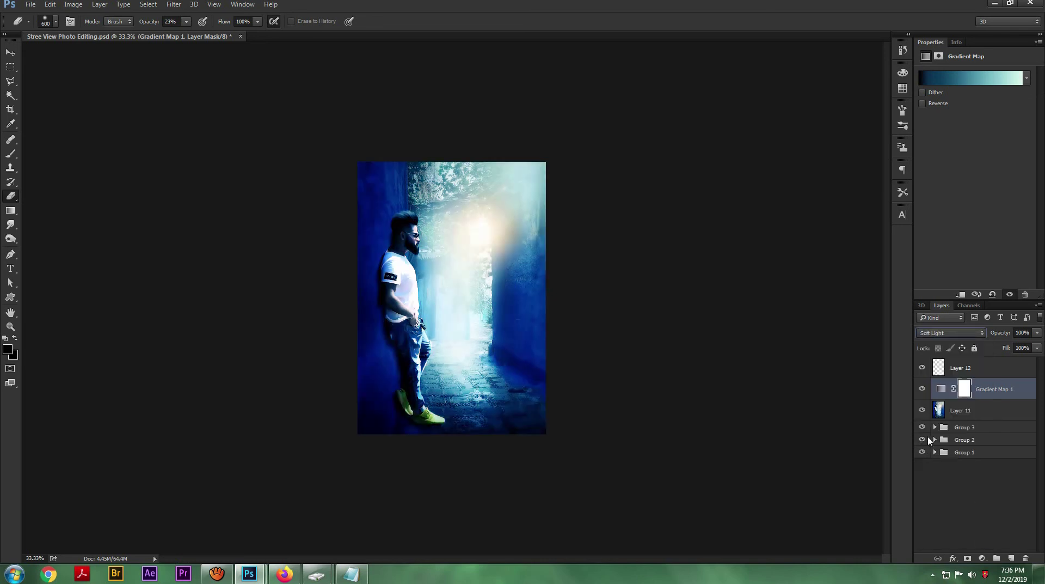
pyautogui.click(952, 333)
pyautogui.click(929, 410)
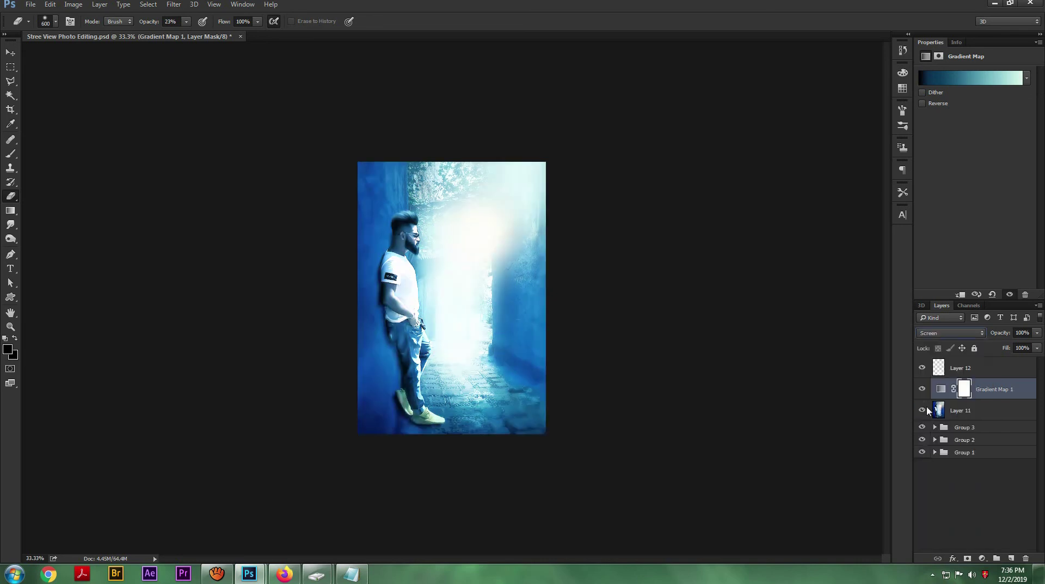
pyautogui.moveTo(1004, 338)
pyautogui.mouseDown()
pyautogui.moveTo(981, 341)
pyautogui.moveTo(1004, 340)
pyautogui.mouseUp()
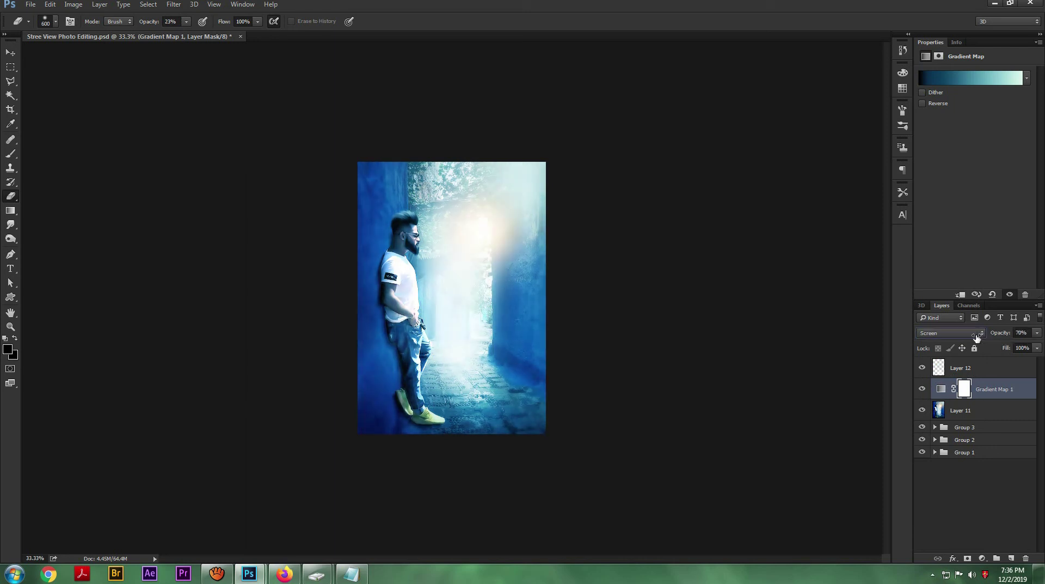
# Test Soft Light once more on the gradient map layer and set it to Screen blending at 63% opacity.
pyautogui.click(952, 333)
pyautogui.click(923, 451)
pyautogui.click(922, 451)
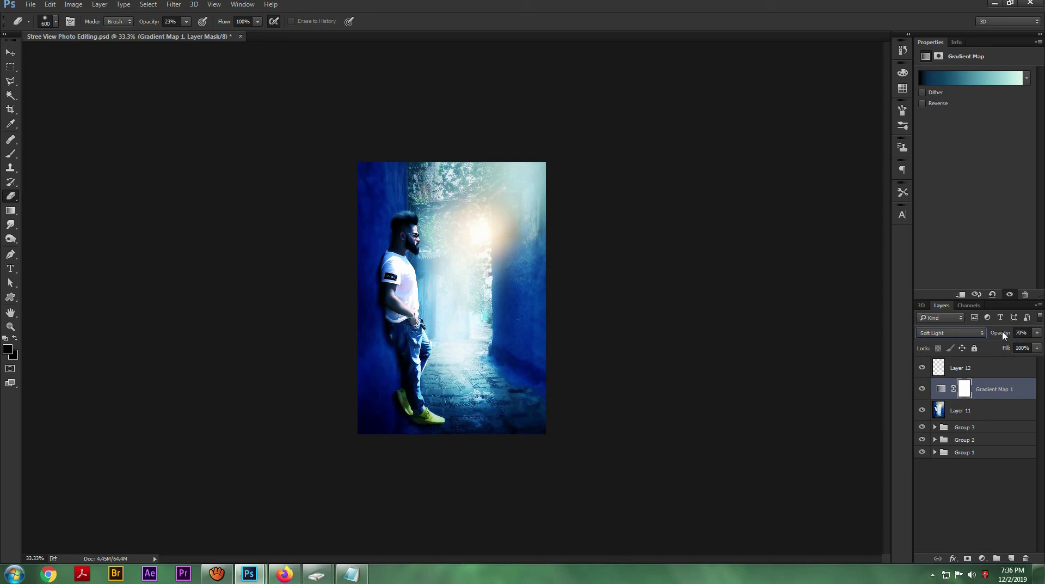
pyautogui.moveTo(986, 339); pyautogui.dragTo(1015, 341)
pyautogui.click(952, 332)
pyautogui.click(969, 395)
pyautogui.moveTo(996, 336); pyautogui.dragTo(1002, 337)
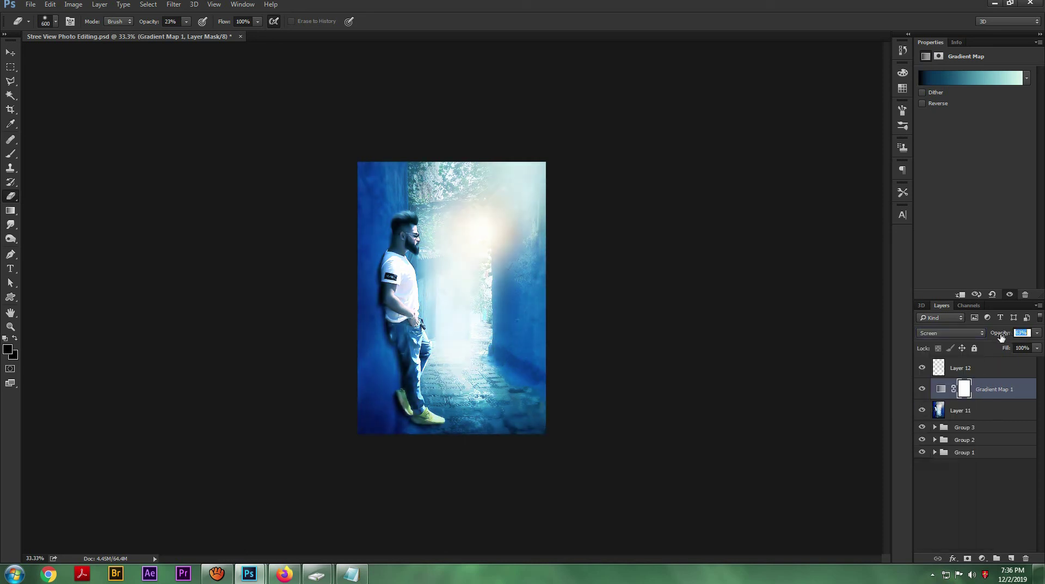
# Mask the gradient map off the blue walls and picture edges by erasing on its layer mask, raising the Eraser to 100% opacity.
pyautogui.click(972, 396)
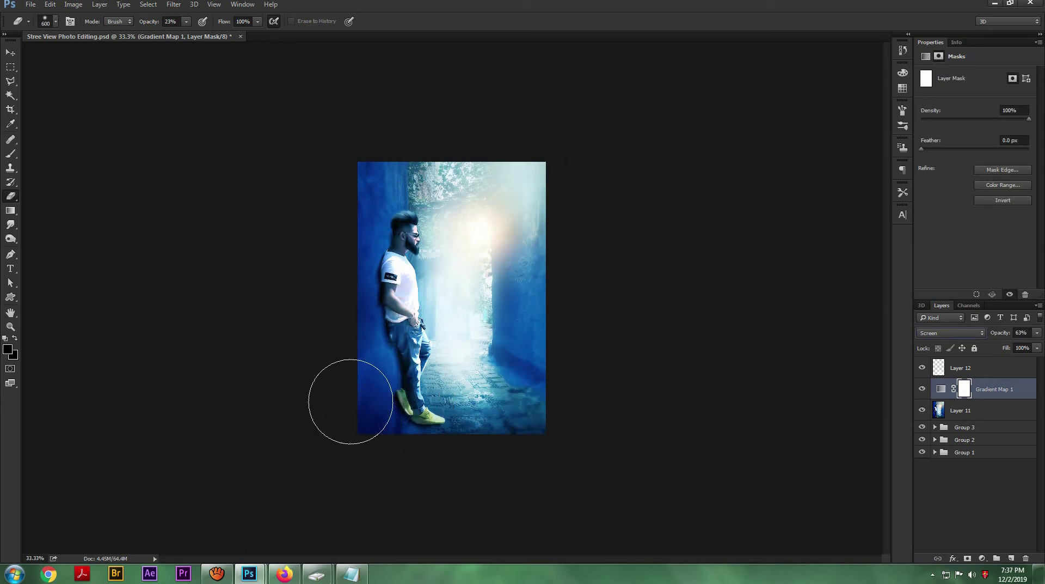
pyautogui.click(923, 389)
pyautogui.click(923, 388)
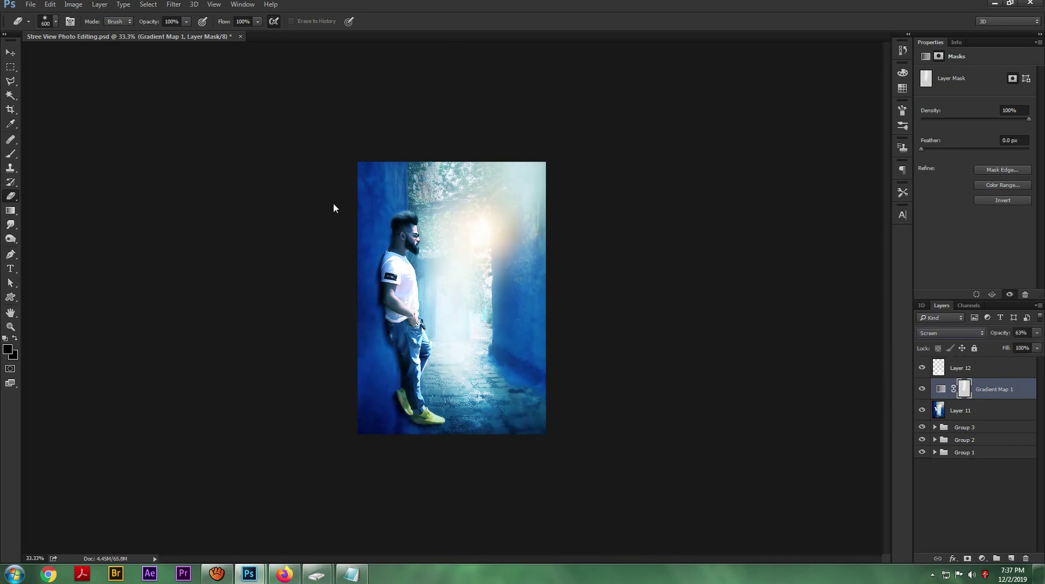
pyautogui.moveTo(367, 172)
pyautogui.mouseDown()
pyautogui.moveTo(333, 385)
pyautogui.moveTo(350, 214)
pyautogui.moveTo(378, 537)
pyautogui.mouseUp()
pyautogui.moveTo(364, 433)
pyautogui.mouseDown()
pyautogui.moveTo(373, 175)
pyautogui.moveTo(373, 397)
pyautogui.mouseUp()
pyautogui.moveTo(564, 435)
pyautogui.mouseDown()
pyautogui.moveTo(299, 448)
pyautogui.moveTo(523, 401)
pyautogui.mouseUp()
pyautogui.moveTo(520, 180); pyautogui.dragTo(530, 334)
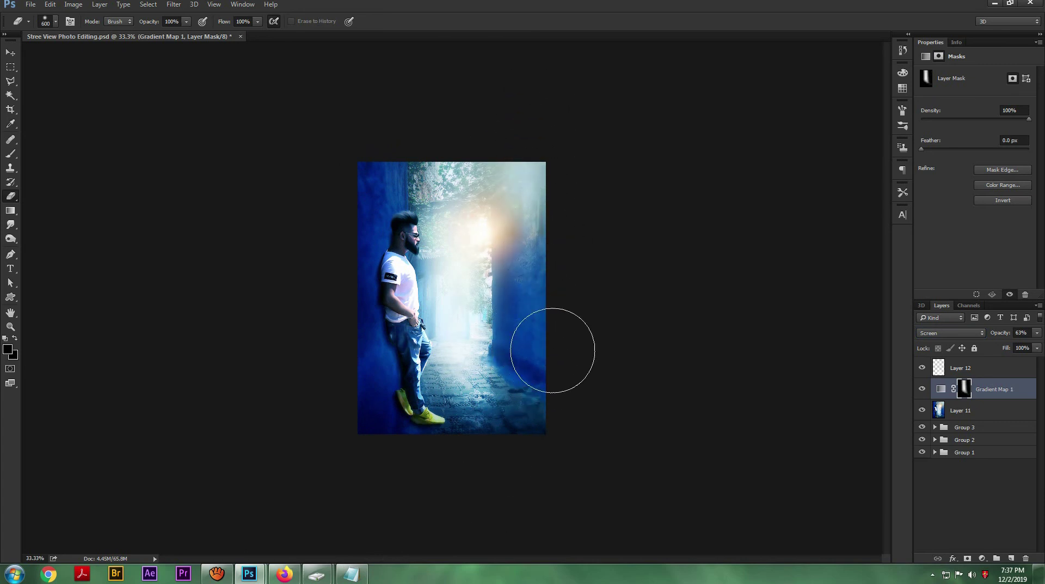